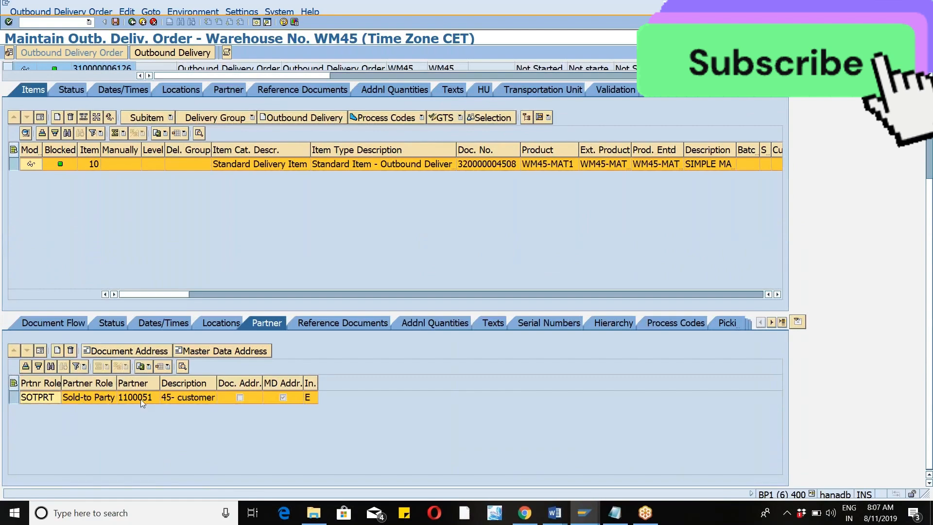
Start the BP transaction in a new session and open the business partner record of the delivery order's sold-to party.
left_click(141, 399)
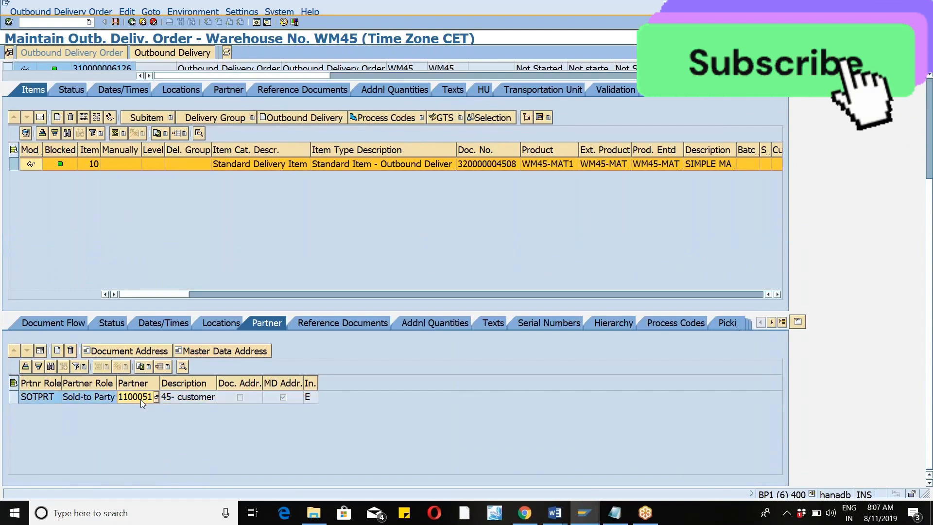
left_click(261, 22)
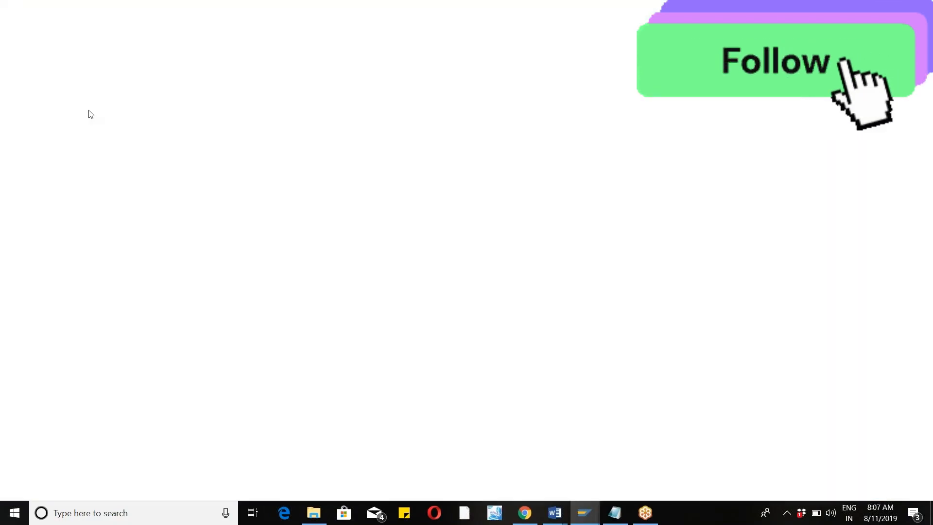
type("BP")
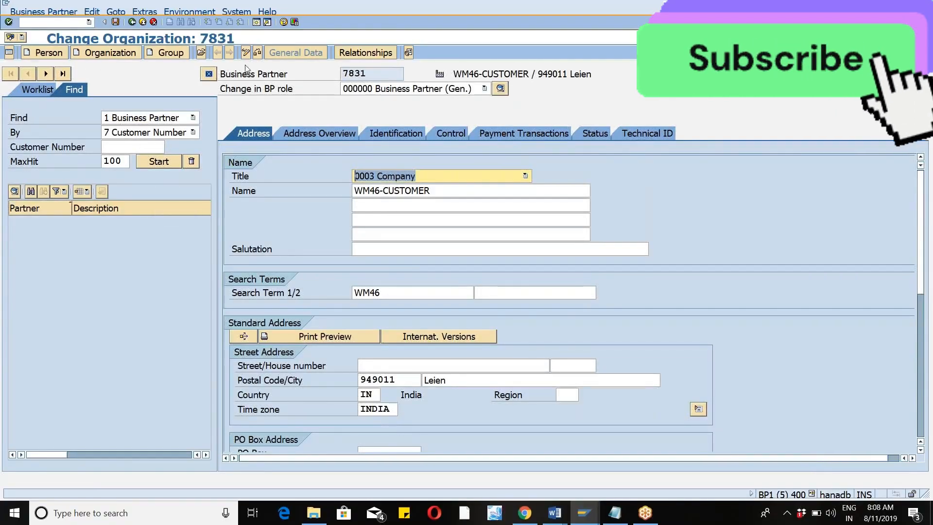
left_click(202, 54)
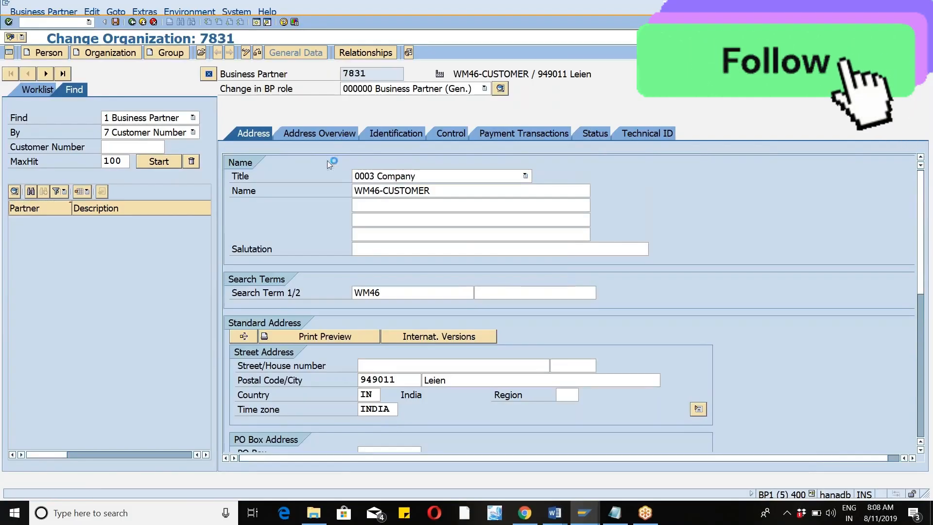
type("1100051")
key("Return")
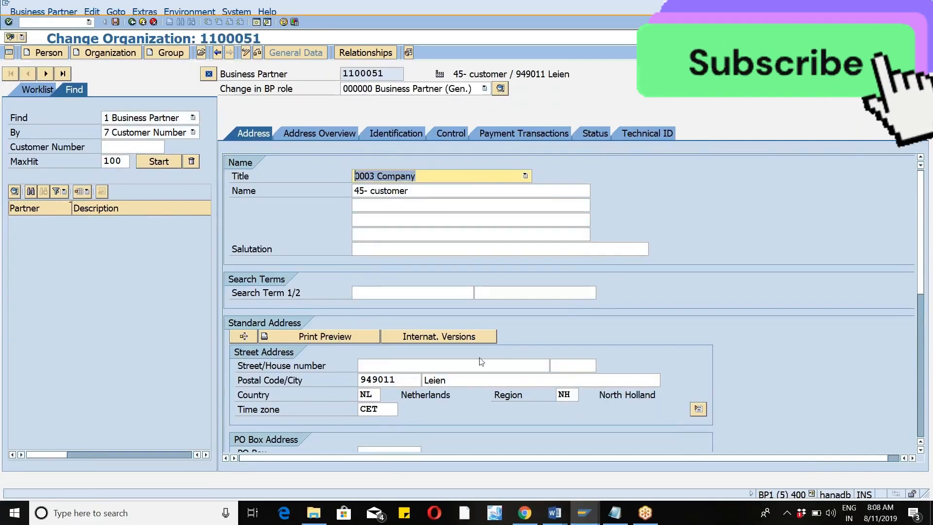
Switch the business partner role to FLCU01 Customer (defined) and accept the output tax rate adjustment.
left_click(485, 89)
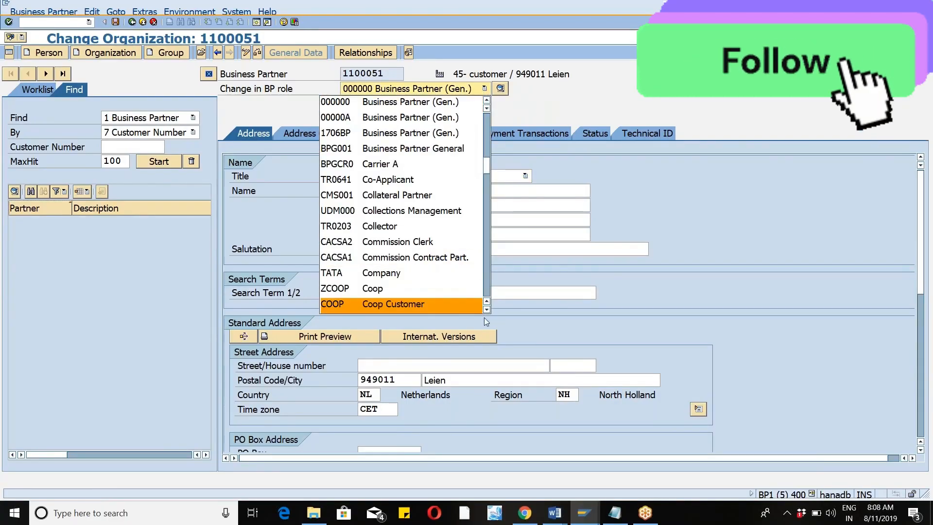
scroll(444, 305, "down", 1)
scroll(444, 305, "down", 2)
left_click(444, 304)
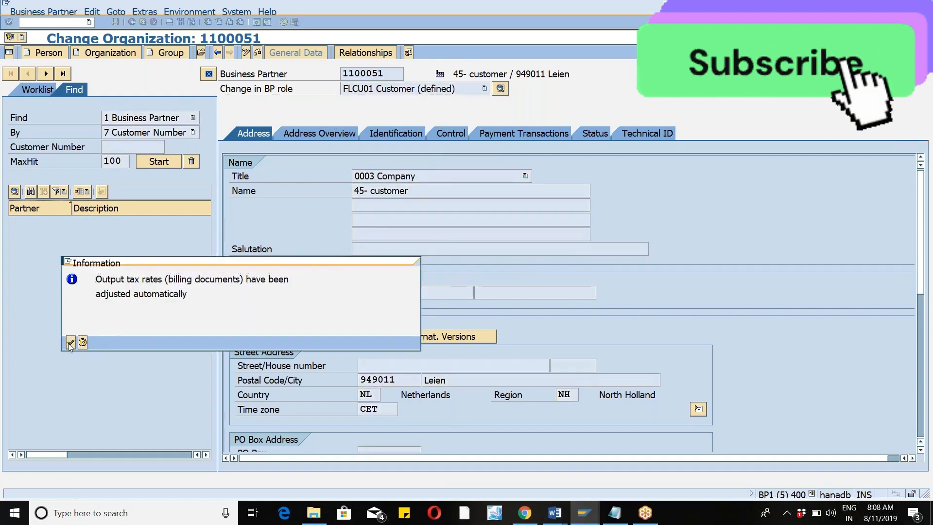
left_click(71, 343)
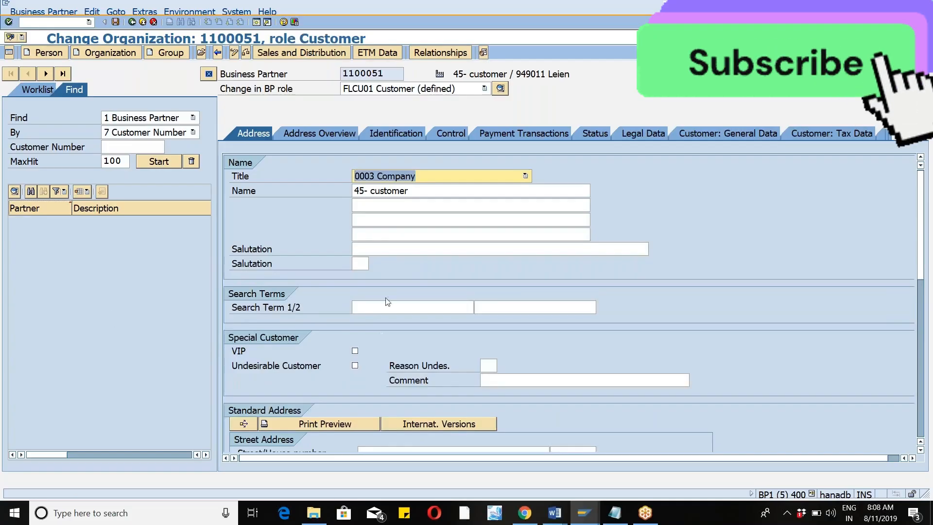
Review the customer's general data and the order settings of its sales area.
left_click(717, 134)
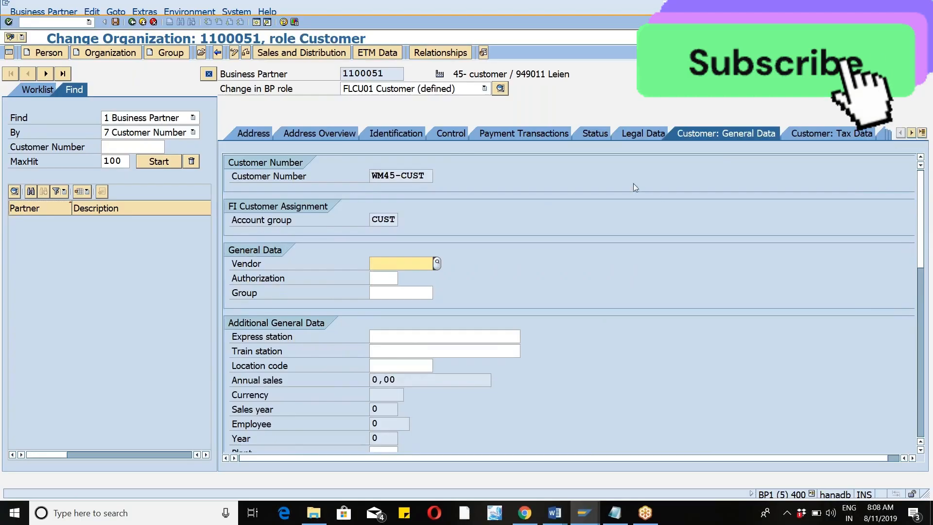
mouse_move(922, 244)
left_mouse_down()
mouse_move(921, 405)
mouse_move(921, 227)
left_mouse_up()
left_click(311, 55)
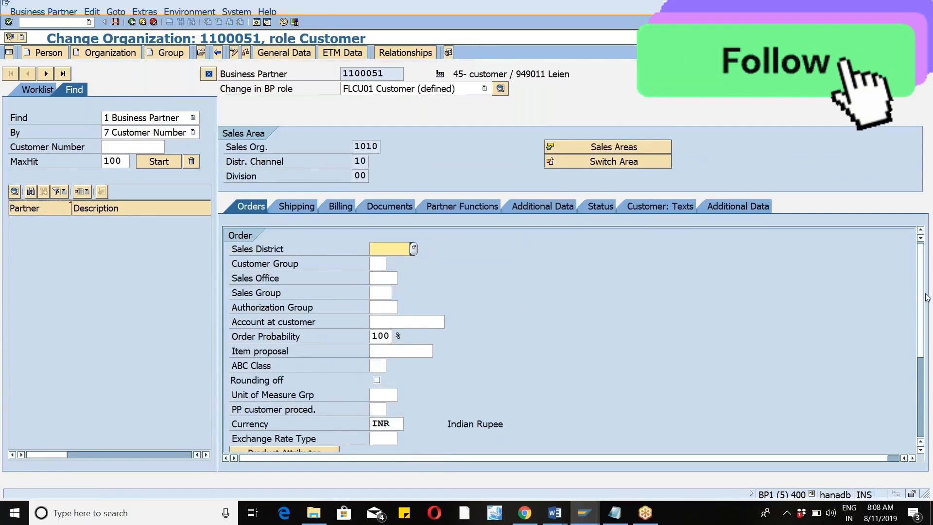
left_click_drag(923, 298, 931, 393)
left_click_drag(932, 428, 931, 288)
Set the delivering plant to WM46 in the customer's shipping data for the sales area.
left_click(288, 210)
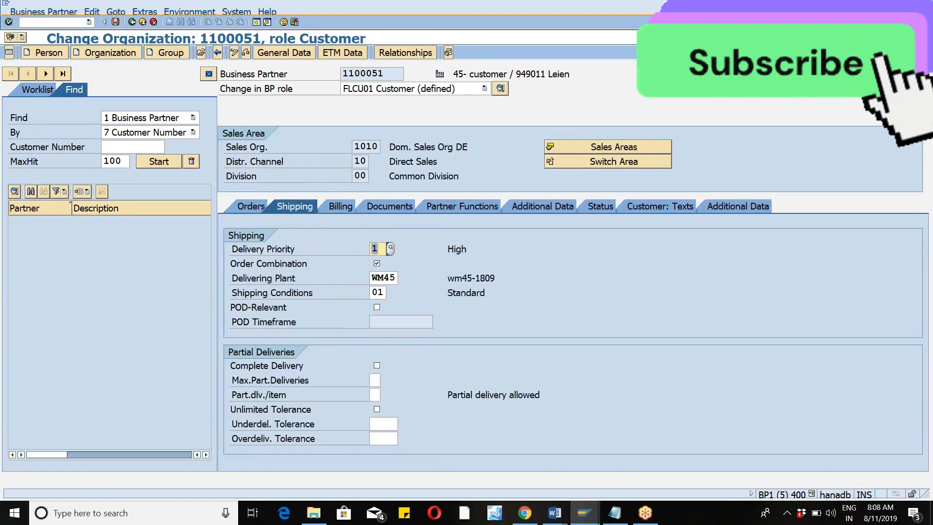
left_click(386, 281)
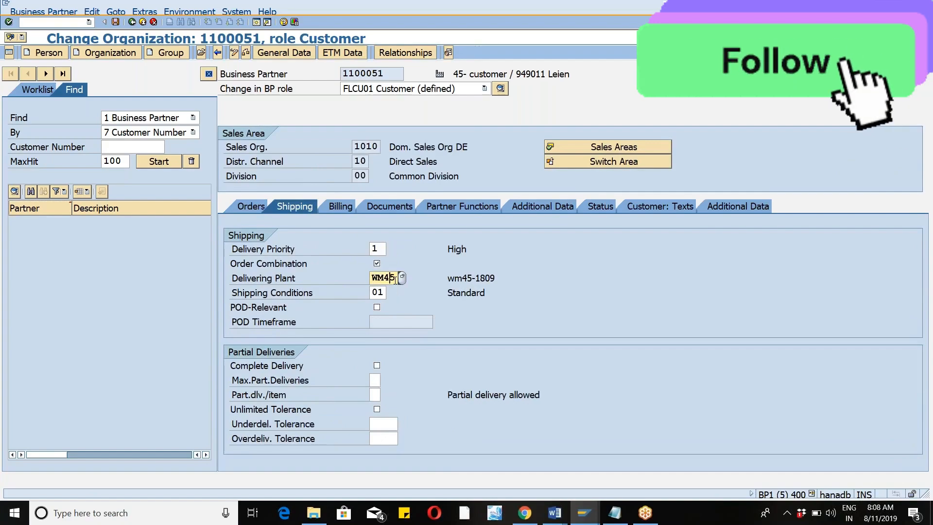
key("BackSpace")
type("6")
key("Return")
key("Return")
Check the customer's billing data and partner functions, then save and switch the role to FLCU00 FI Customer (defined).
left_click(339, 206)
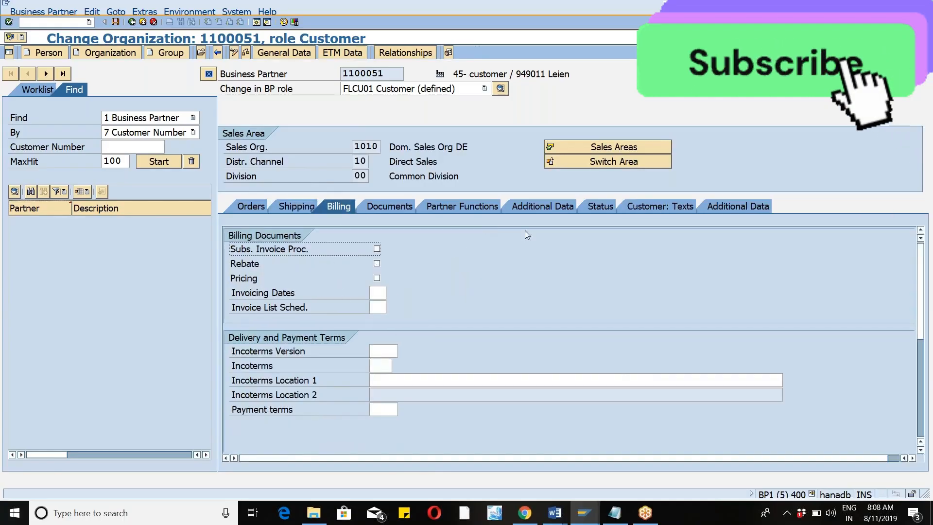
left_click(469, 209)
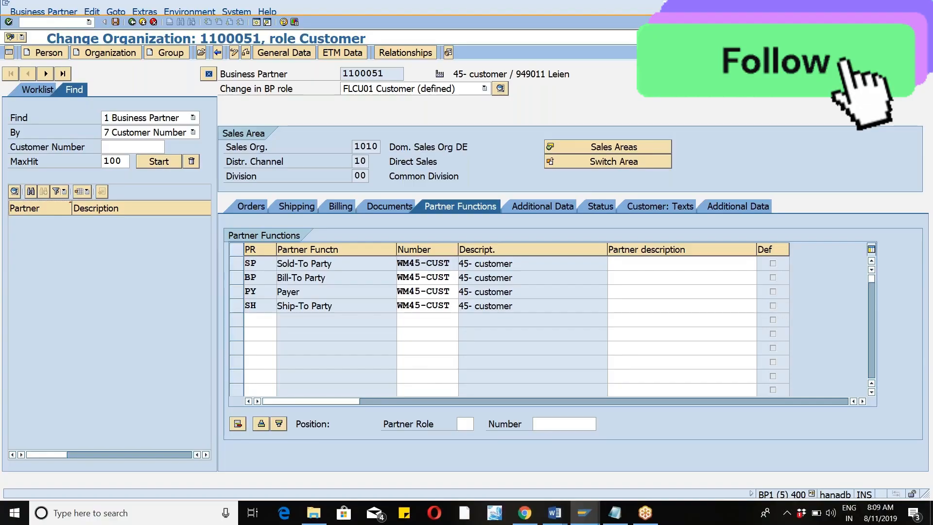
left_click(485, 88)
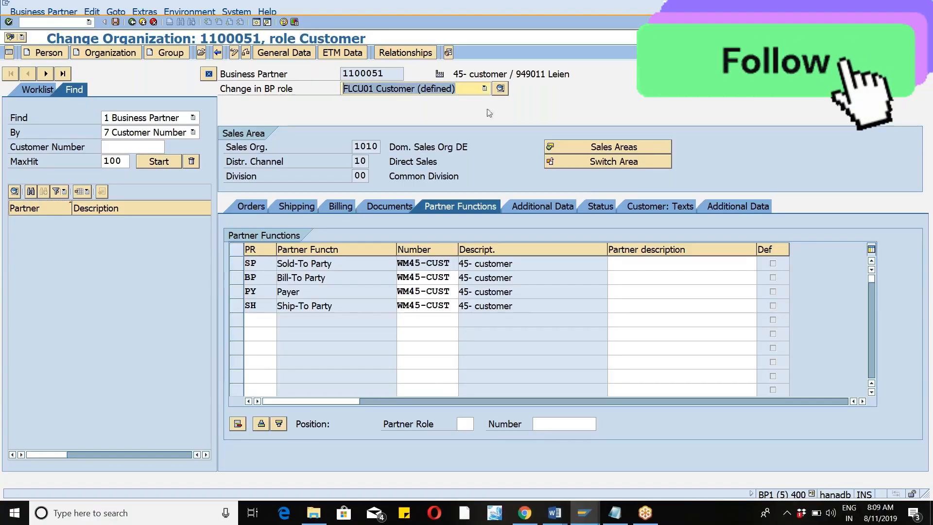
left_click(485, 89)
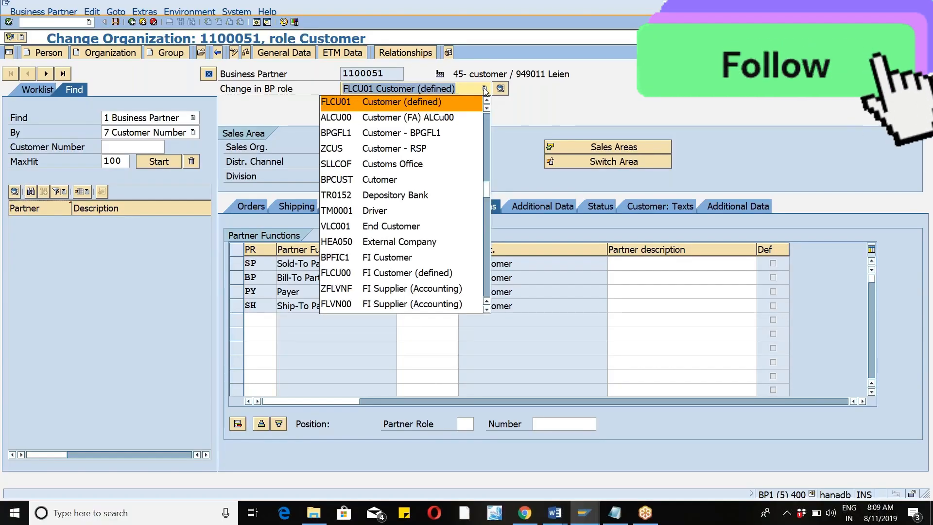
left_click(396, 274)
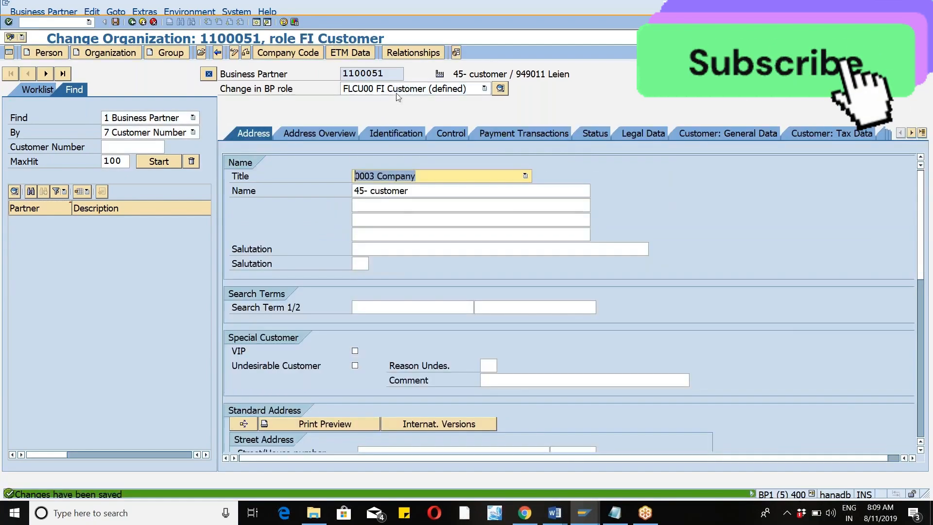
Open the company code data for the FI Customer role and save the business partner record.
left_click(298, 53)
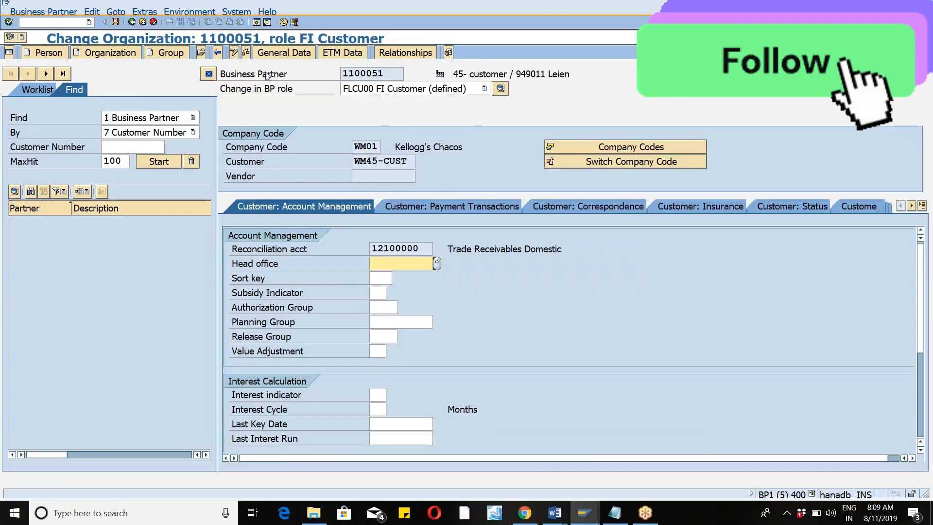
left_click(381, 73)
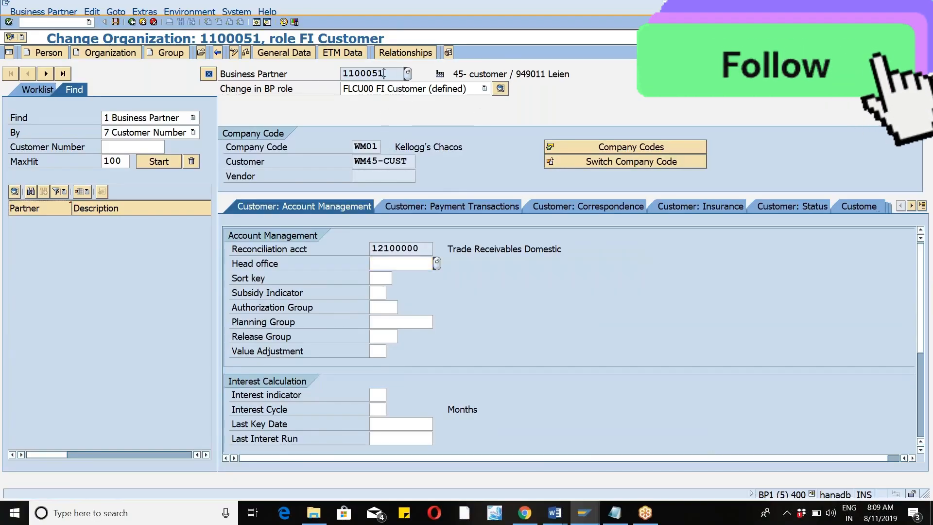
left_click(342, 74)
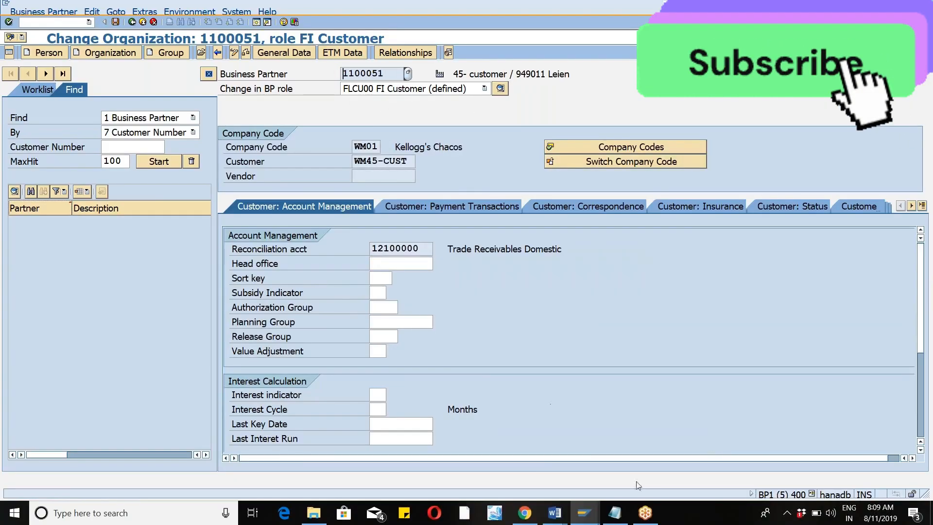
left_click(615, 513)
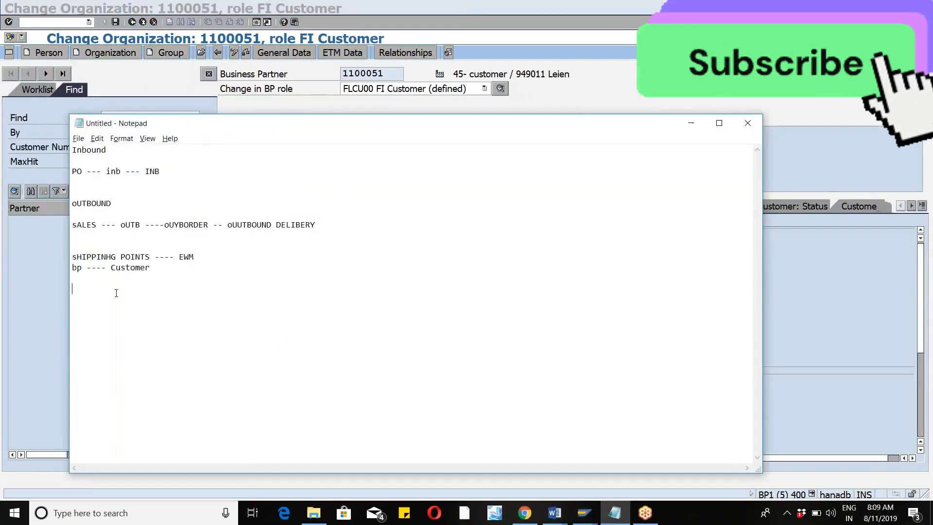
left_click(125, 30)
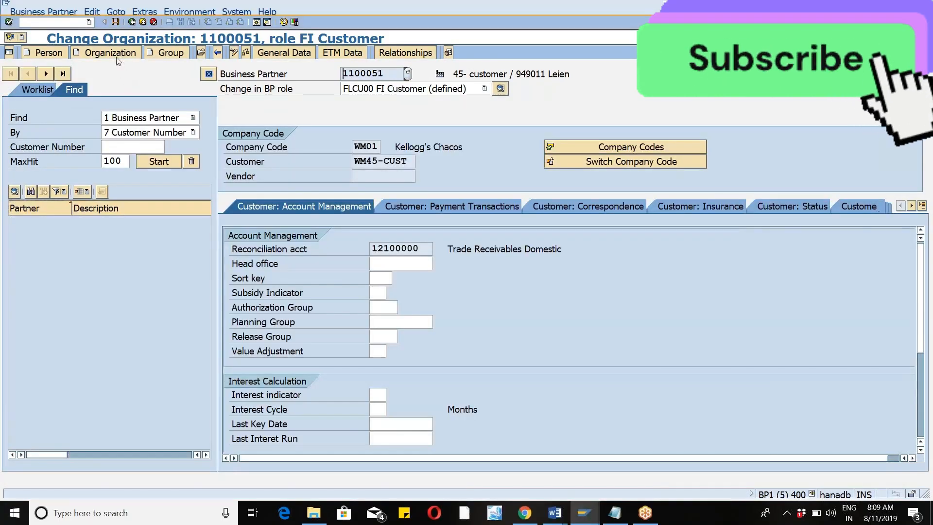
left_click(116, 22)
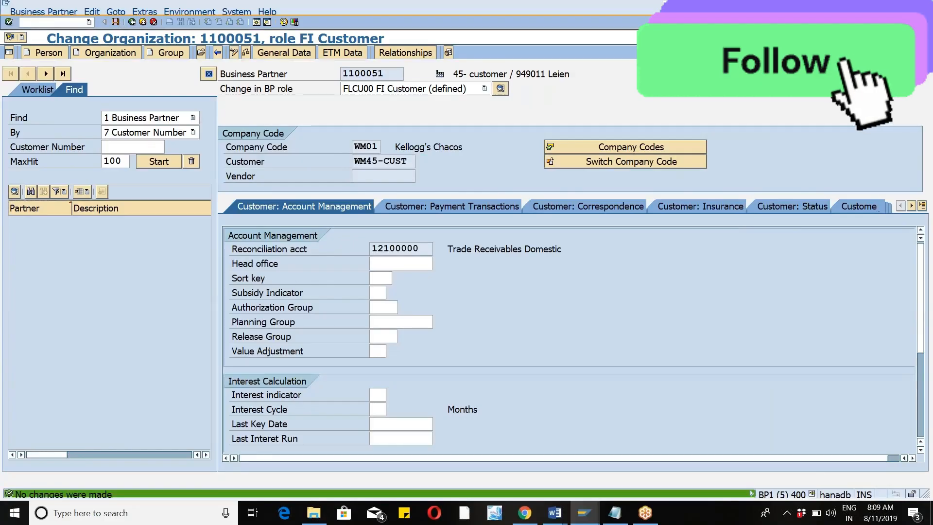
Run transaction VA01 and start a ZOR order without reference for sales organization 1010, distribution channel 10, division 00.
left_click(48, 23)
type("/Nva01")
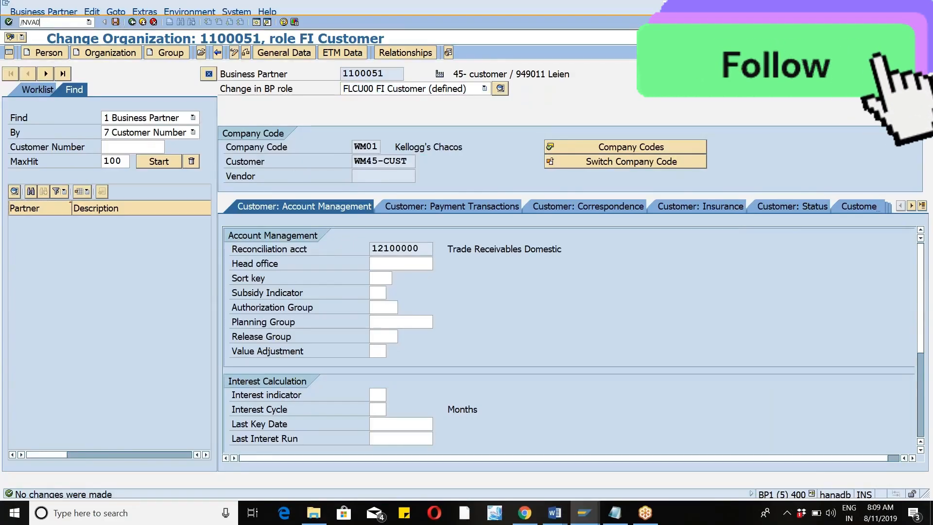
key("Return")
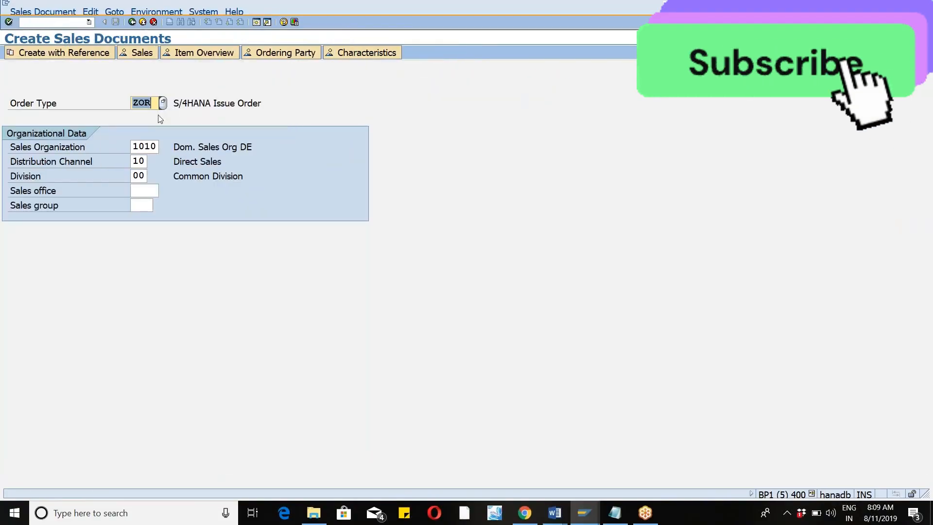
left_click(43, 53)
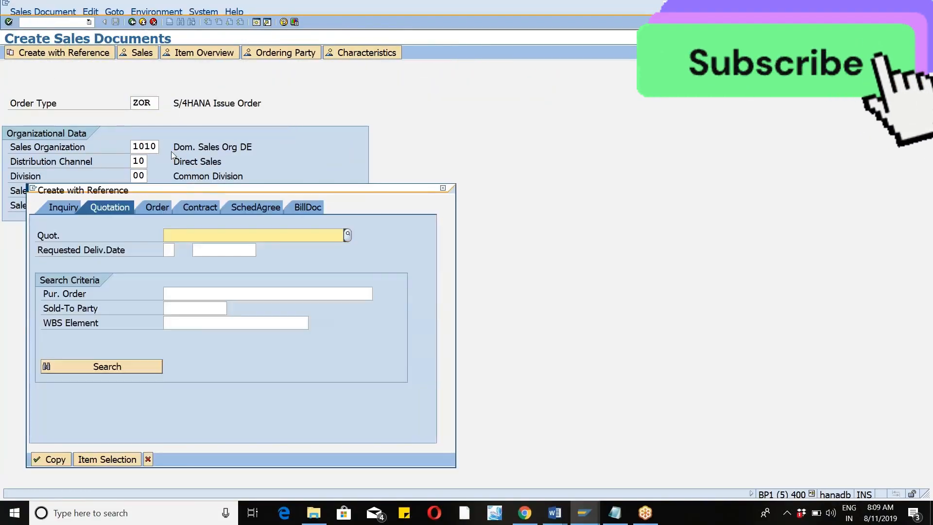
left_click(444, 189)
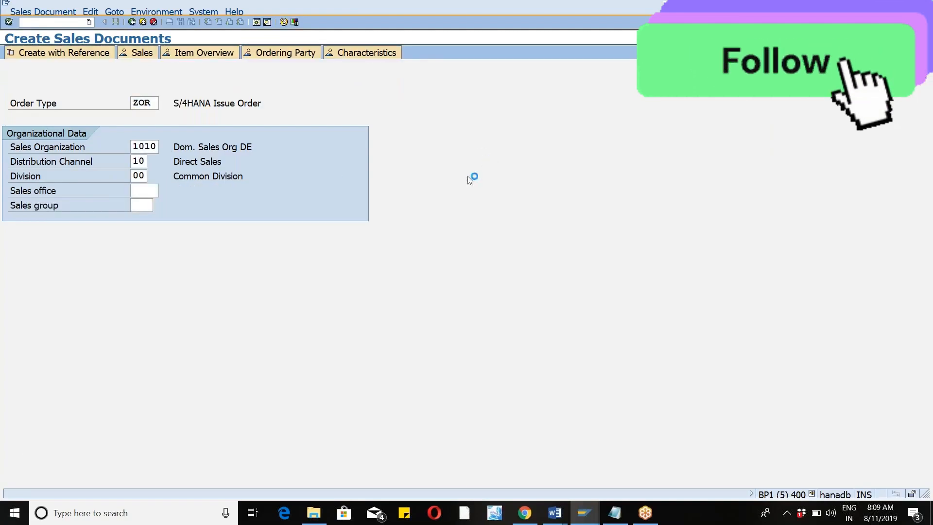
Enter the customer number of "45- customer" as the order's sold-to party instead of the business partner number.
type("1100051")
key("Return")
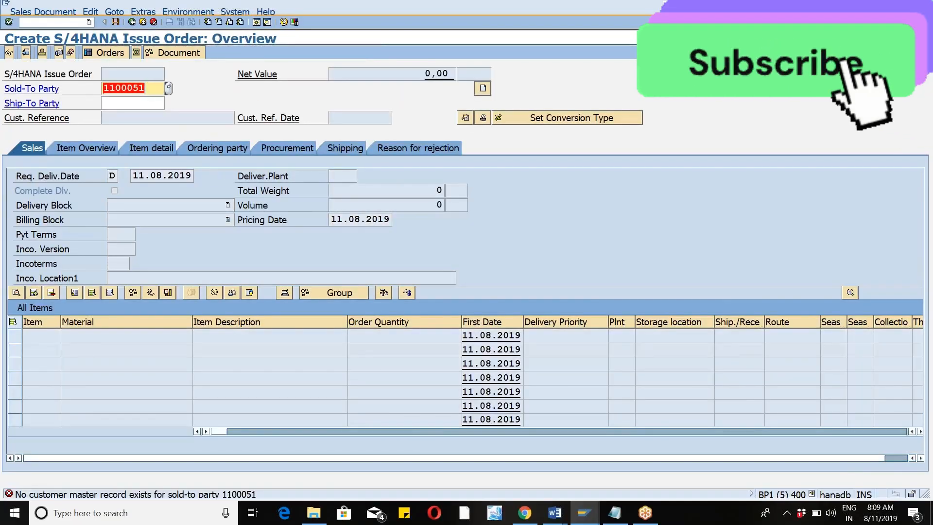
key("BackSpace")
type("WM45")
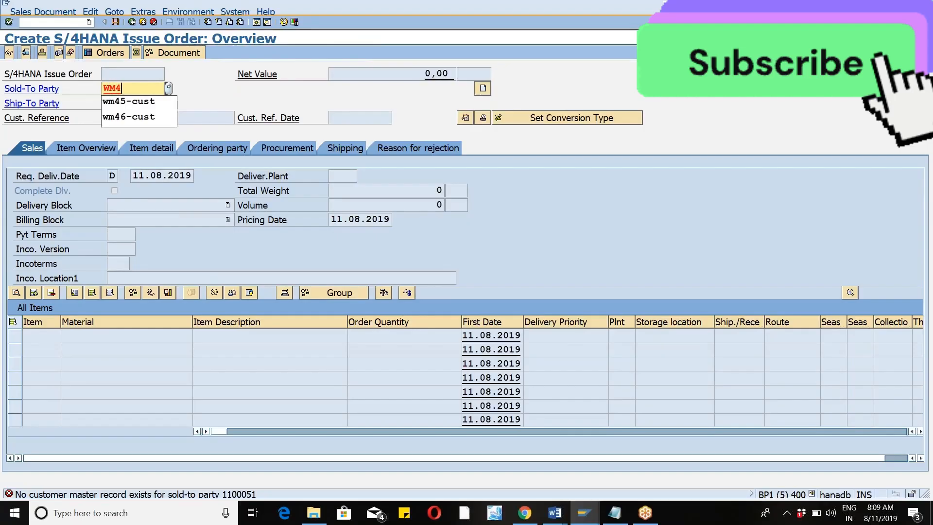
key("Down")
key("Return")
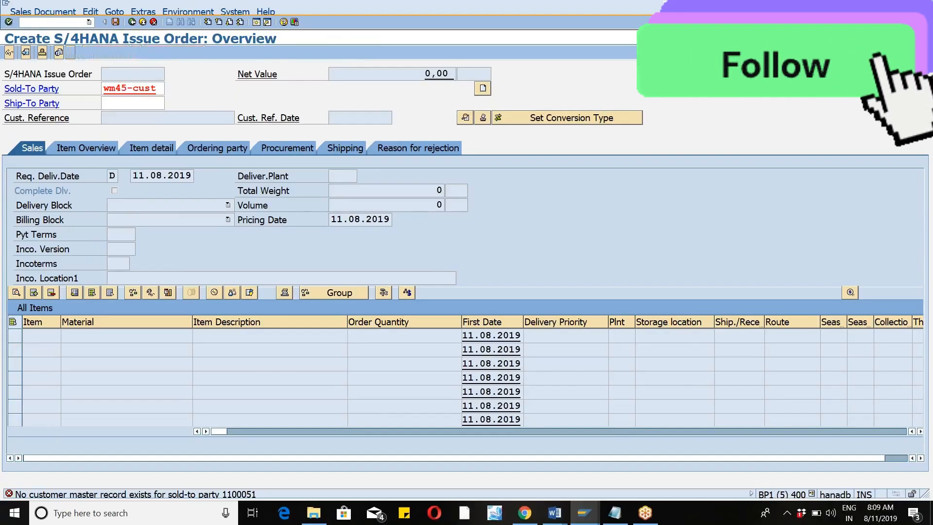
key("Return")
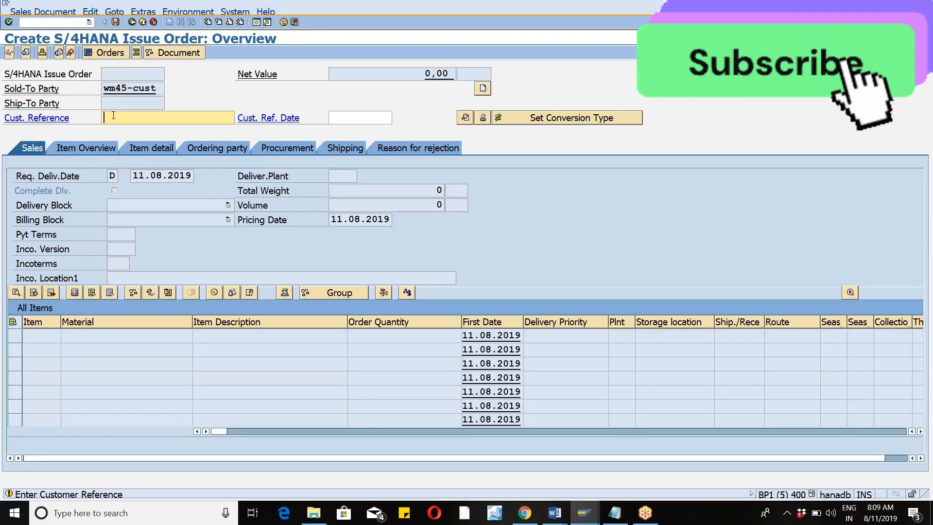
Set the order's customer reference to 333 and the payment terms to 0001.
type("333")
key("Return")
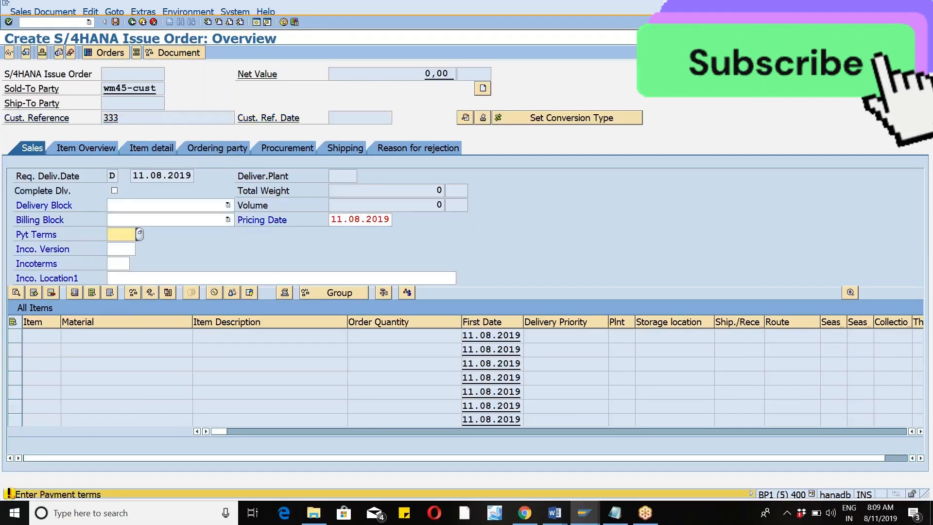
type("0000")
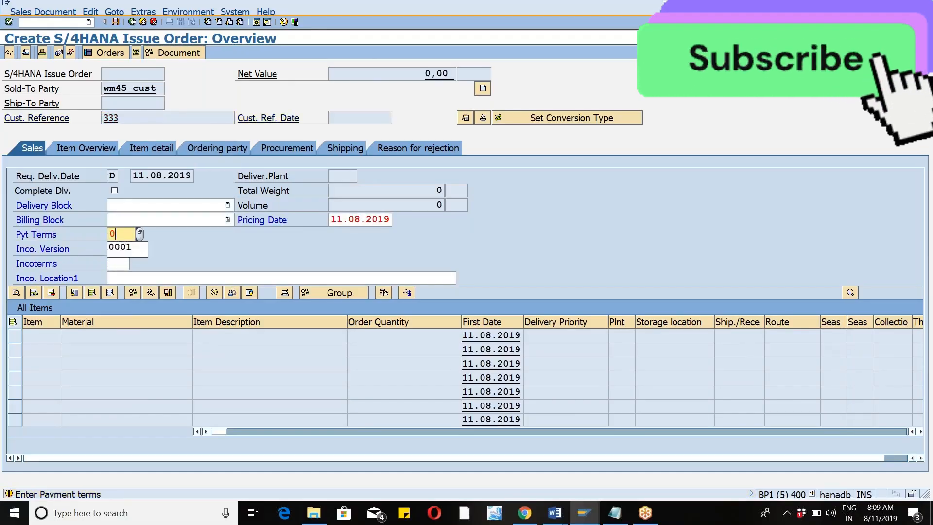
key("Return")
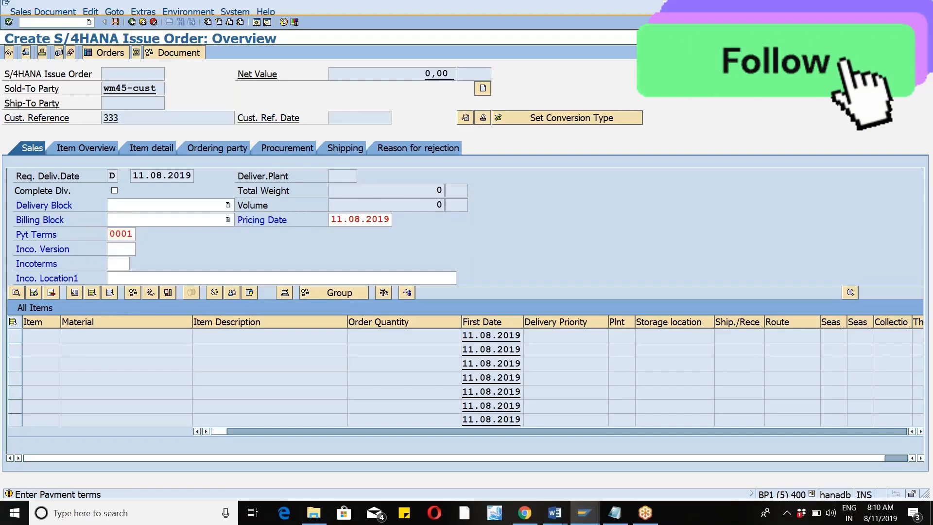
Enter material WM46-MAT as the first item of the order and acknowledge the bill of material message.
left_click(146, 334)
type("WM46-MAT")
key("Return")
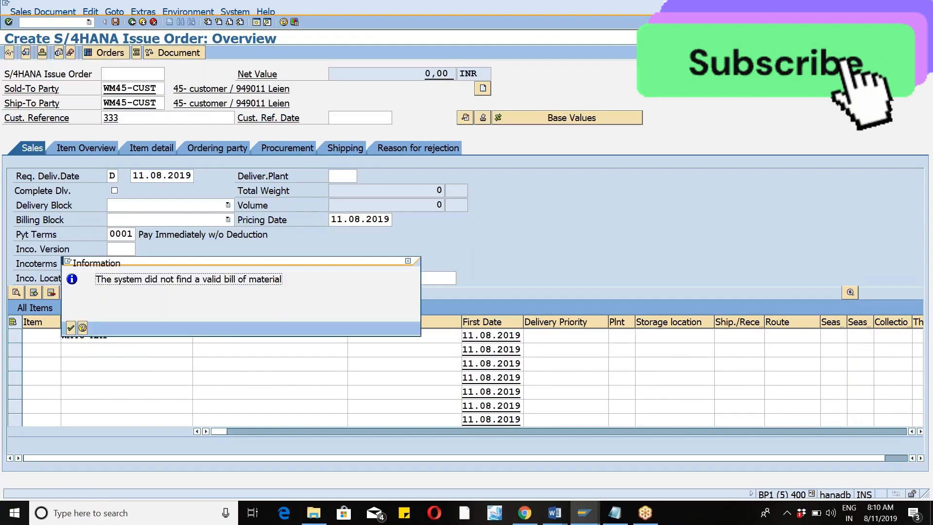
left_click(70, 328)
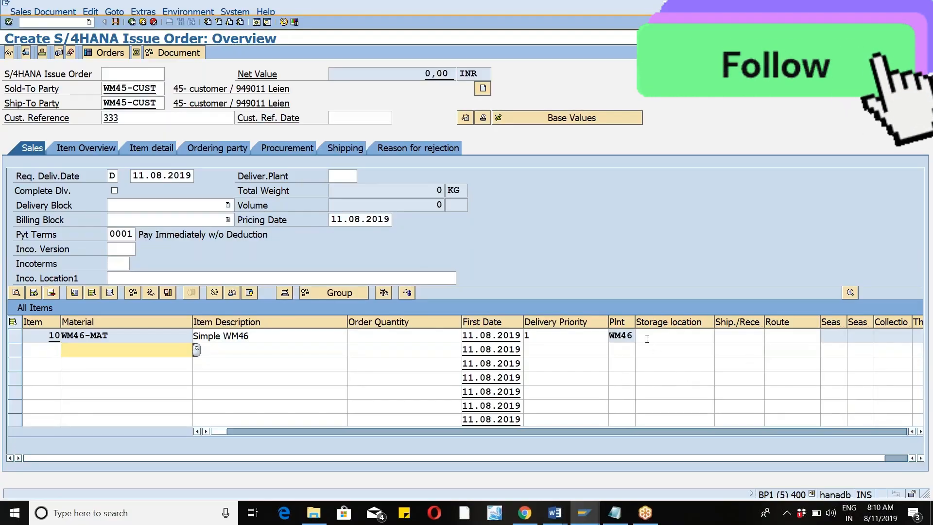
Complete the missing Incoterms from the order's incompletion log with CFR and Incoterms location SRI.
left_click(92, 11)
left_click(131, 136)
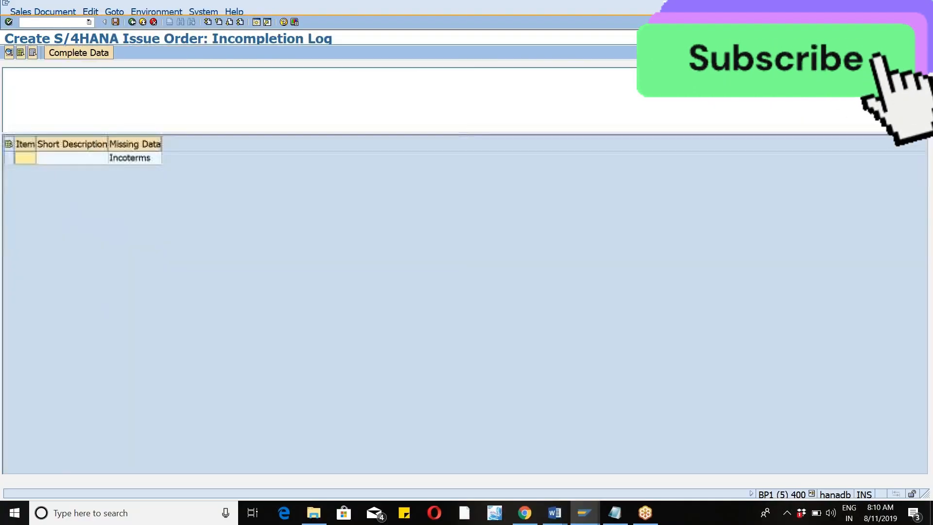
left_click(9, 144)
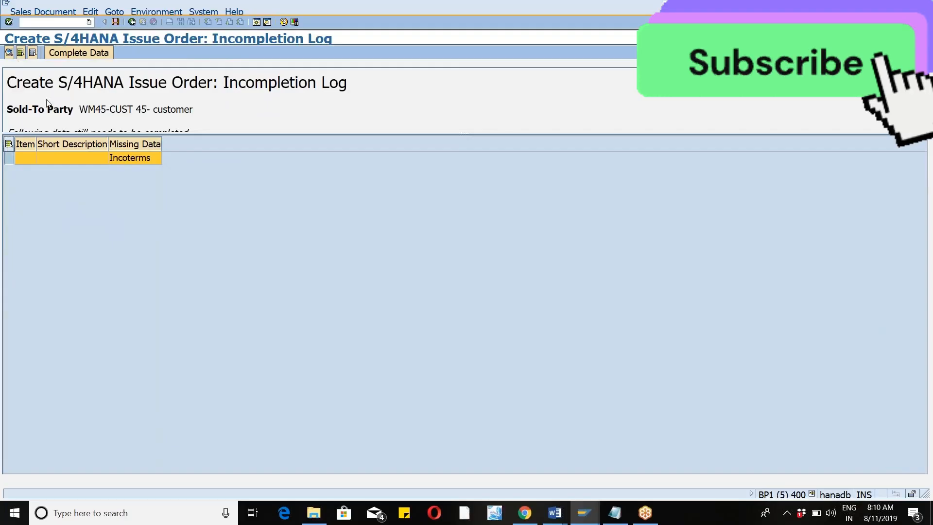
left_click(71, 55)
key("space")
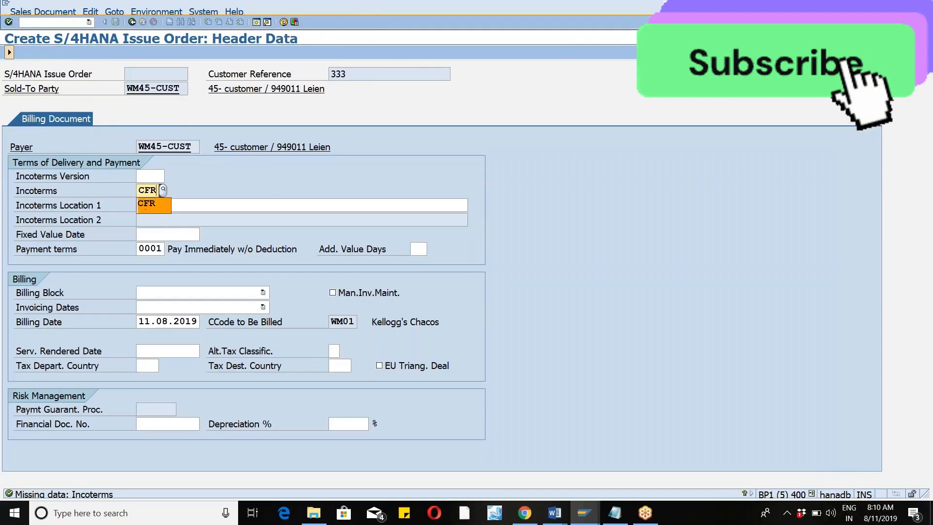
left_click(146, 206)
type("SRI")
key("Return")
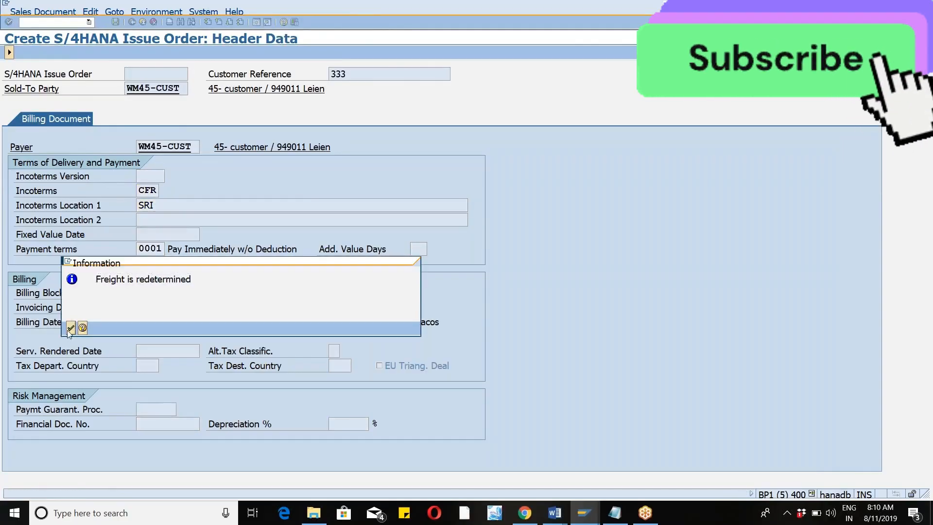
left_click(69, 329)
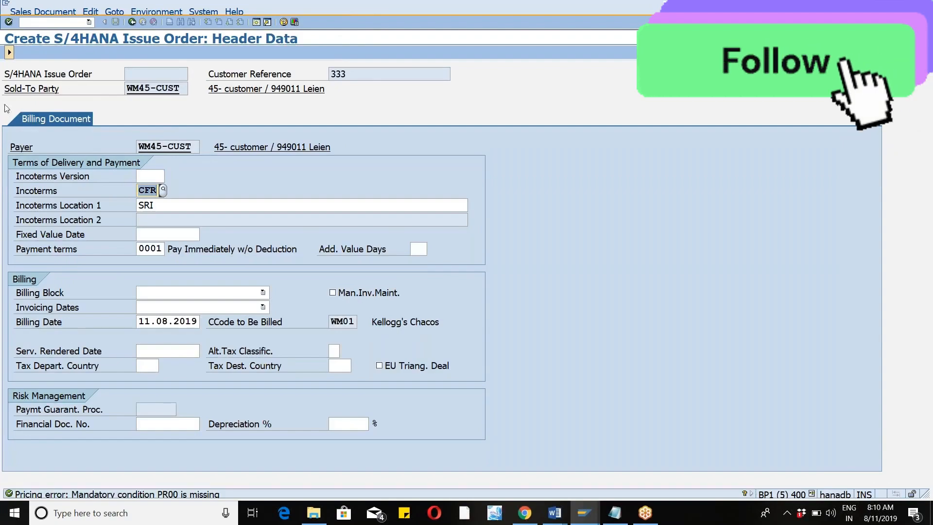
left_click(9, 52)
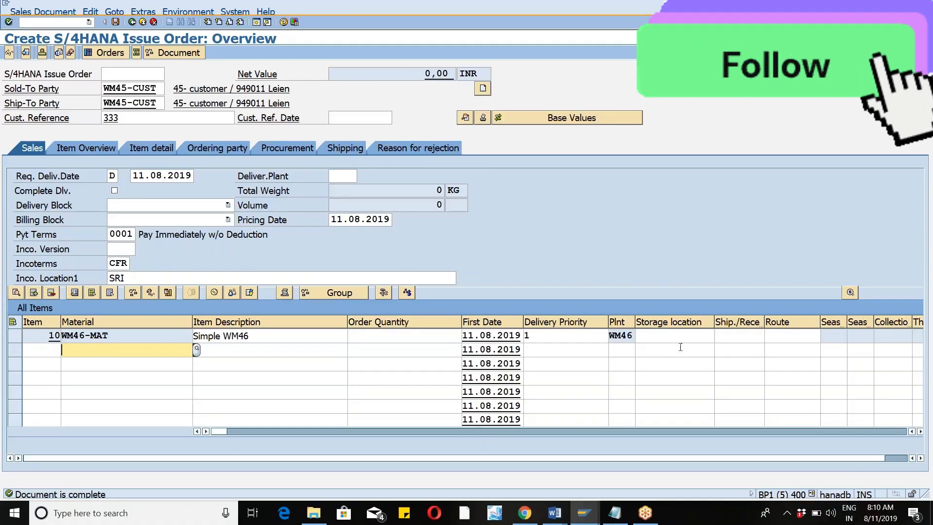
Set the storage location of the WM46-MAT item to 1040 and recheck the order's incompletion log.
left_click(672, 340)
key("Return")
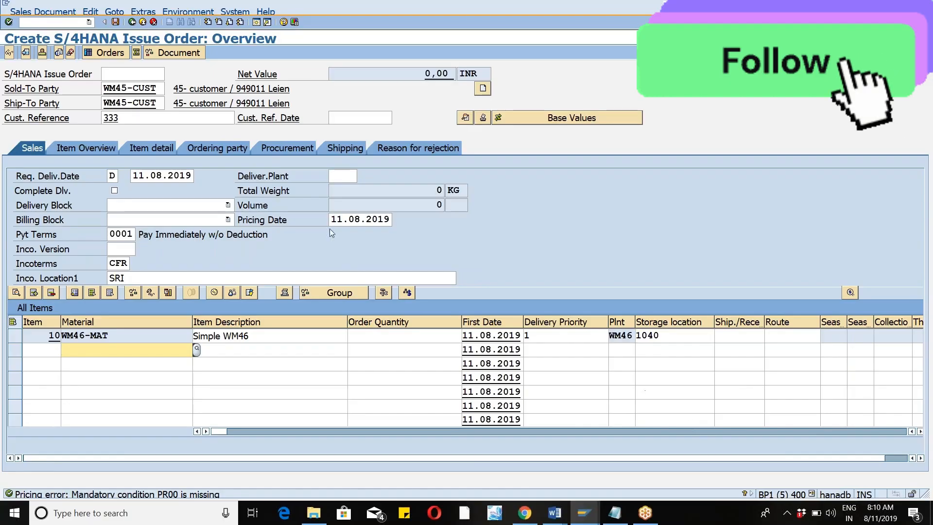
left_click(91, 14)
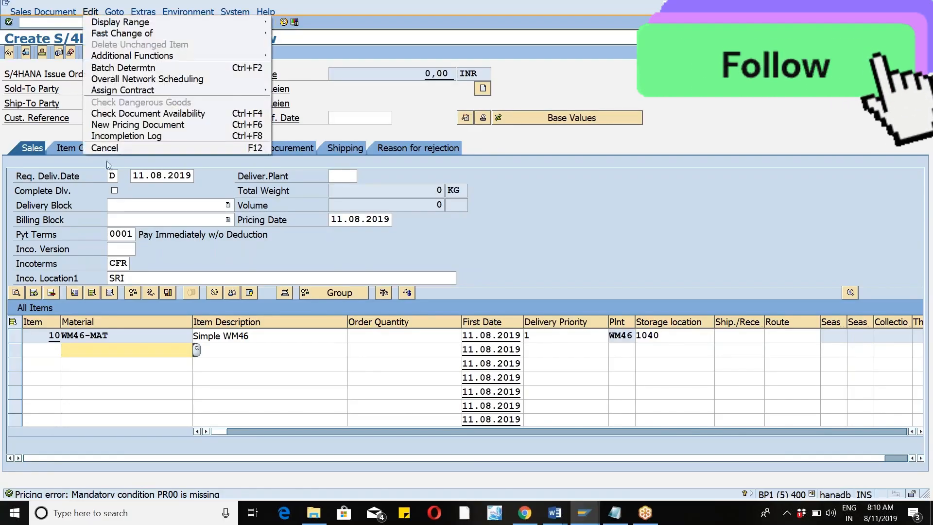
left_click(103, 133)
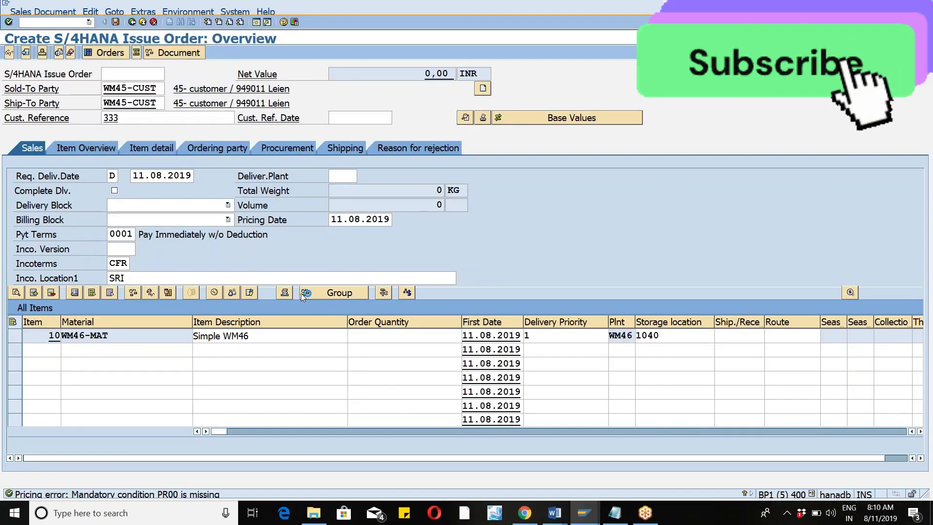
Proceed from the sales order to delivery and try to create its outbound delivery for shipping point 46WM.
left_click(43, 11)
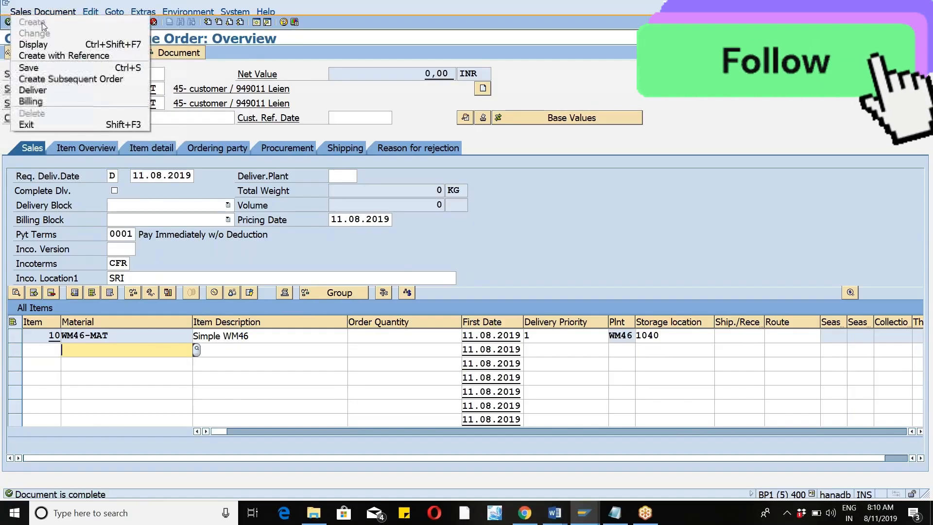
left_click(49, 89)
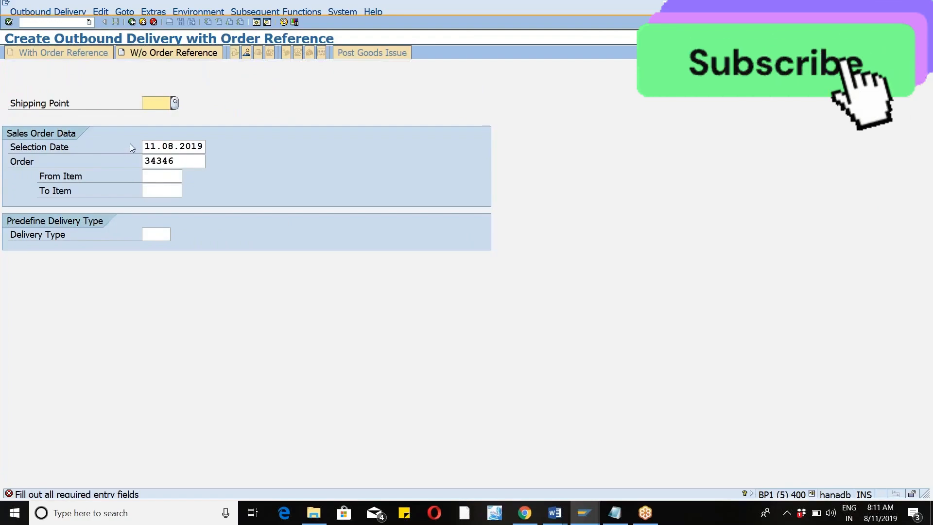
type("46N")
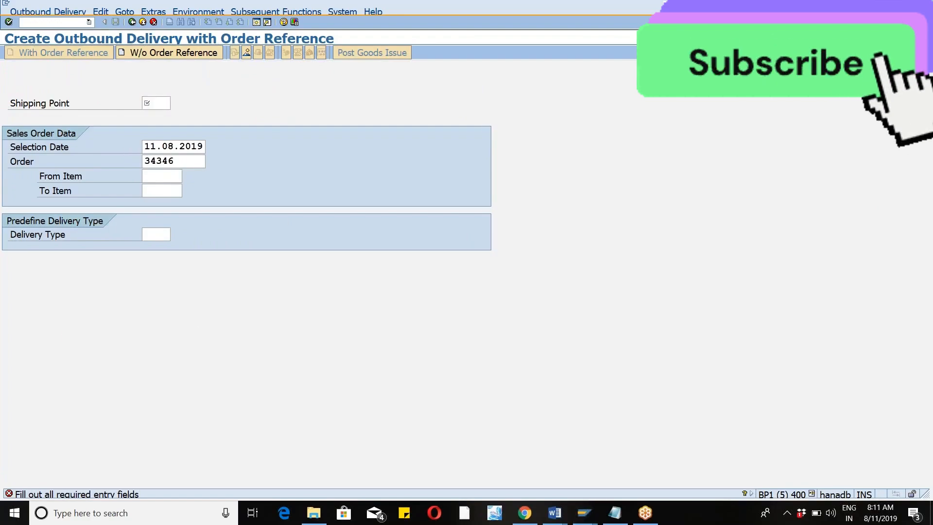
type("M")
key("Return")
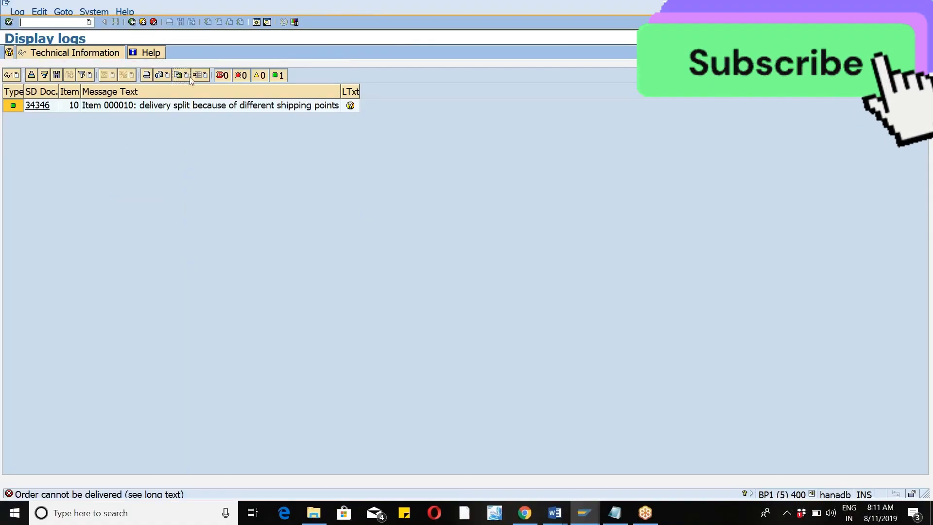
Read the long text of the delivery split message in the log and return to the outbound delivery's initial screen.
left_click(182, 109)
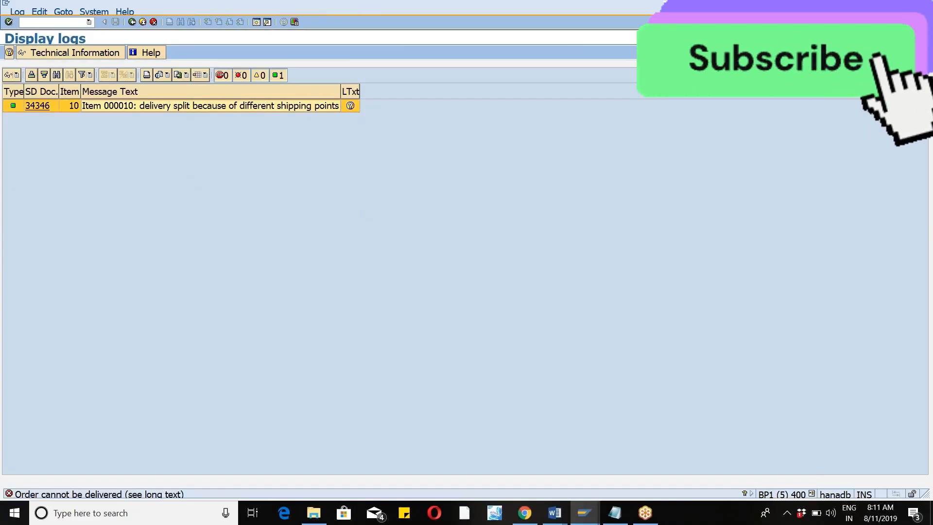
left_click(351, 106)
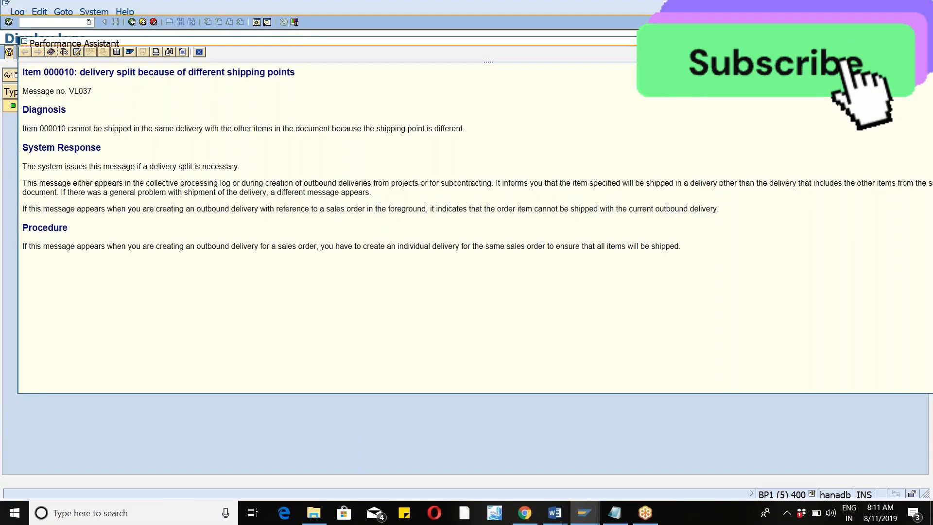
left_click(199, 53)
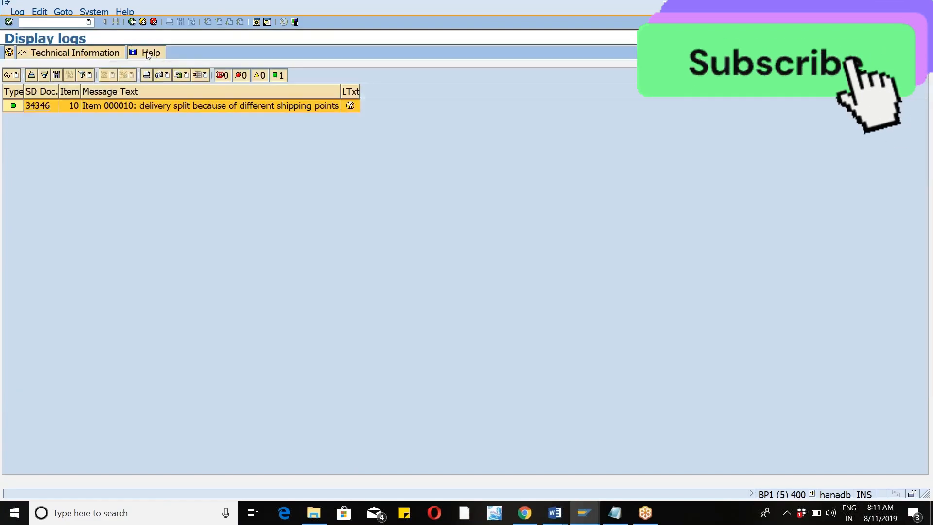
left_click(132, 22)
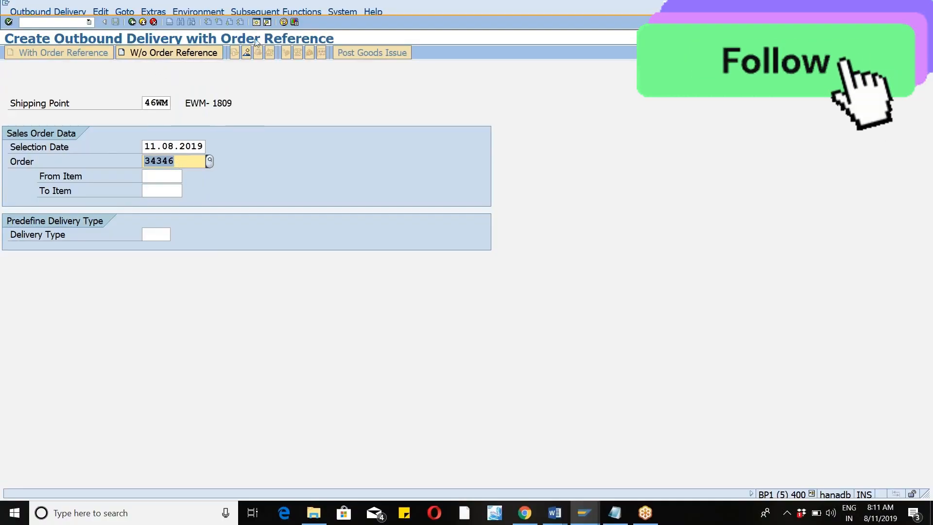
Open the SAP Customizing Implementation Guide in the current session and look through its top-level structure.
left_click(257, 23)
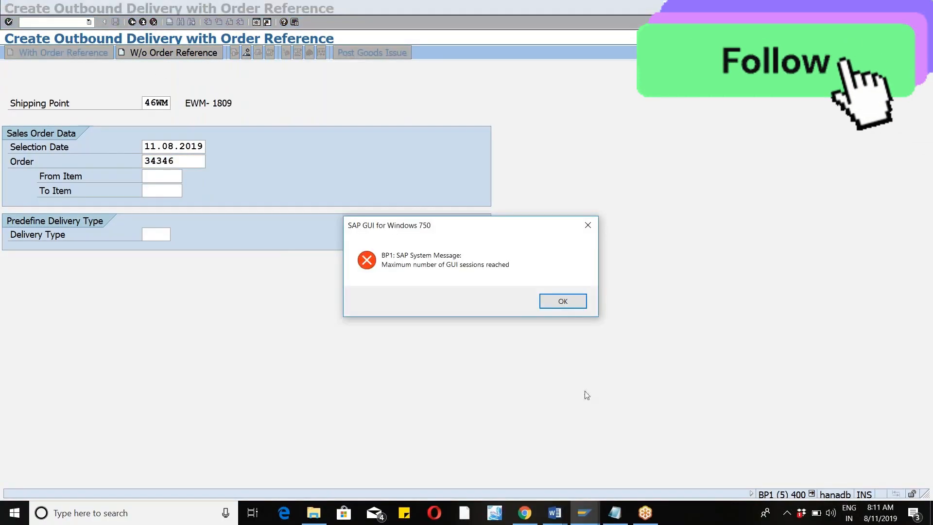
left_click(563, 301)
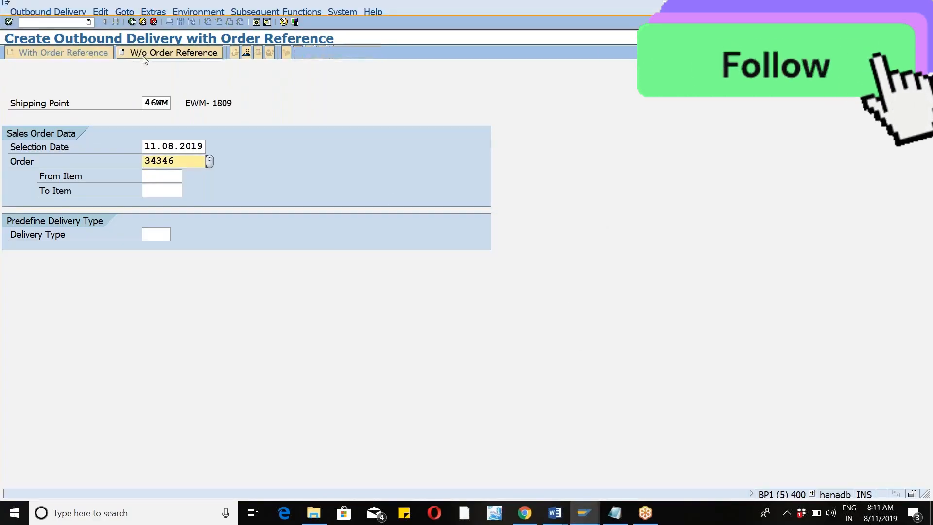
left_click(22, 22)
type("/")
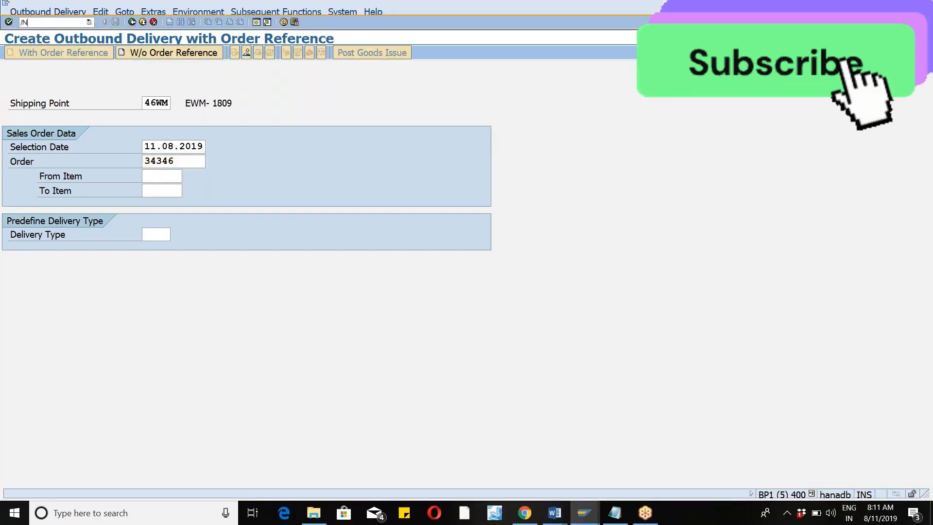
type("NSPR")
key("Return")
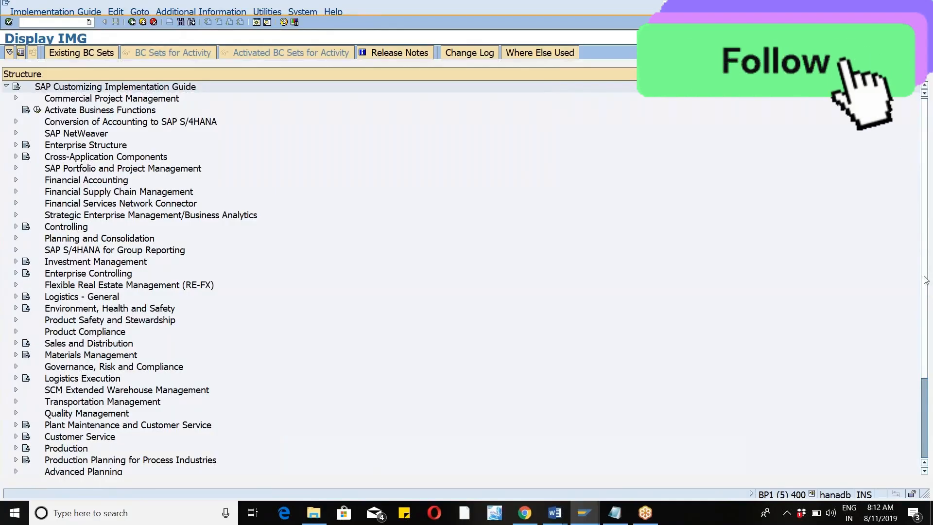
scroll(926, 291, "down", 3)
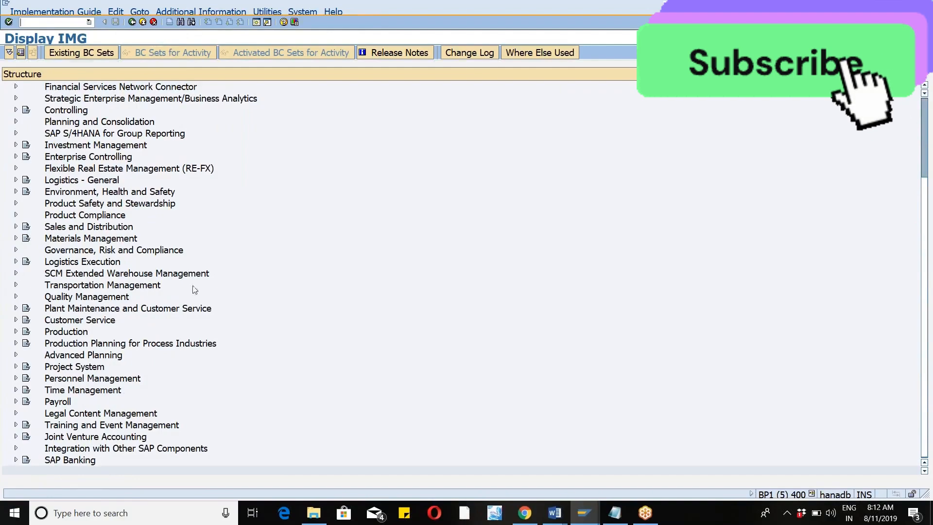
scroll(925, 304, "up", 3)
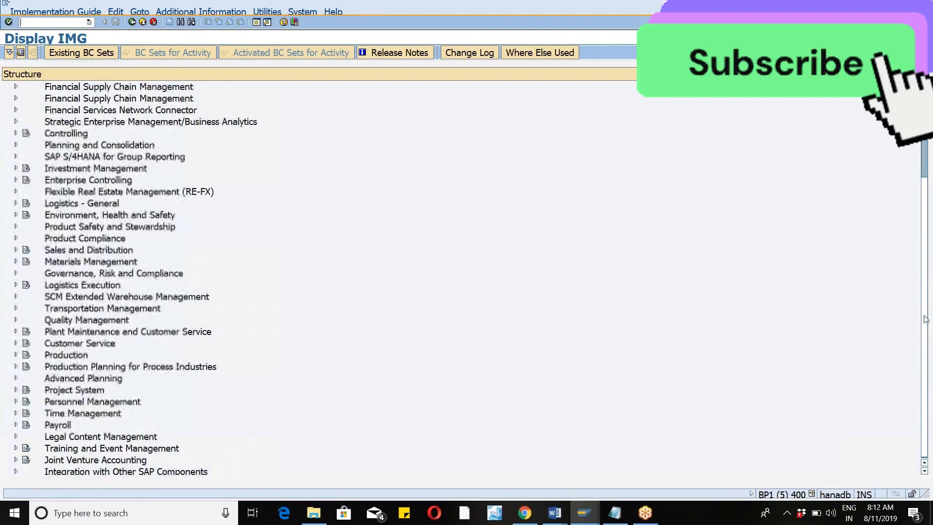
scroll(925, 305, "up", 1)
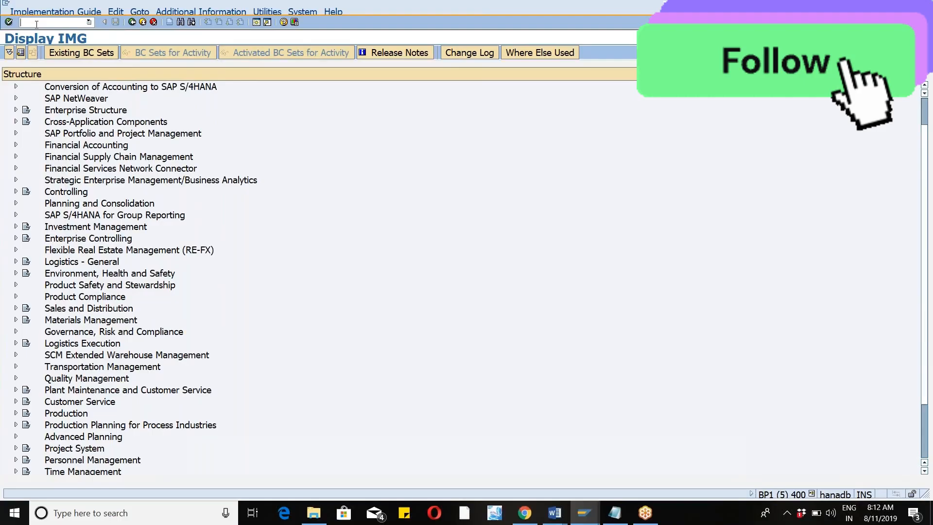
Run transaction VA01, view the Create with Reference options, and start a ZOR order without reference.
type("/NVA01")
key("Return")
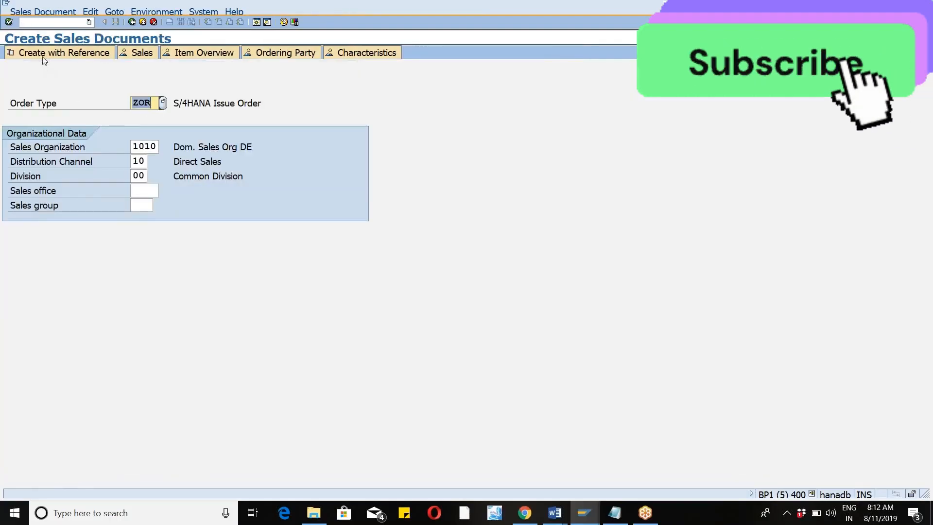
left_click(45, 54)
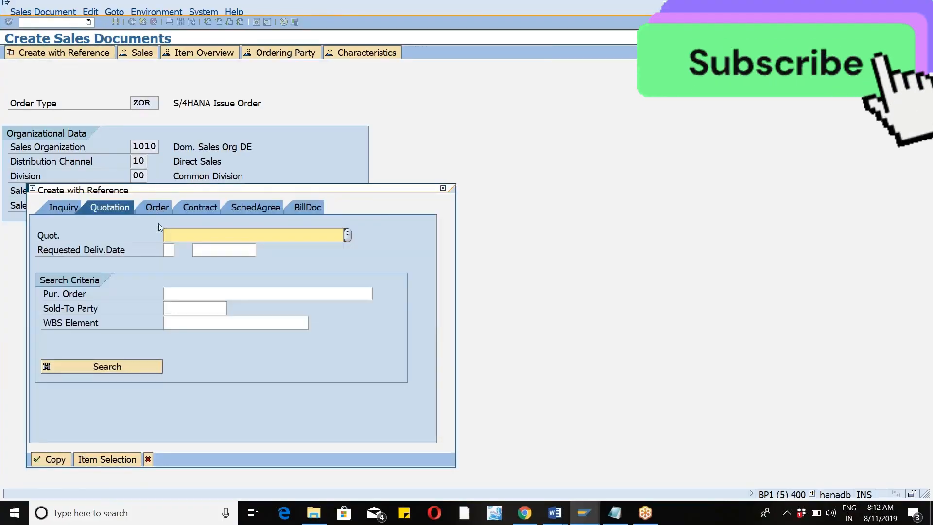
left_click(443, 189)
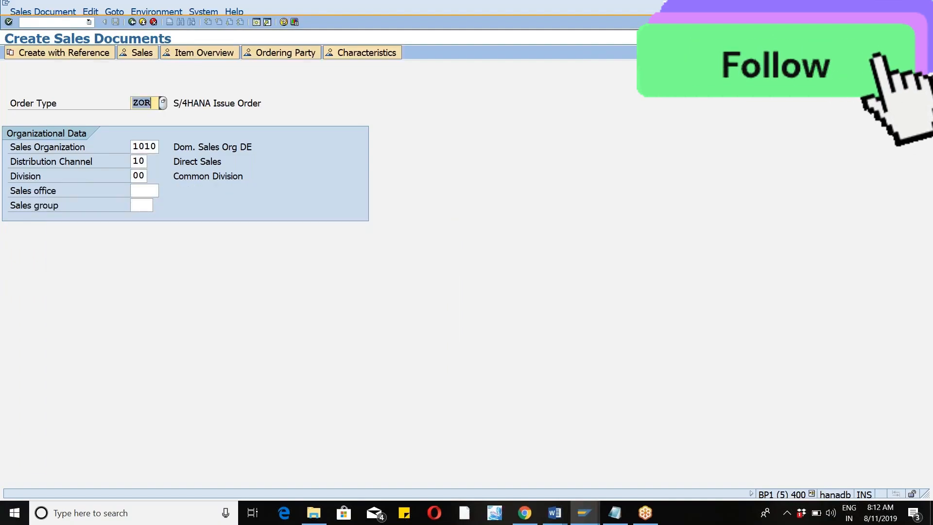
left_click(196, 48)
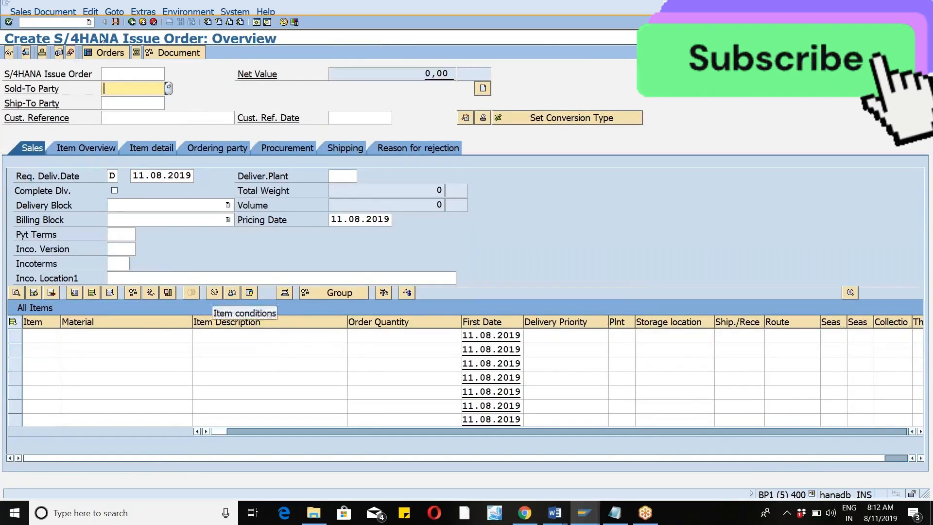
Leave the empty sales order and reopen the transaction for creating an outbound delivery with order reference.
left_click(50, 22)
type("/NV")
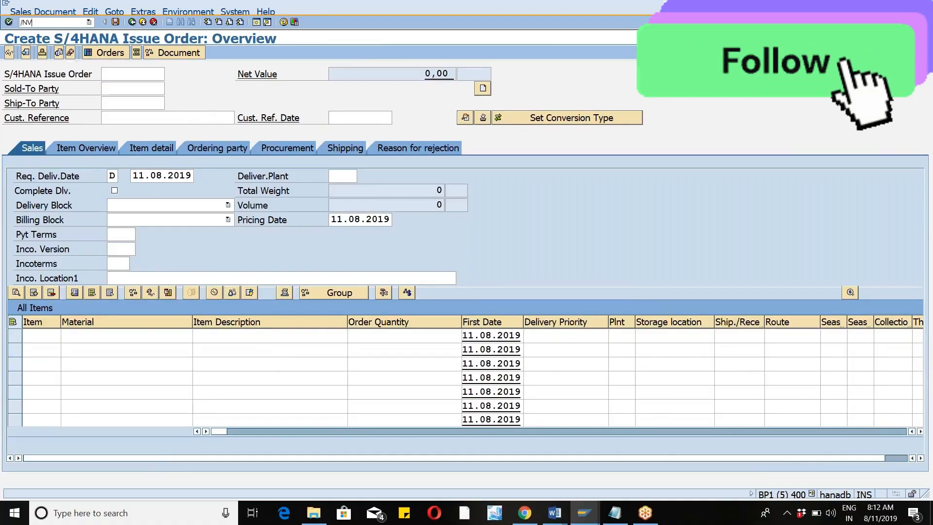
type("L0")
key("Return")
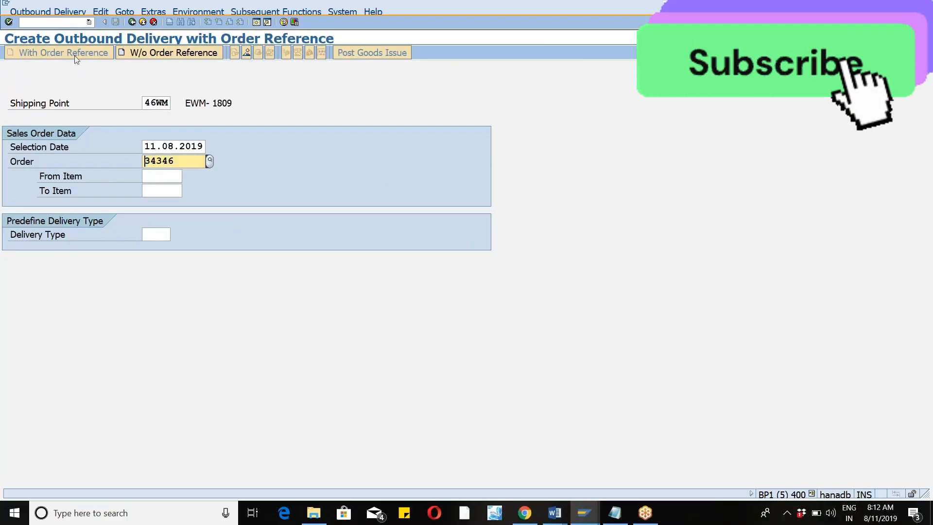
Run transaction VA01 and start a ZOR order by copying the previous sales order as its reference document.
left_click(53, 23)
type("/NVA0")
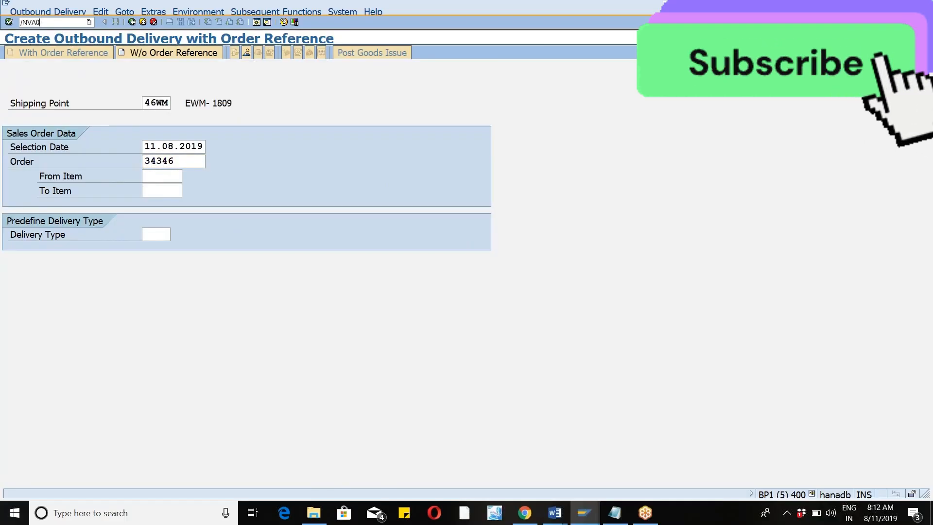
type("1")
key("Return")
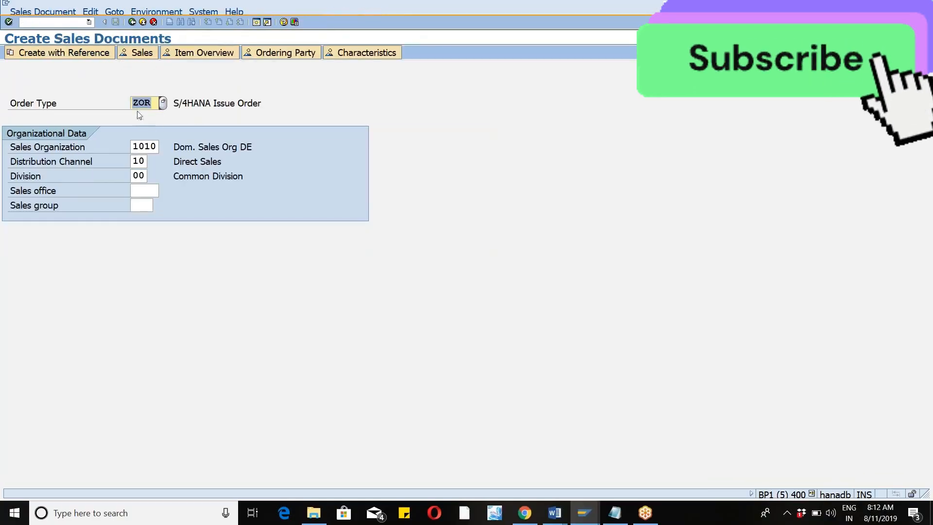
left_click(66, 54)
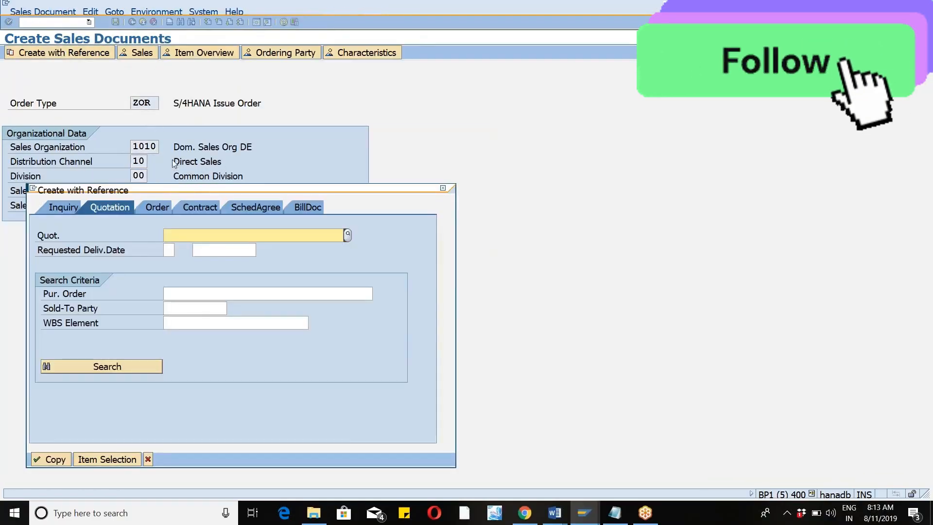
left_click(156, 209)
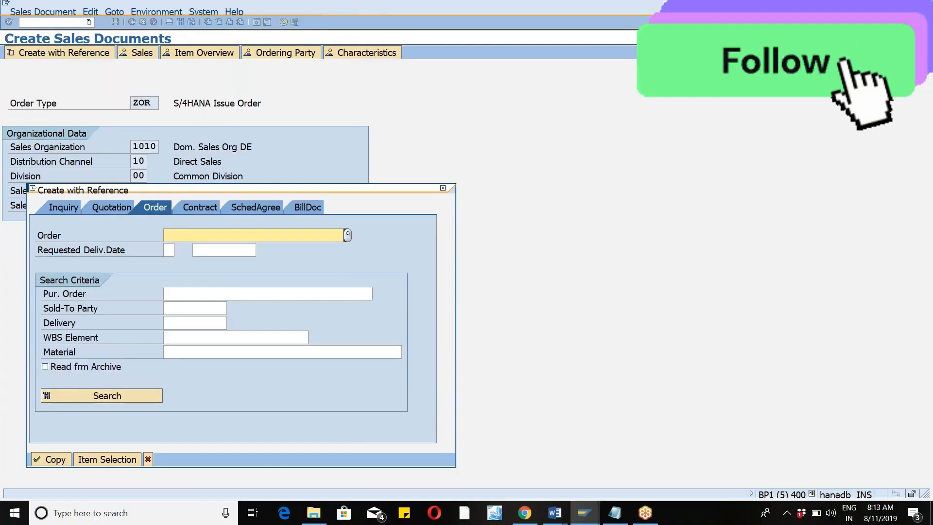
left_click(181, 235)
type("34346")
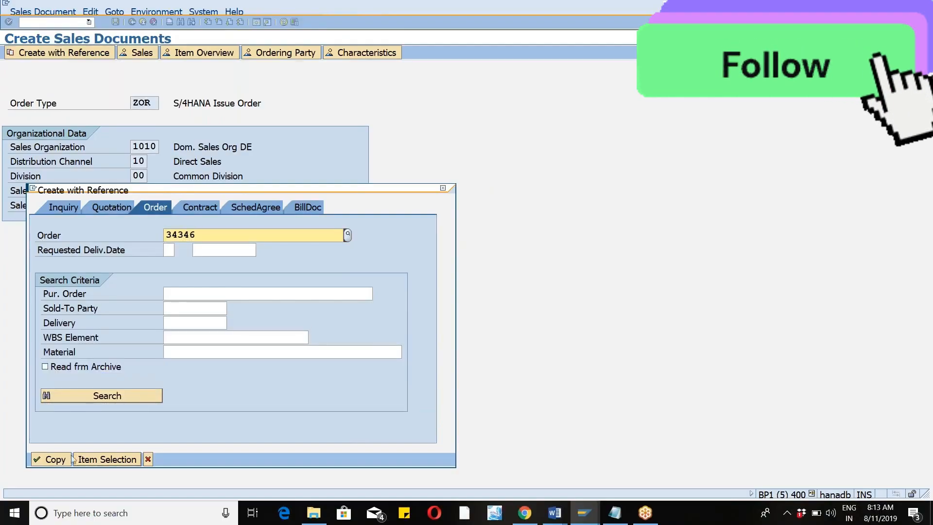
left_click(55, 459)
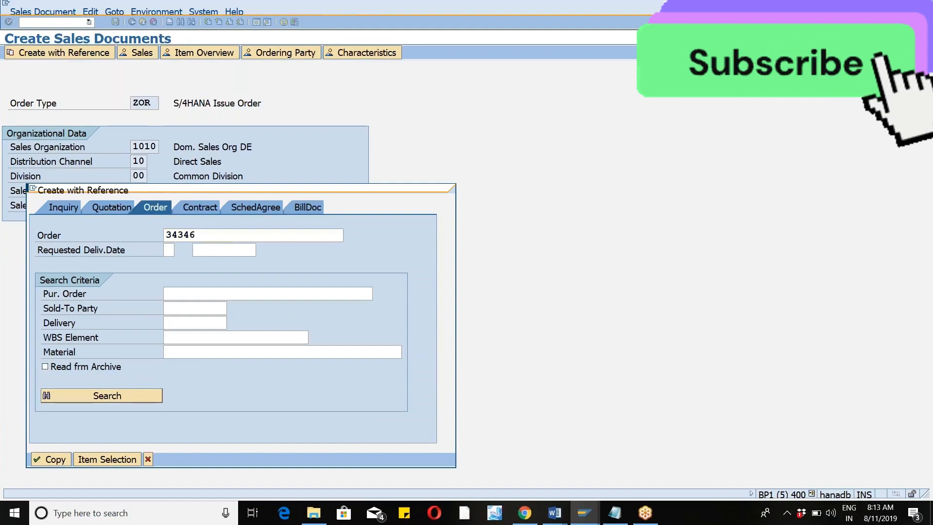
key("Return")
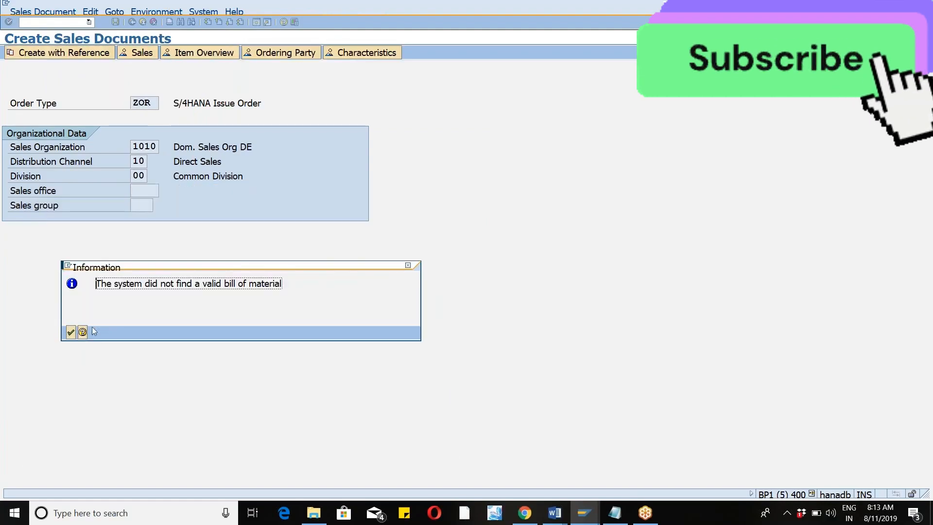
left_click(70, 332)
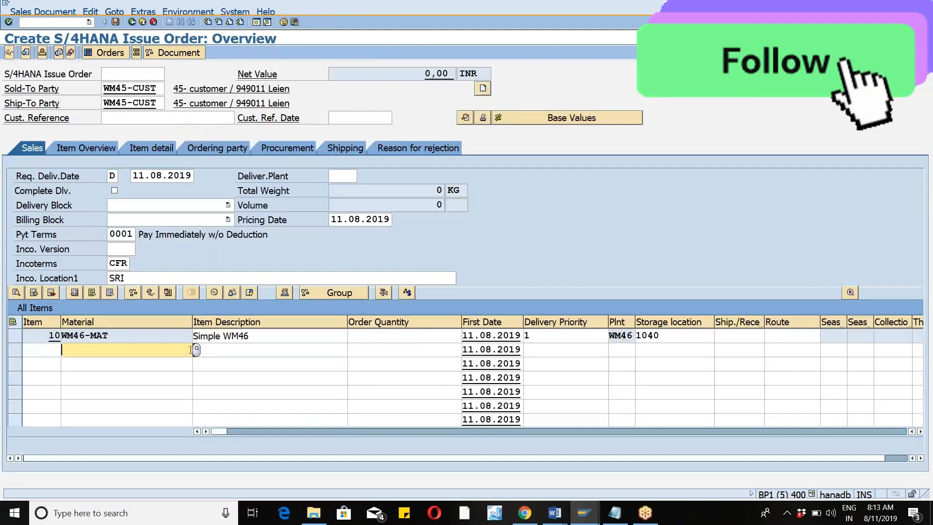
Set the order quantity of item 10, WM46-MAT, to 1 and accept the entry without a customer reference.
left_click(409, 335)
type("1")
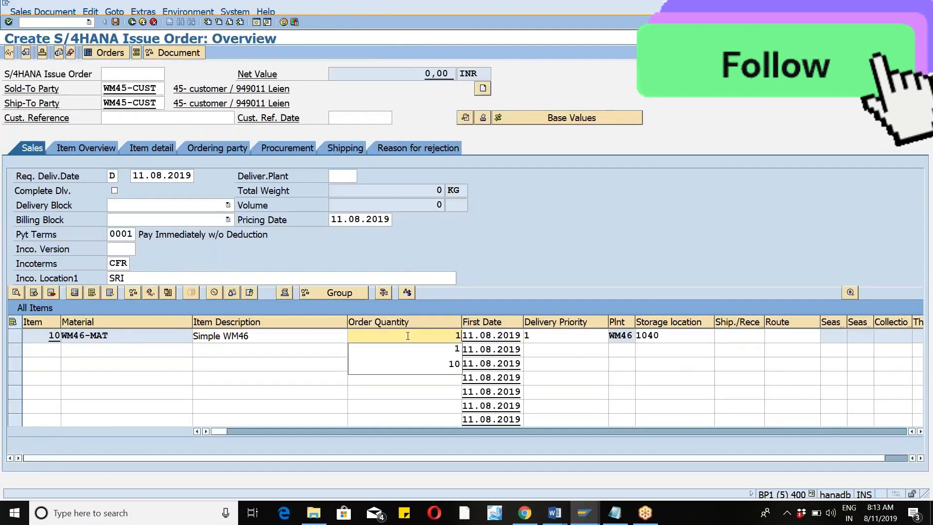
left_click(431, 353)
key("Return")
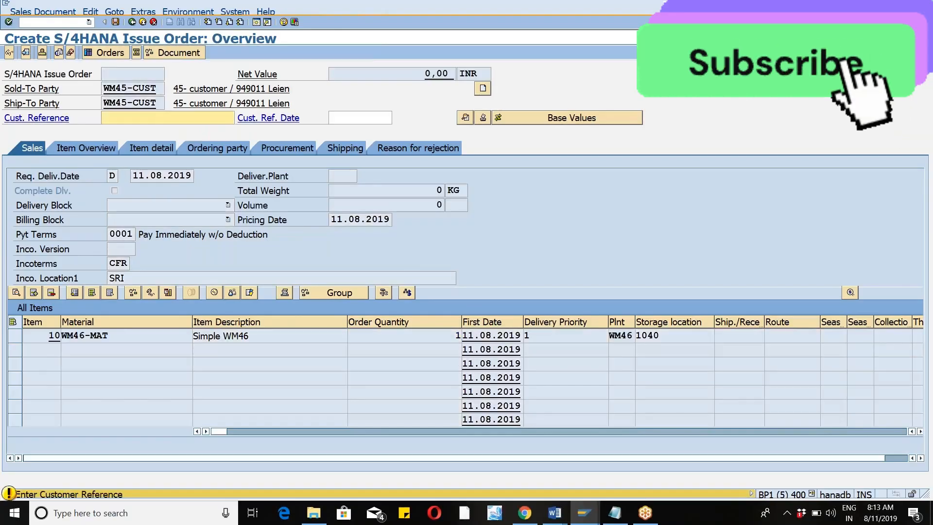
key("Return")
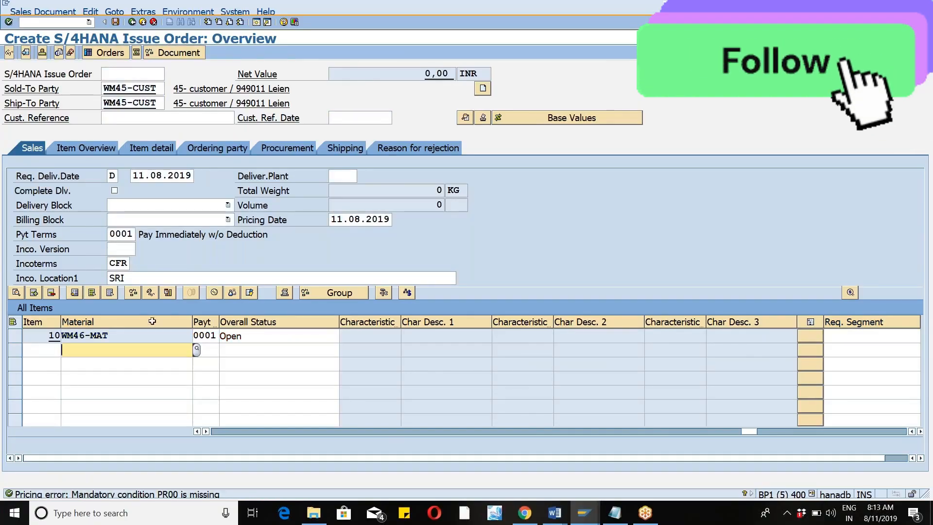
Open the order's incompletion log and complete the missing customer reference with 2WSX.
left_click(15, 336)
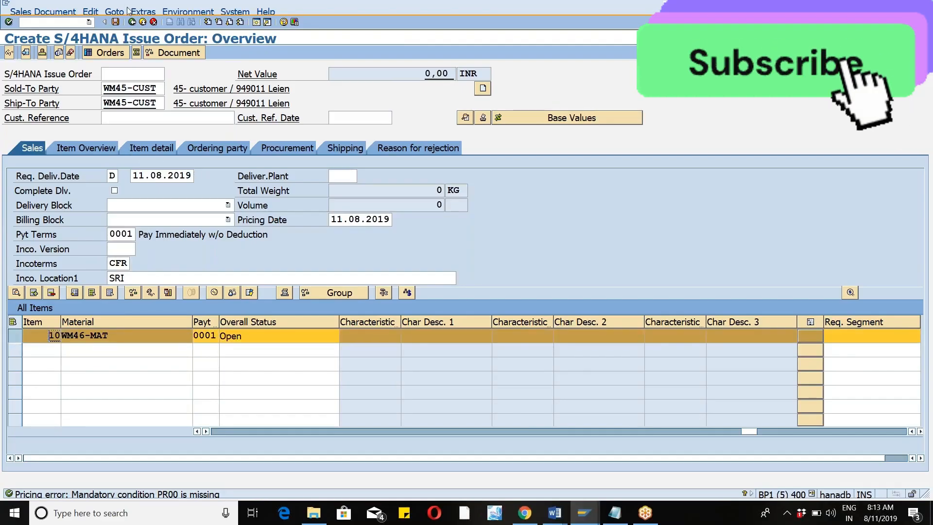
left_click(88, 16)
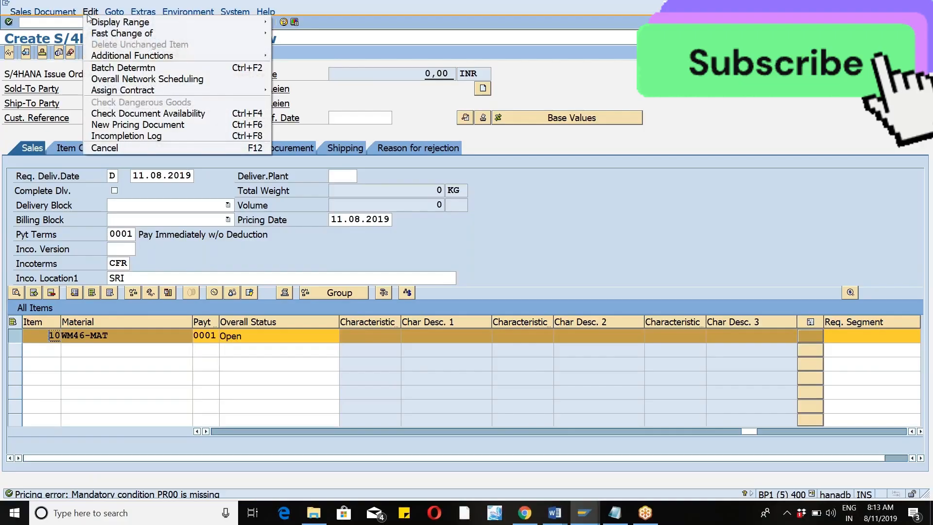
left_click(123, 135)
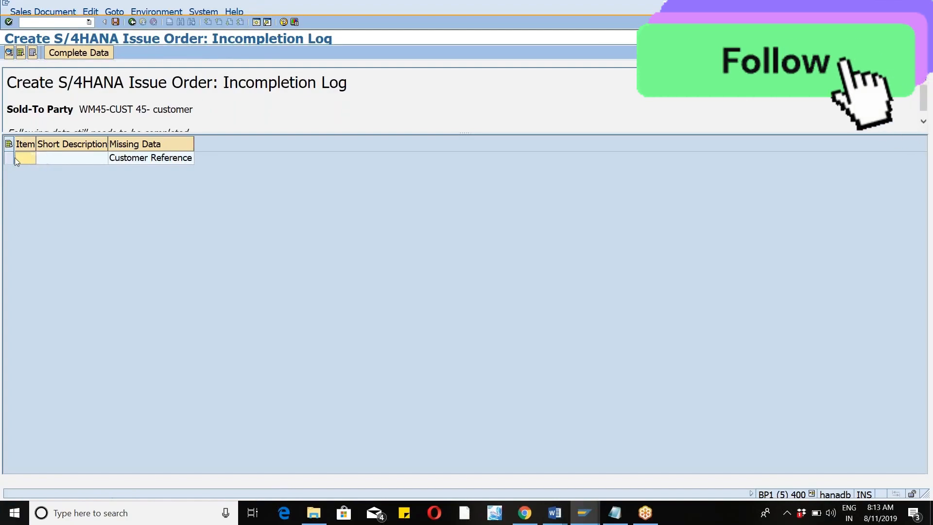
left_click(17, 159)
left_click(73, 52)
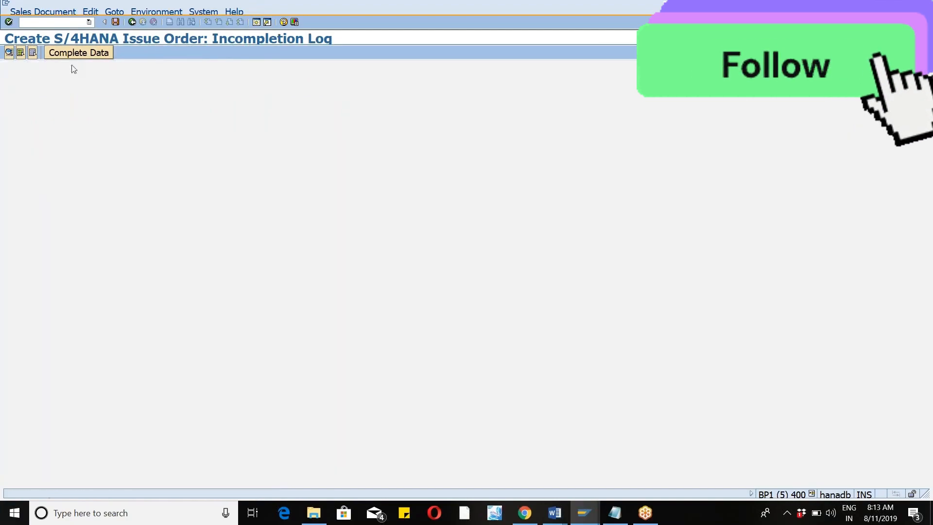
type("2WSX")
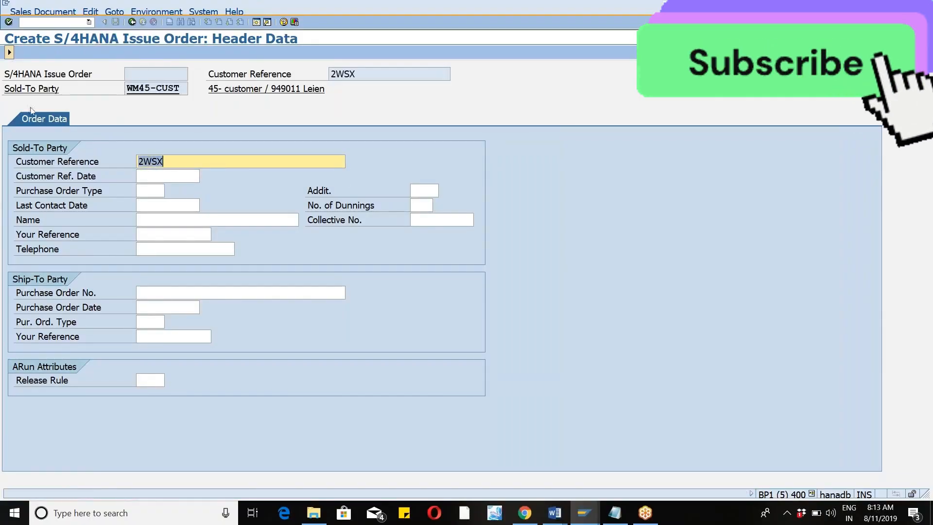
key("Return")
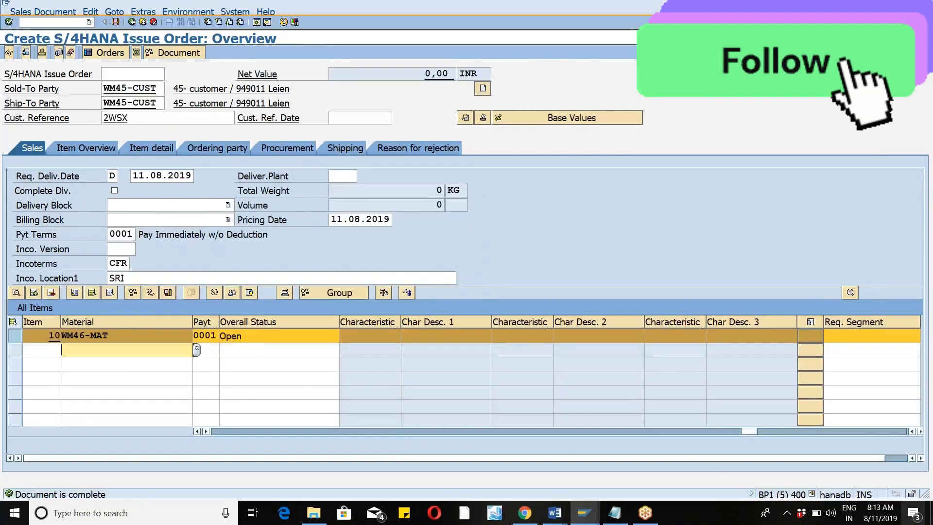
Assign shipping point 46WM to the WM46-MAT item and save the sales order.
left_click_drag(751, 433, 220, 433)
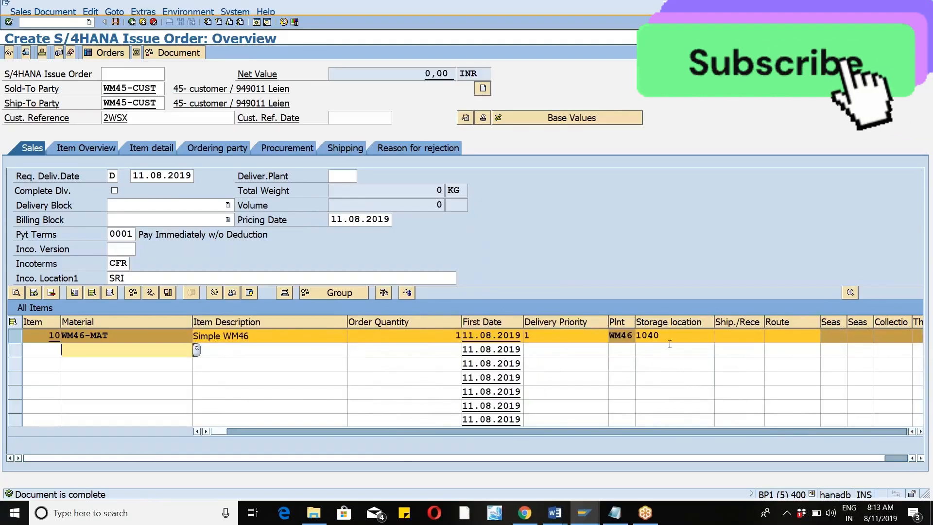
left_click(733, 339)
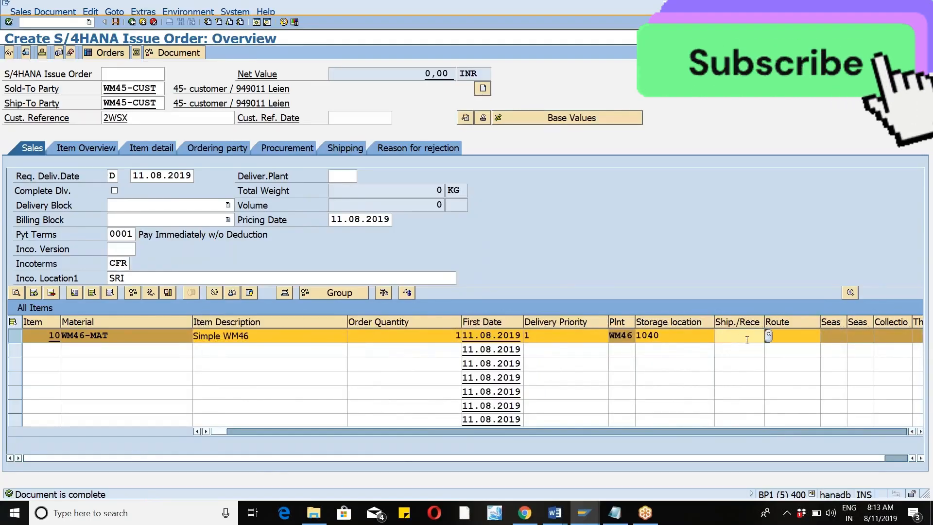
type("46WM")
key("Return")
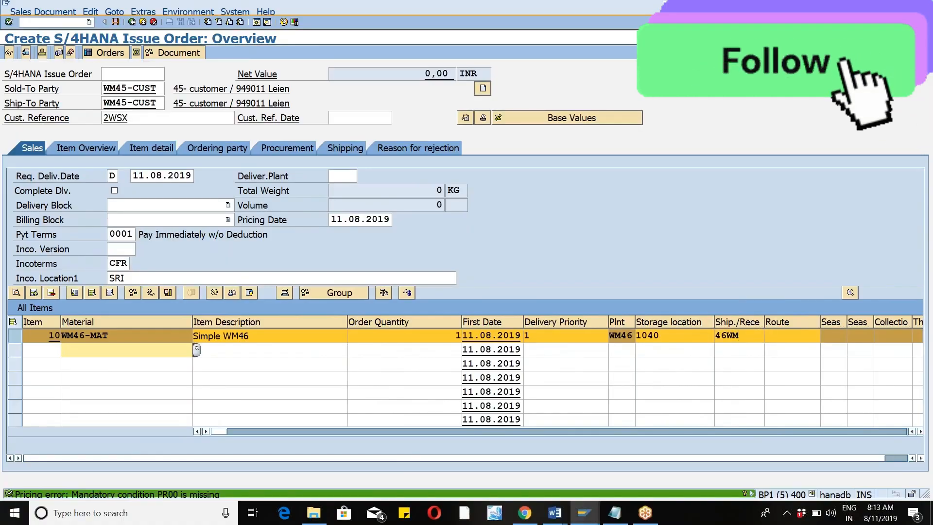
left_click(115, 22)
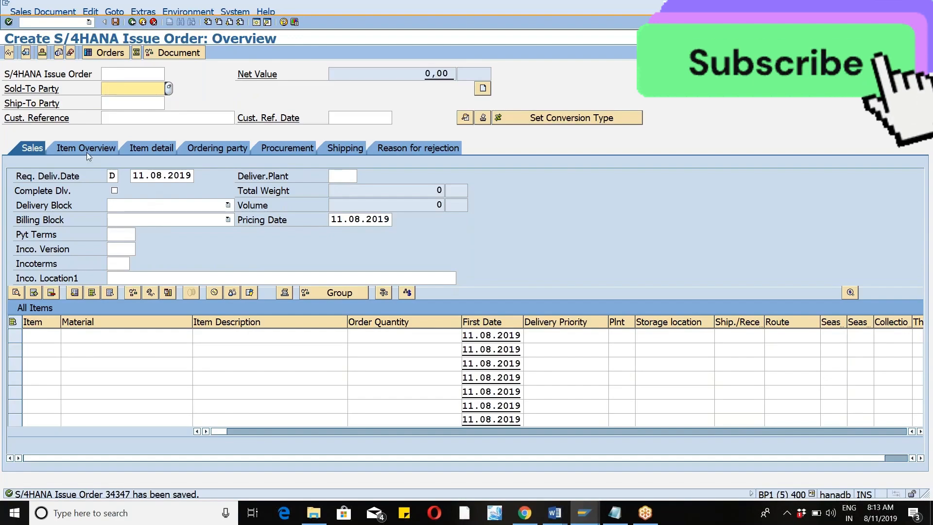
Run transaction VL01N, try to create the delivery for the new sales order, and return from the log to the initial screen.
left_click(39, 24)
type("/NVL0")
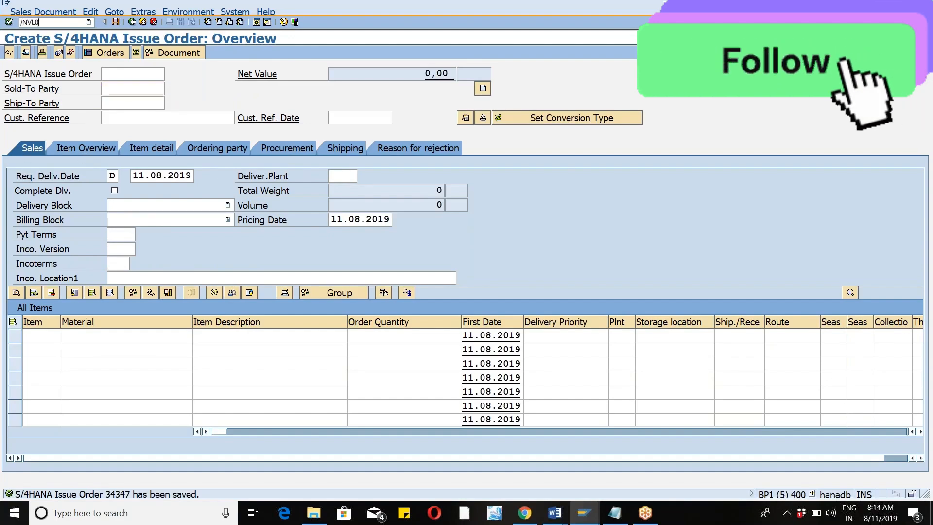
type("1N")
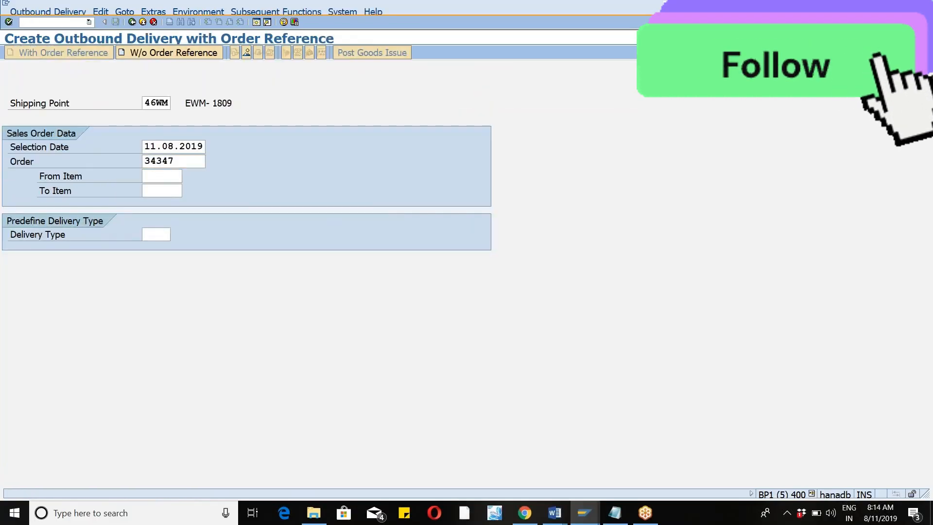
key("Return")
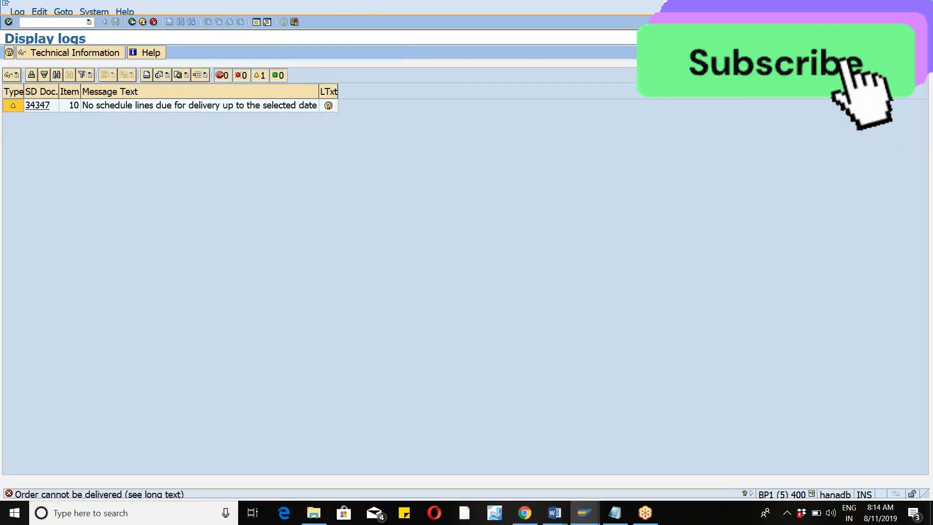
left_click(135, 23)
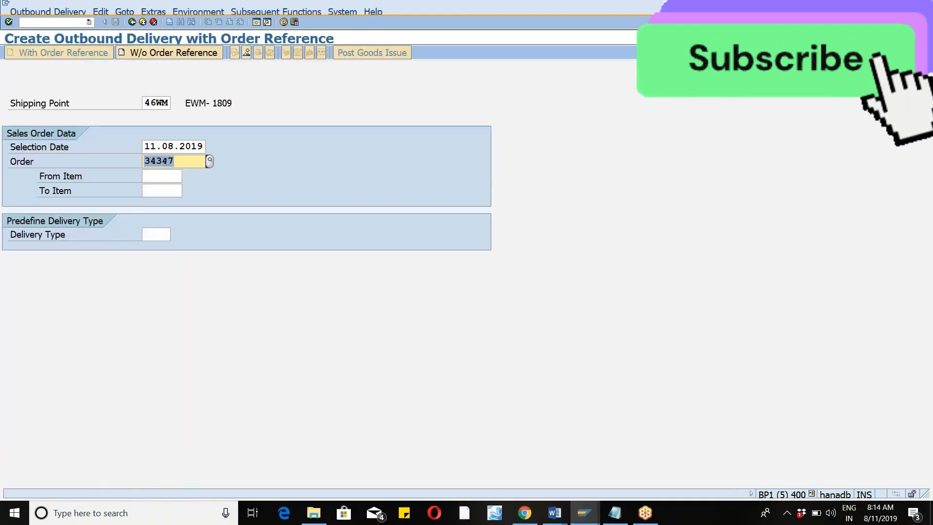
Set the selection date to 31.08.2019 and create the outbound delivery for the new sales order.
left_click(173, 148)
left_click(209, 146)
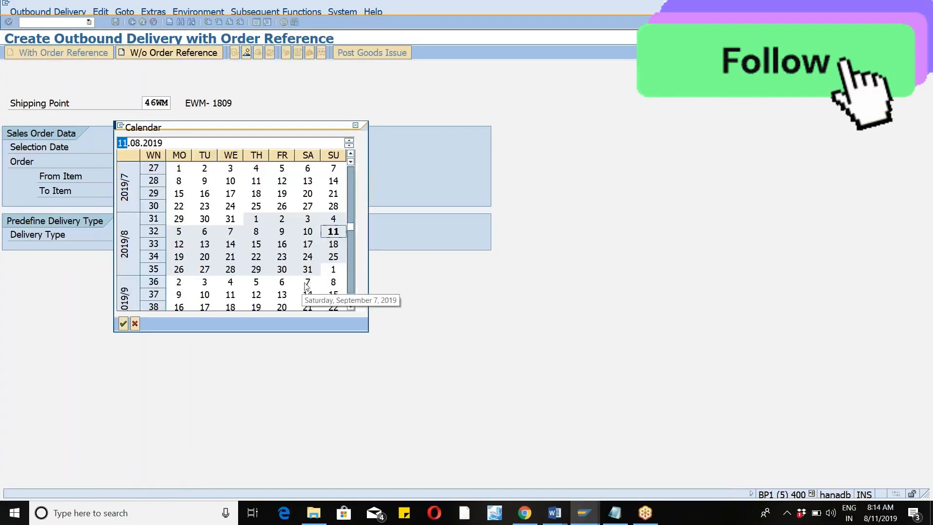
double_click(306, 270)
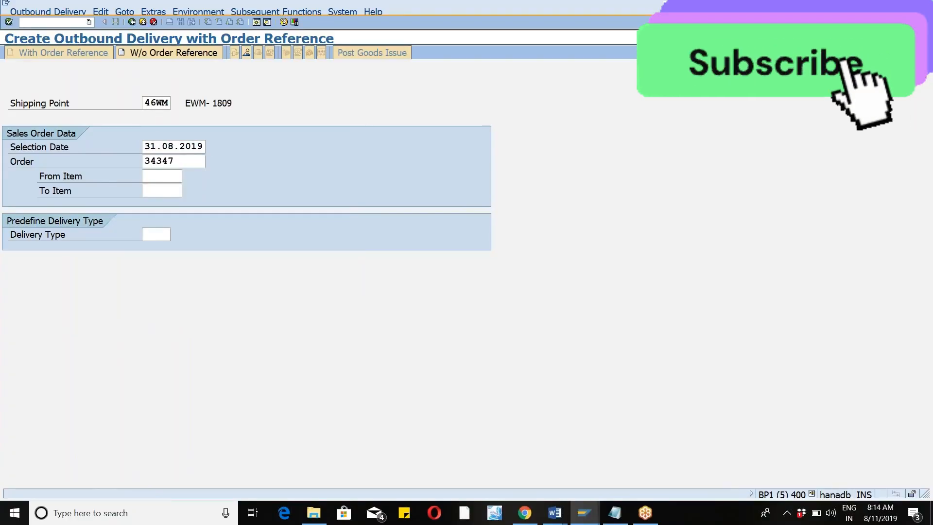
key("Return")
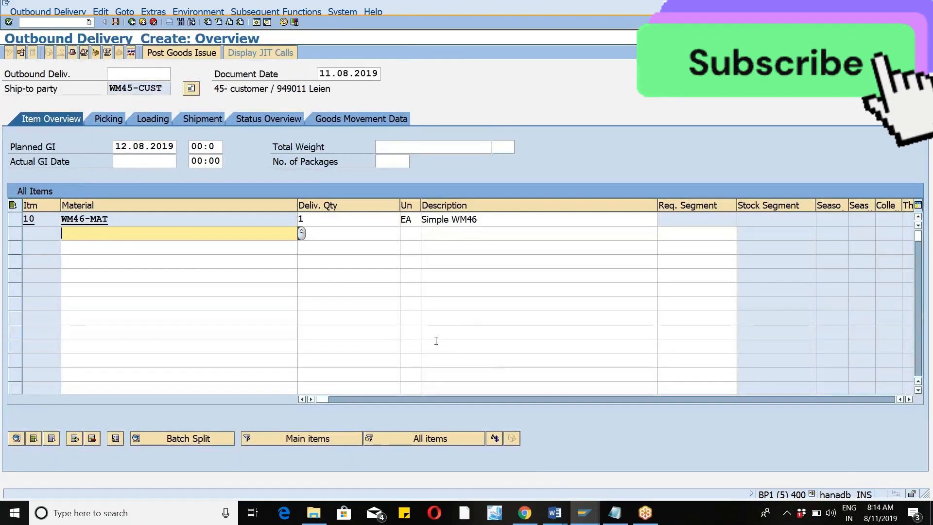
Check the delivery item's details as far as its plant and storage location, and save the outbound delivery.
left_click(912, 402)
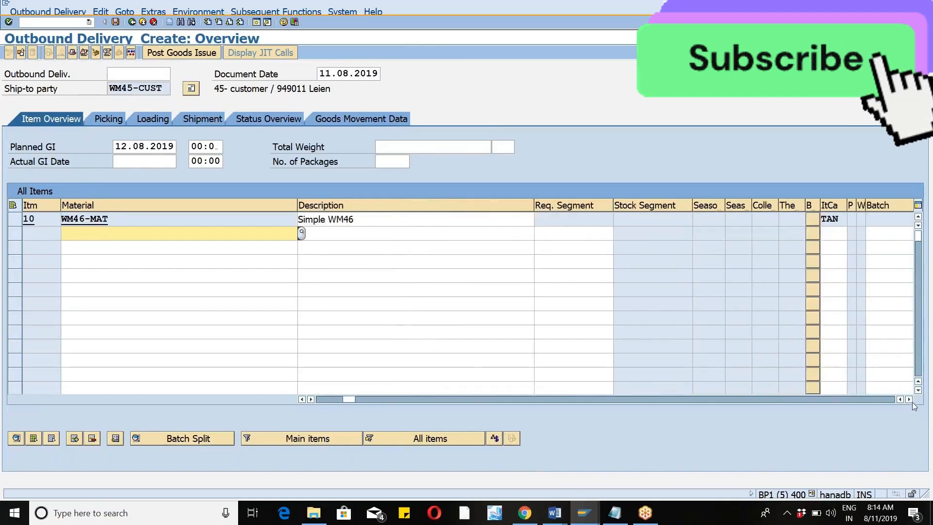
left_click(911, 402)
left_click(912, 402)
left_click(911, 402)
left_click(912, 401)
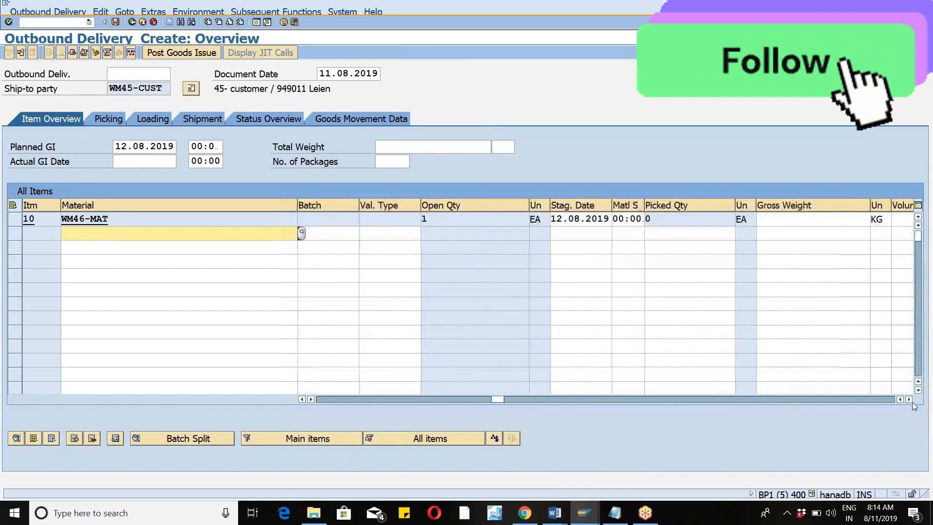
left_click(911, 401)
left_click(912, 402)
left_click(912, 402)
left_click(911, 401)
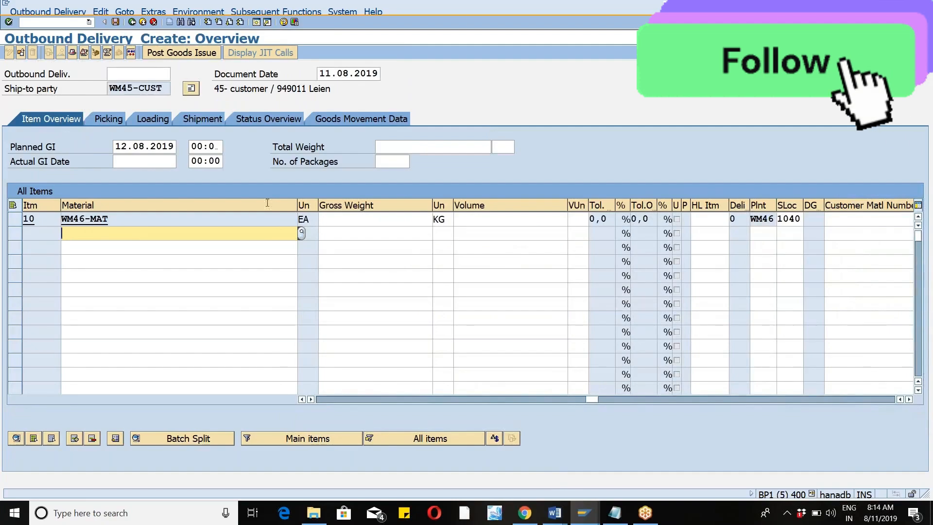
left_click(116, 23)
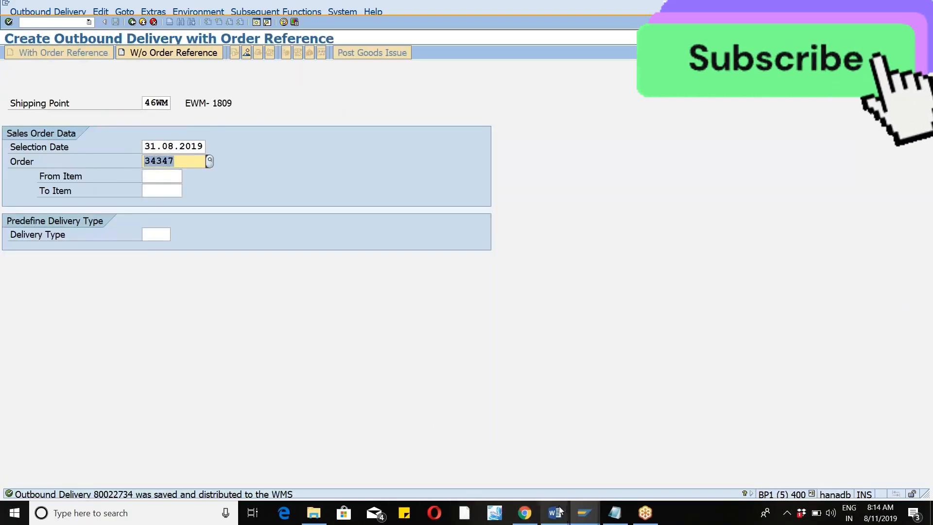
In the Maintain Outbound Delivery Order window, set the default warehouse and shipping office to WM46 and choose the WM46 plant vendor as party entitled to dispose.
left_click(586, 515)
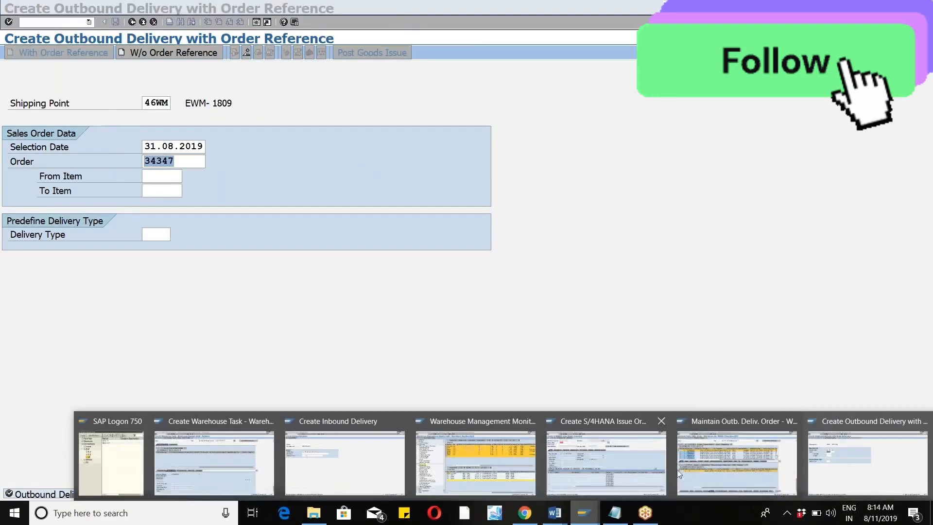
mouse_move(681, 422)
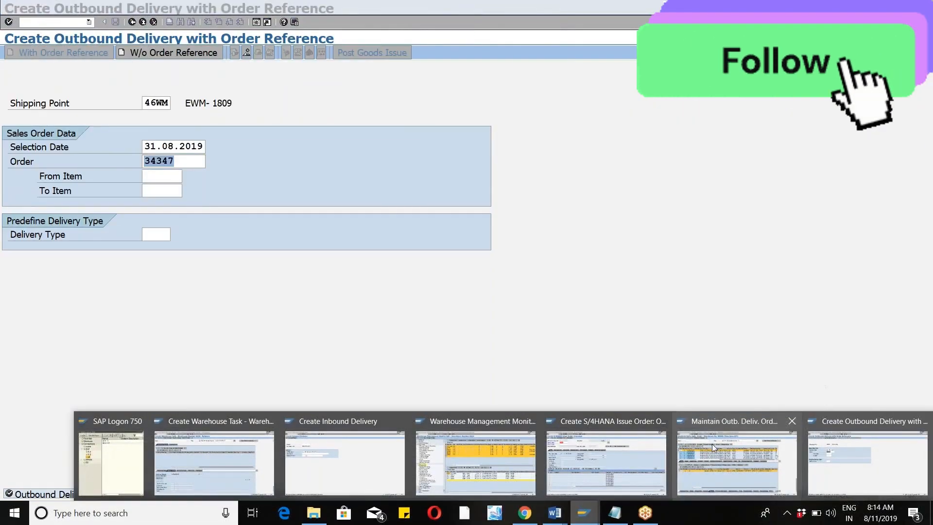
left_click(712, 444)
left_click(8, 53)
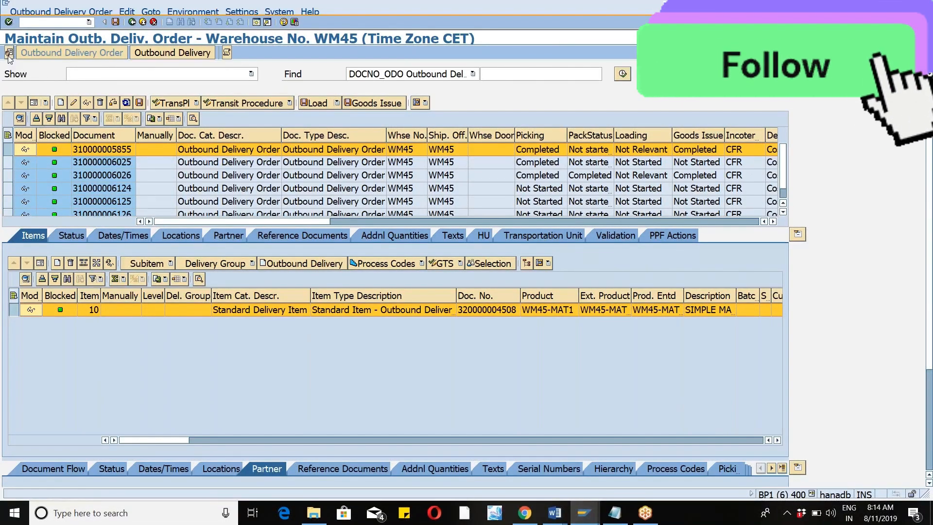
type("WM46")
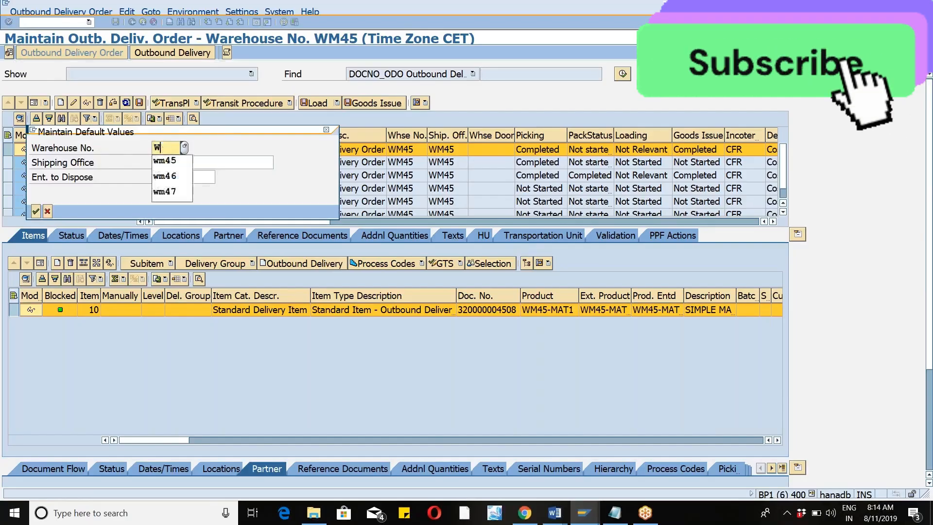
key("Tab")
type("WM46")
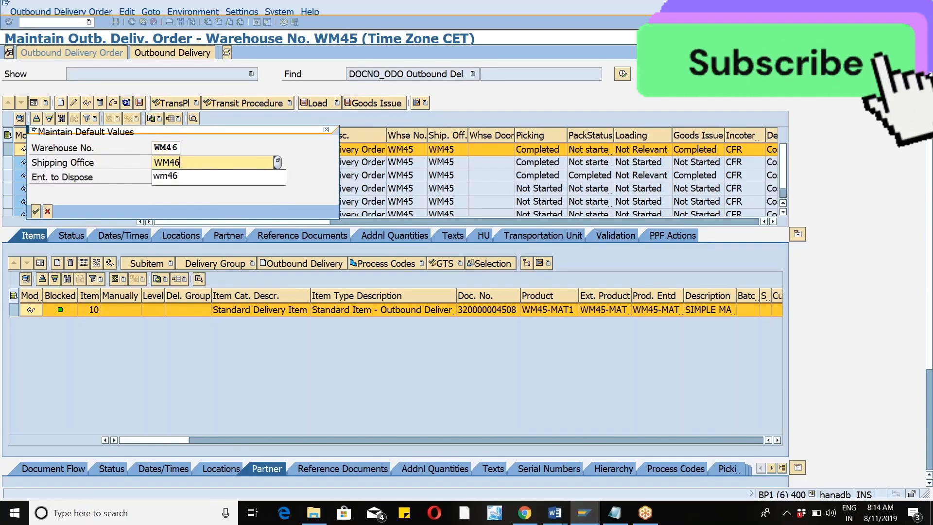
key("Tab")
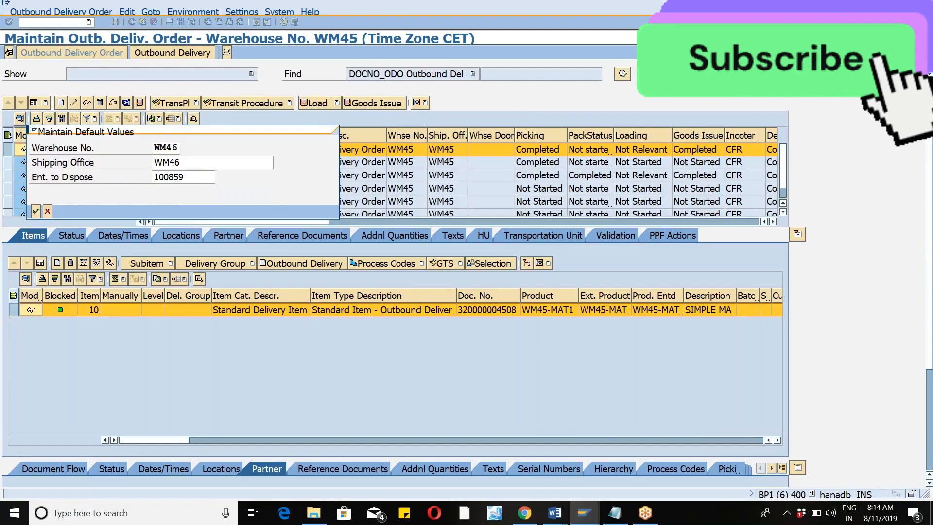
key("F4")
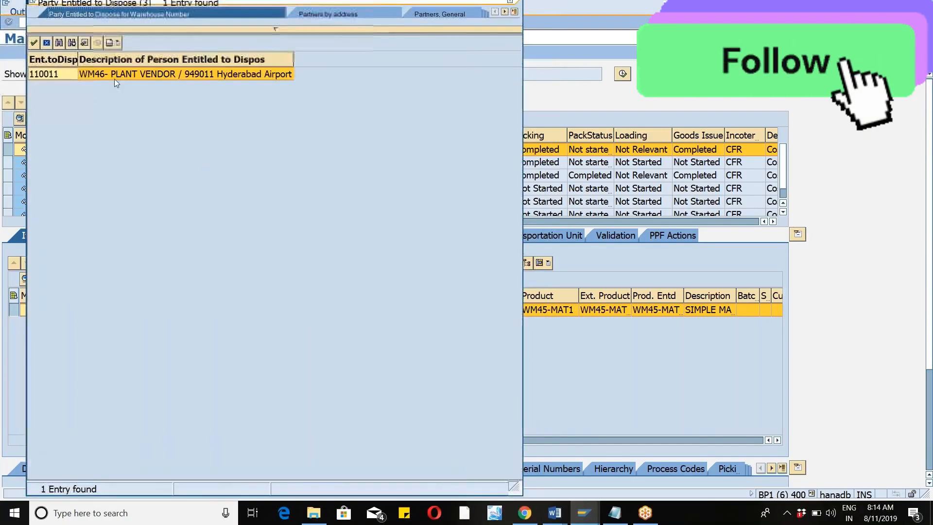
double_click(113, 76)
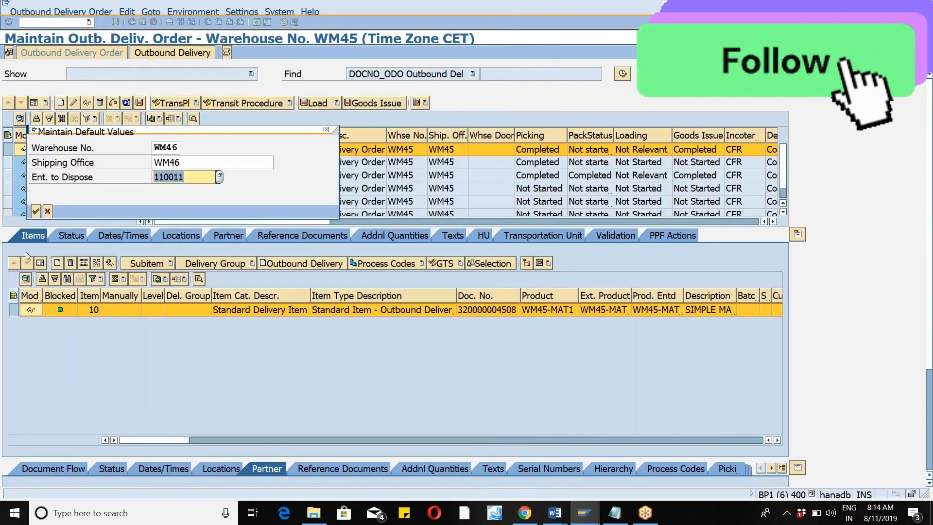
left_click(36, 211)
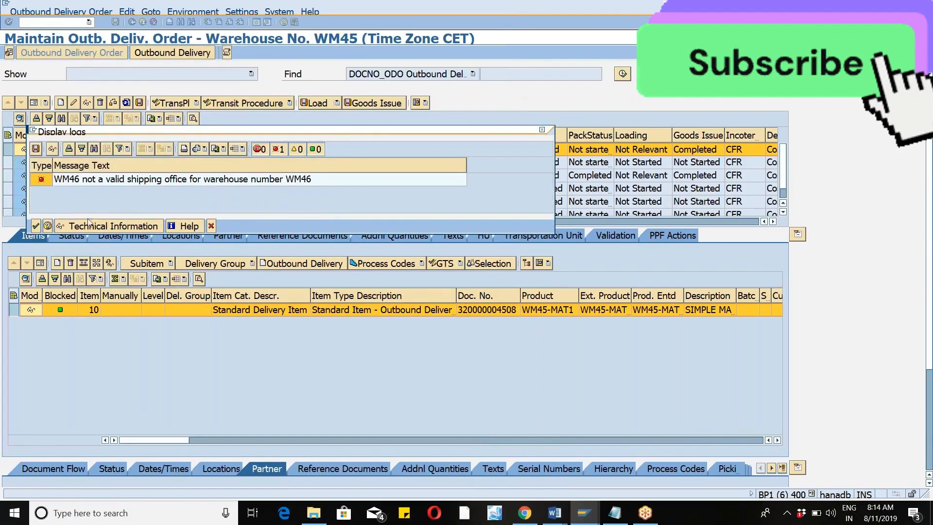
left_click(35, 226)
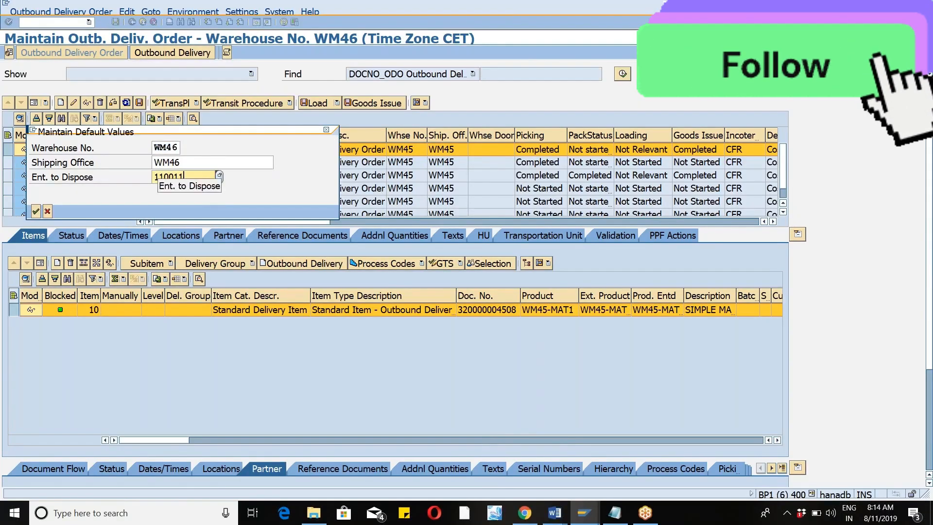
Look up the possible shipping offices, reselect the WM46 plant vendor as party entitled to dispose, and try to apply the default values again.
left_click(167, 163)
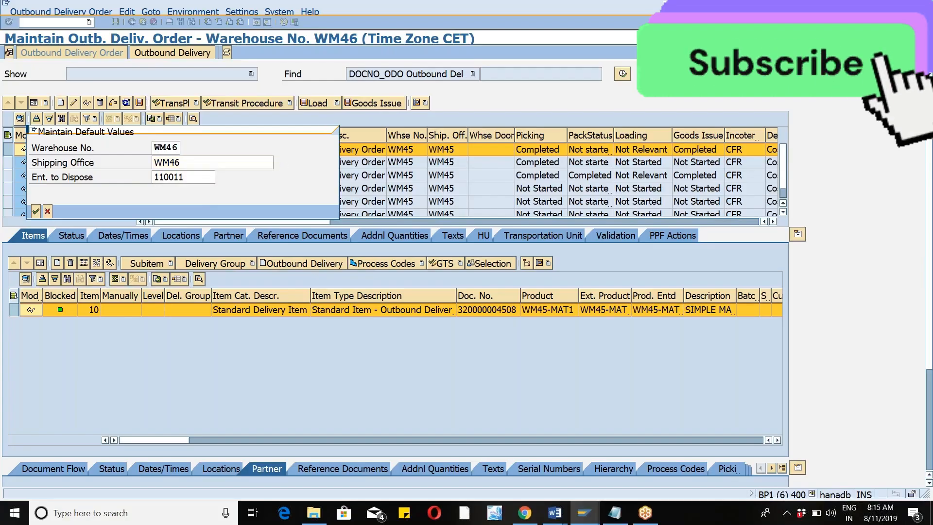
key("F4")
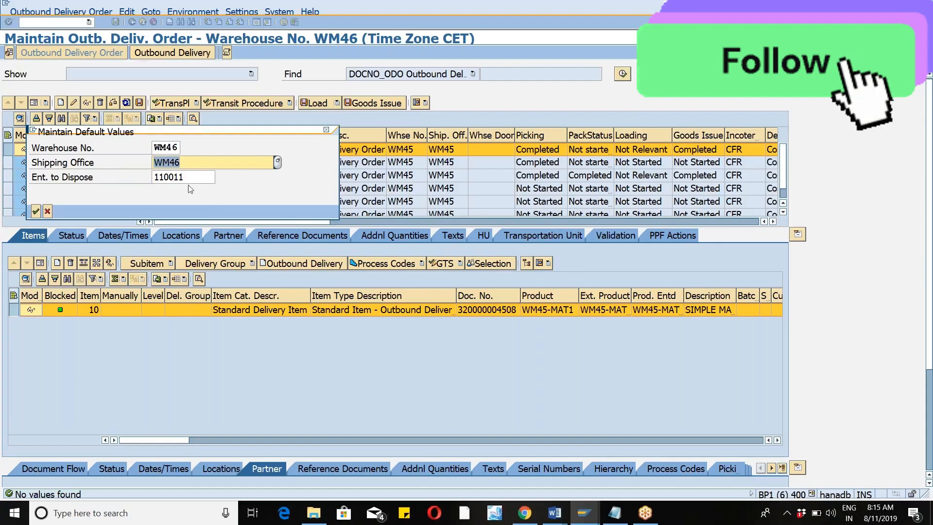
key("Tab")
key("Return")
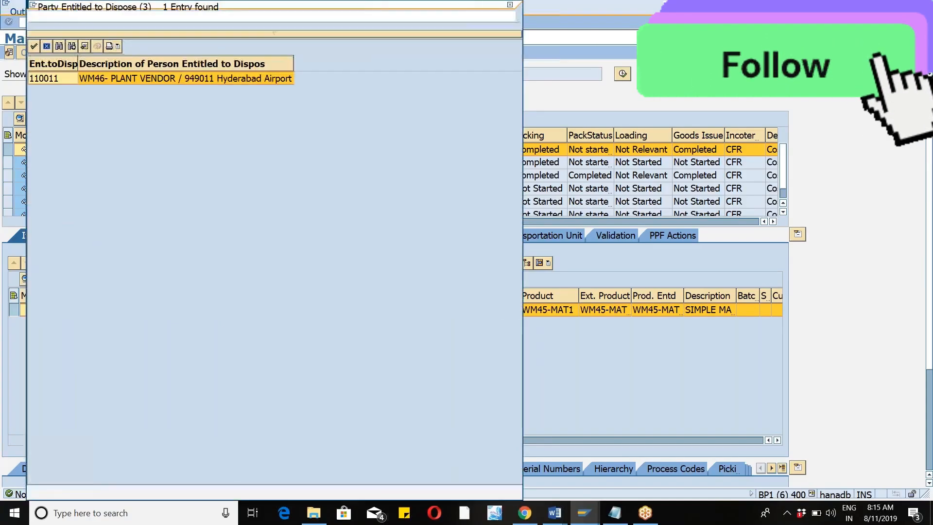
left_click(131, 84)
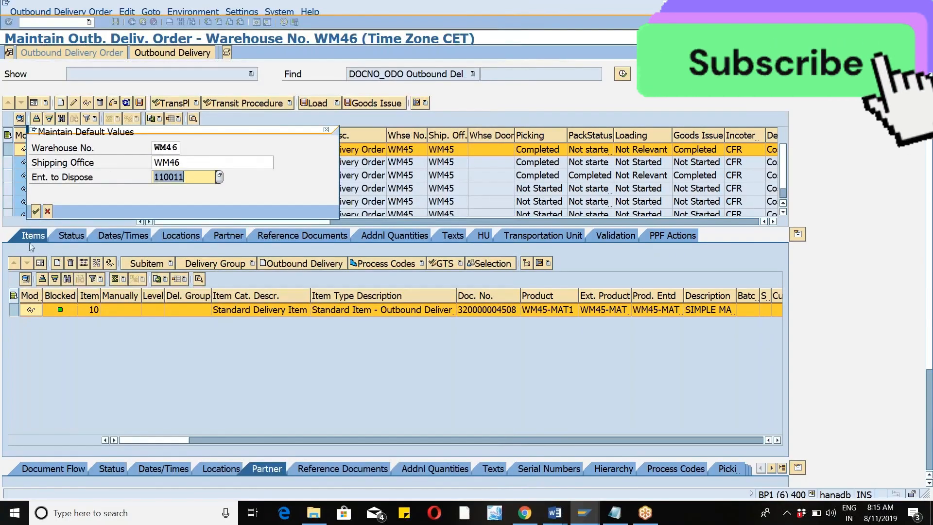
left_click(34, 215)
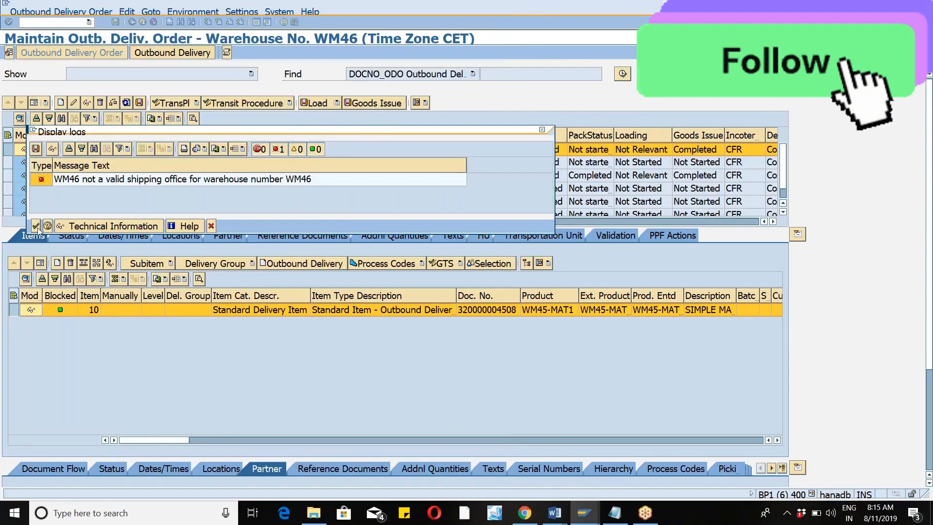
left_click(35, 226)
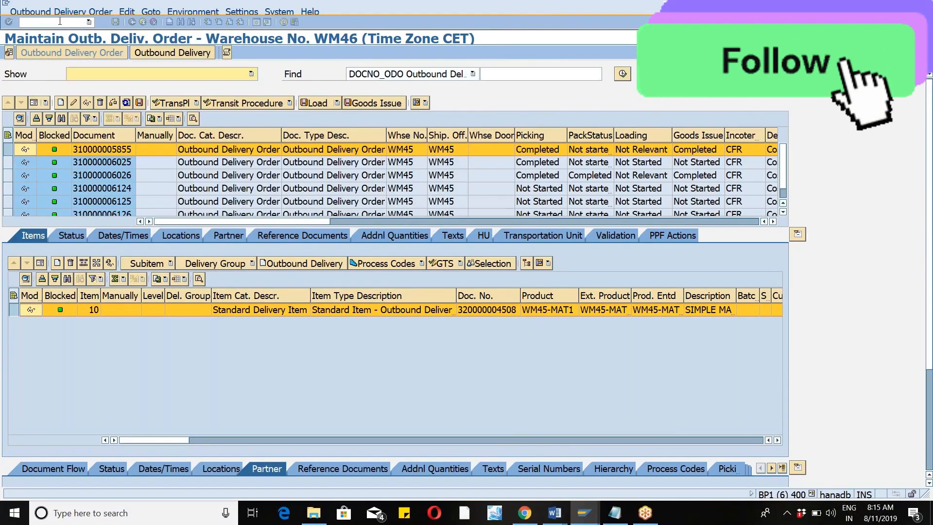
Run transaction /SCMB/SCUMAIN to open the supply chain unit maintenance in place of the delivery order screen.
type("/N/SC")
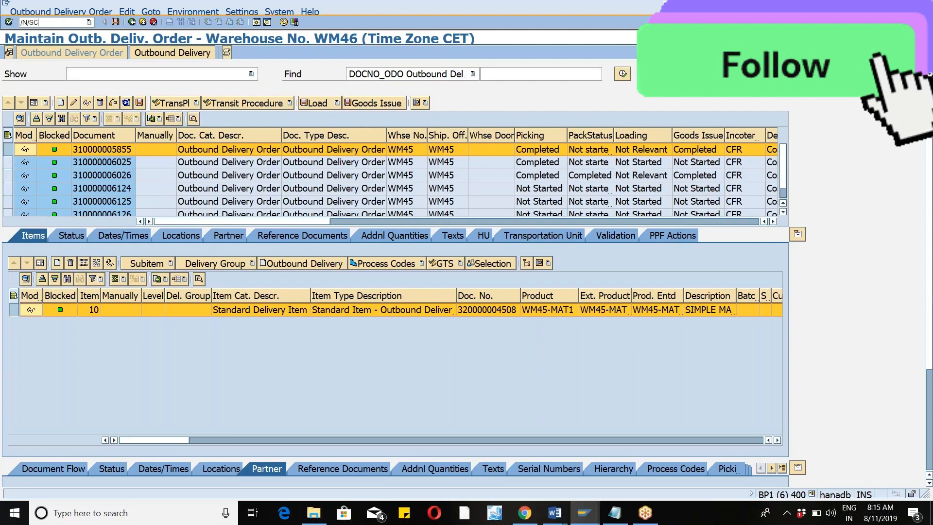
type("MB/SC")
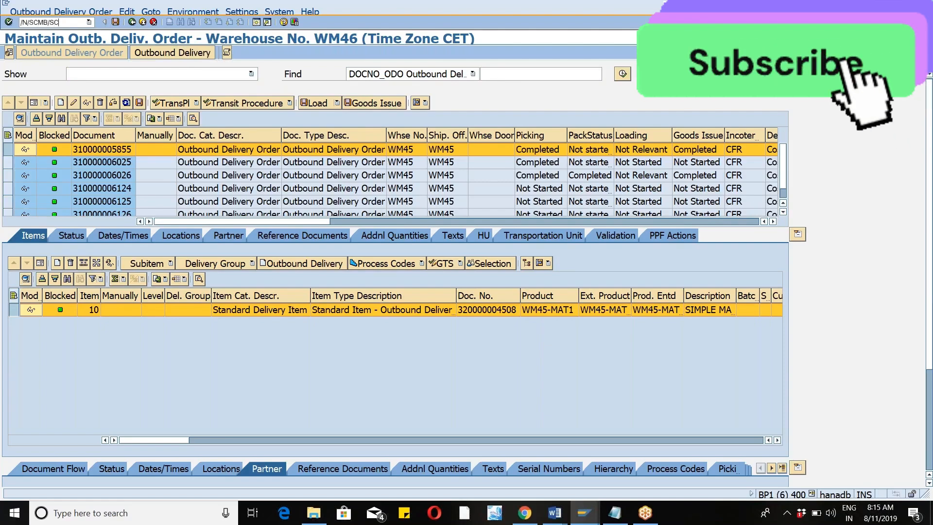
type("UMAIN")
key("Return")
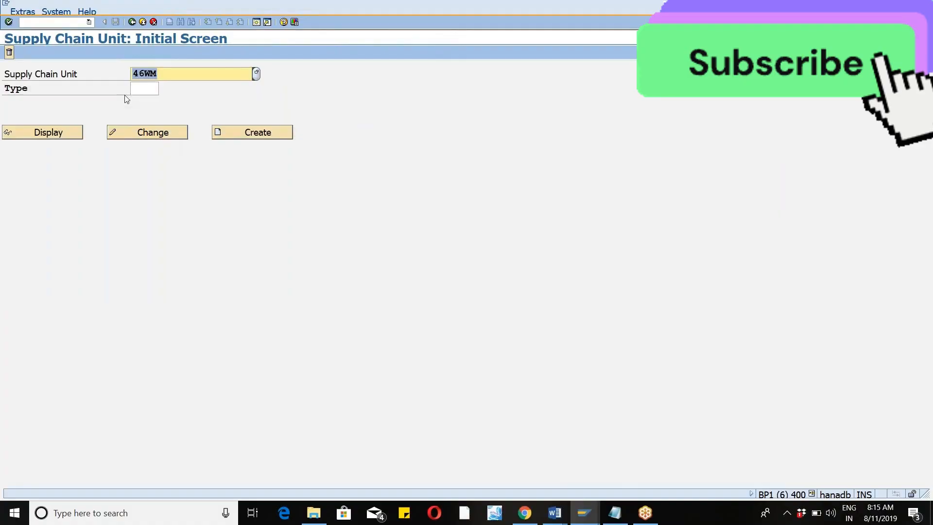
Open supply chain unit WM46 with type 1001 in change mode.
left_click(148, 88)
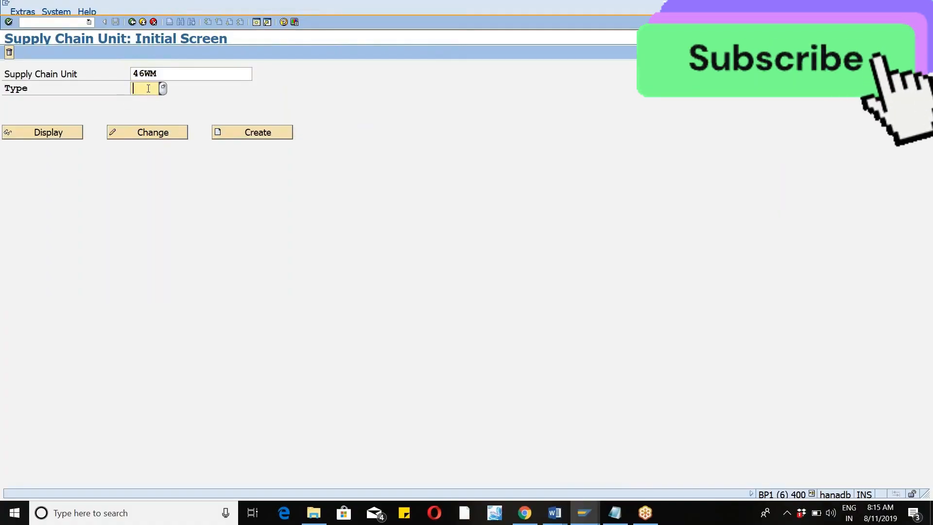
left_click(183, 68)
key("BackSpace")
key("BackSpace")
key("BackSpace")
key("BackSpace")
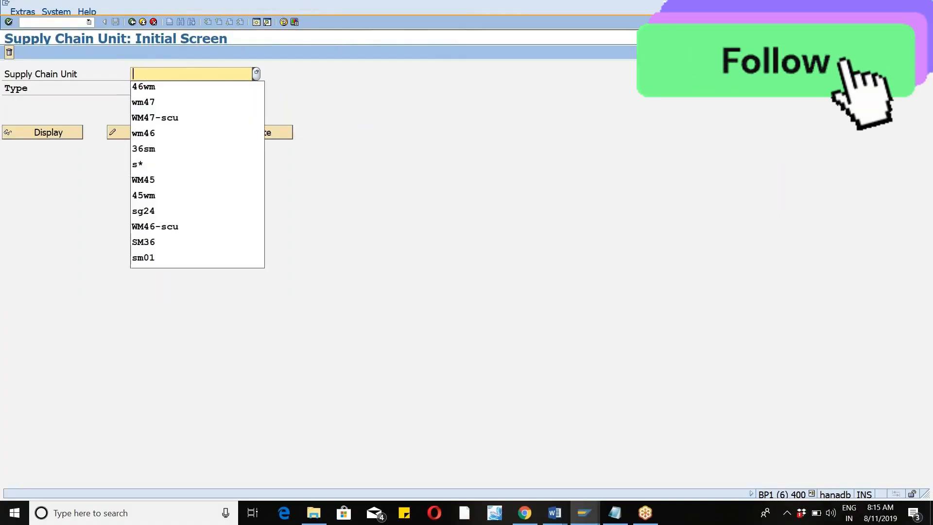
type("WM46")
key("Tab")
type("1001")
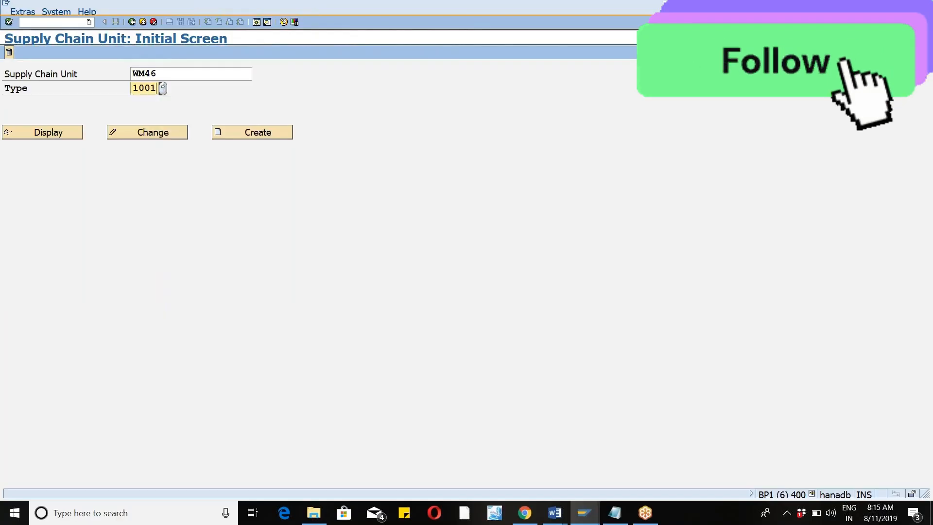
left_click(149, 136)
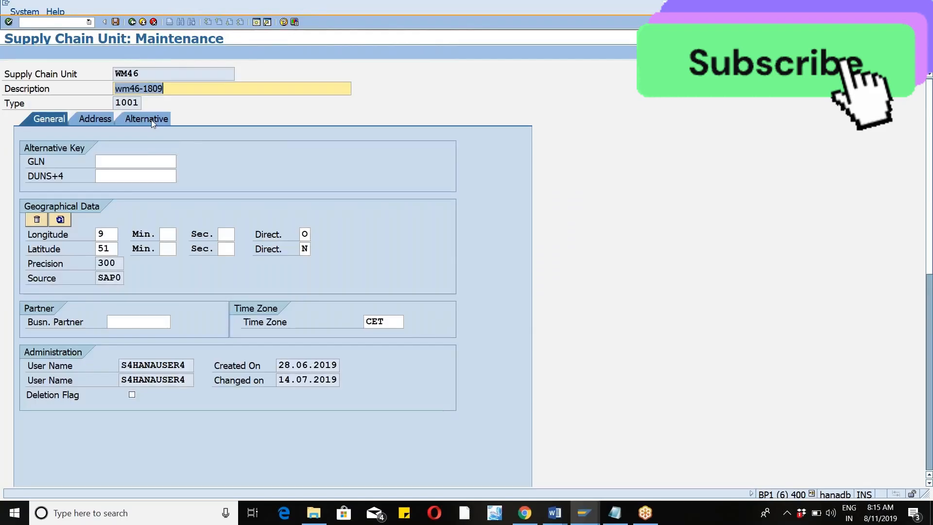
Add the business attribute SO (Shipping Office) to supply chain unit WM46's alternative attributes and save the unit.
left_click(151, 120)
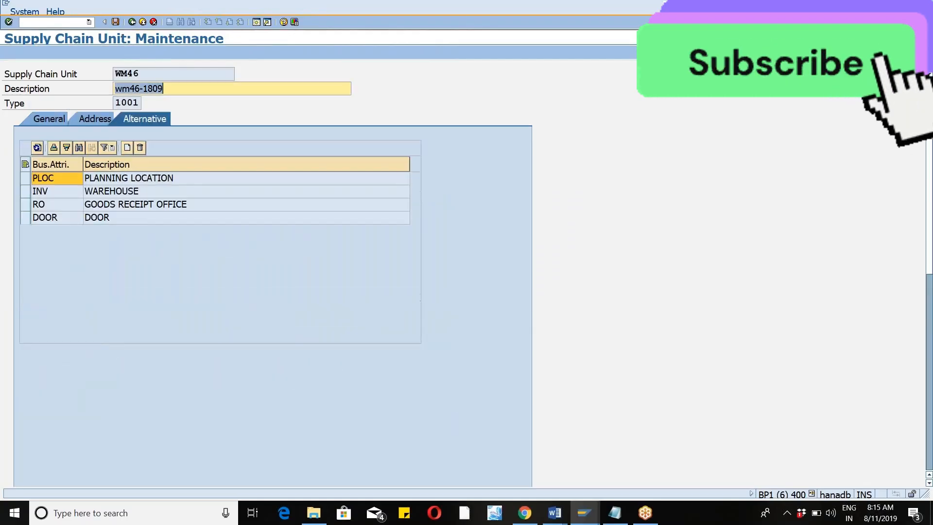
left_click(132, 148)
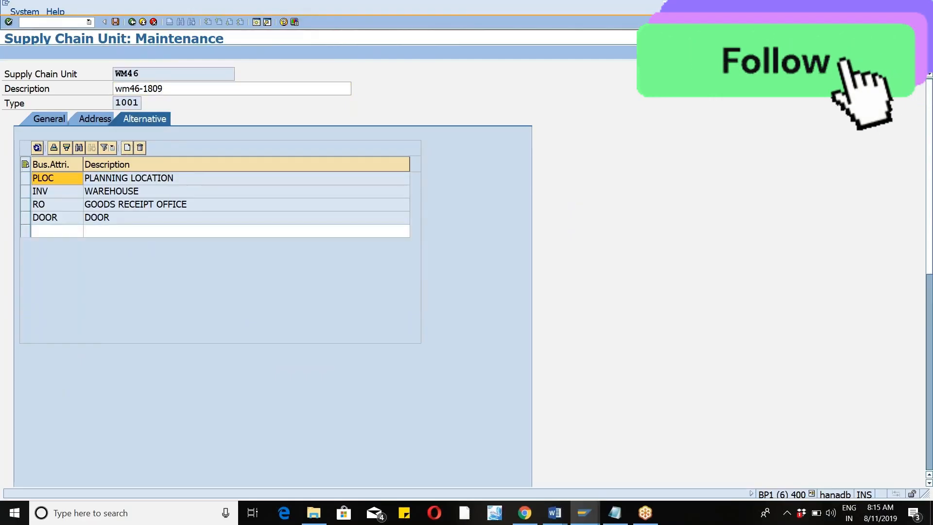
left_click(72, 233)
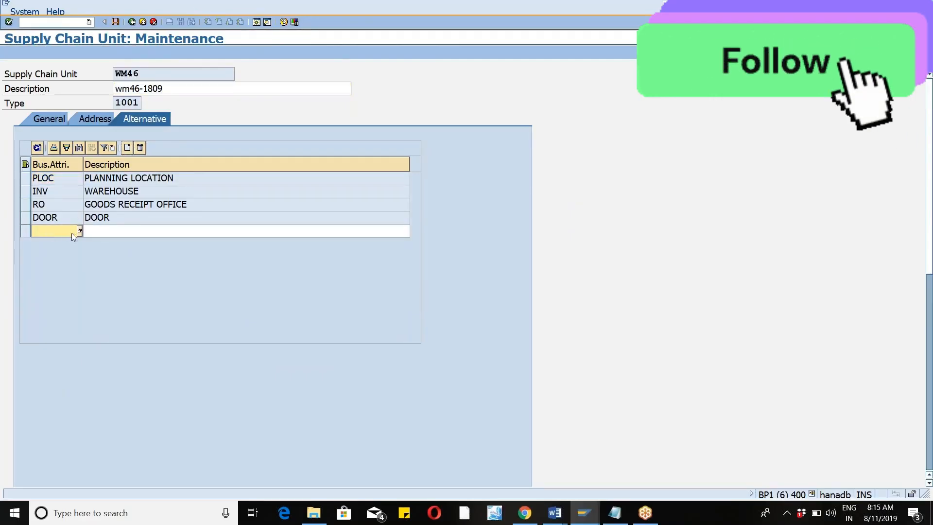
left_click(80, 232)
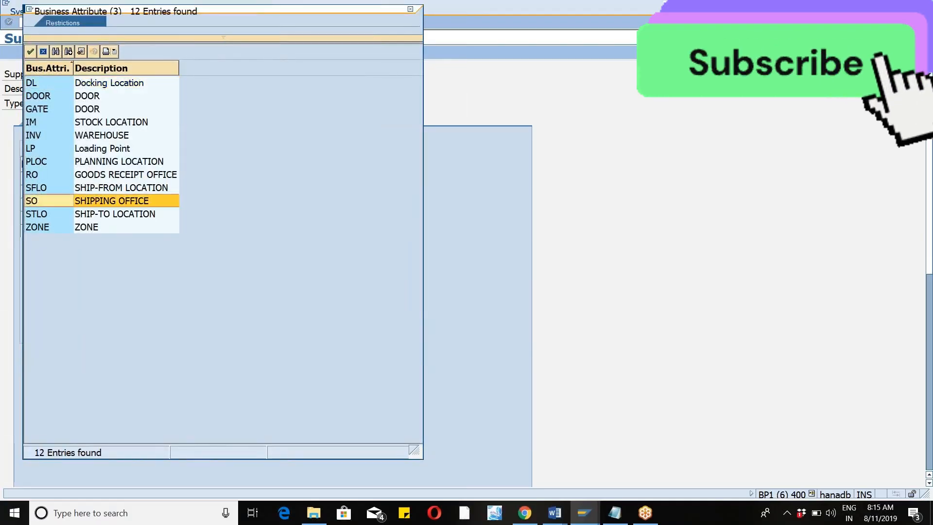
double_click(44, 201)
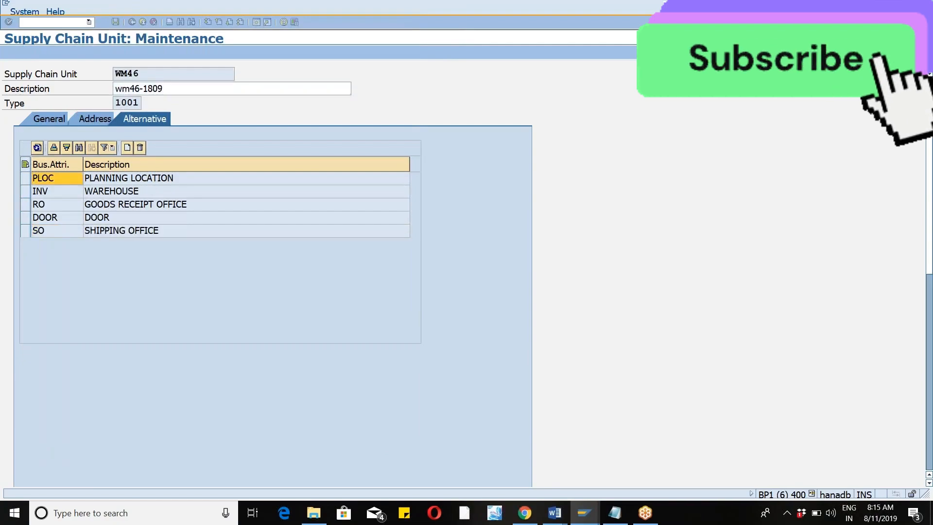
left_click(119, 24)
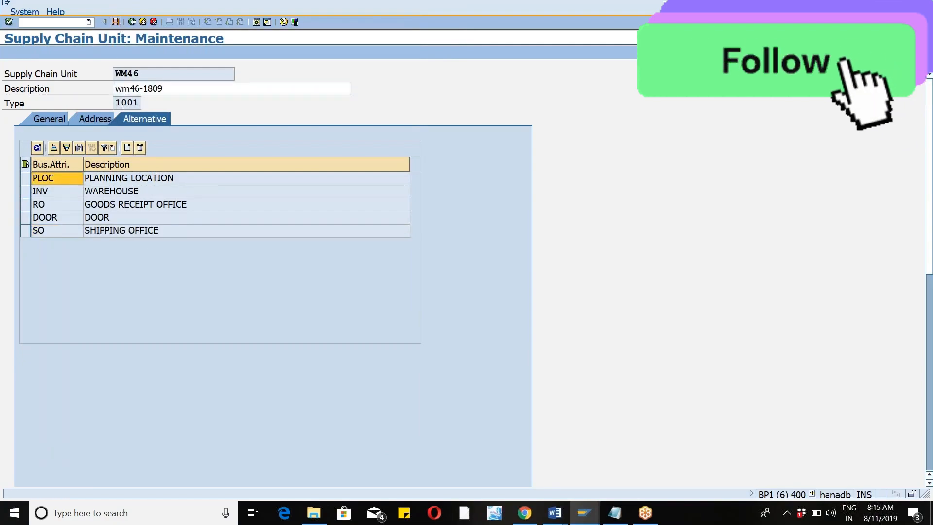
Run transaction /N/SCWM/PRDO for outbound delivery orders and select WM46 as the shipping office in the default values.
left_click(89, 22)
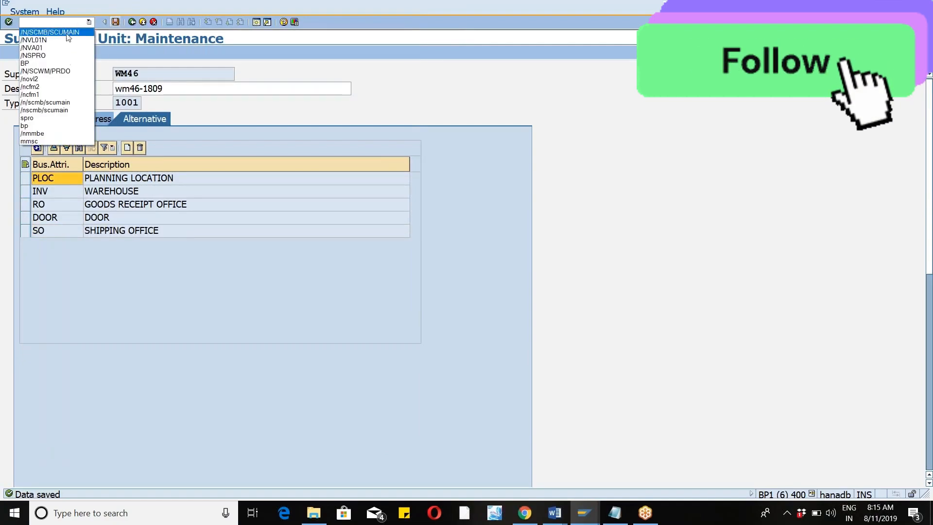
left_click(59, 71)
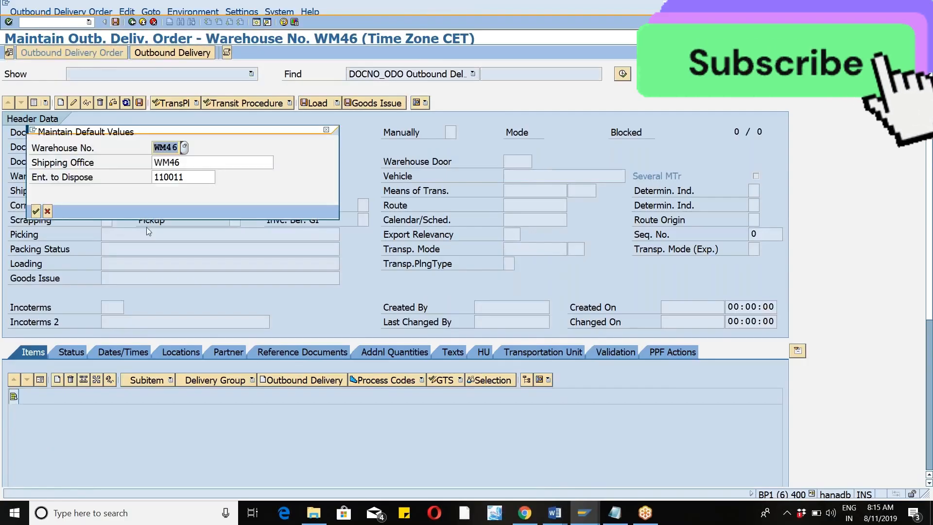
key("Tab")
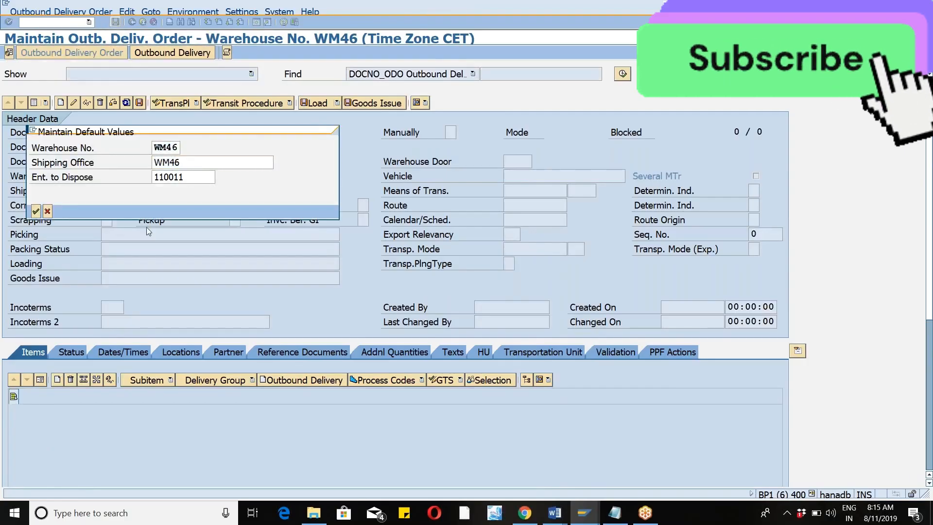
key("F4")
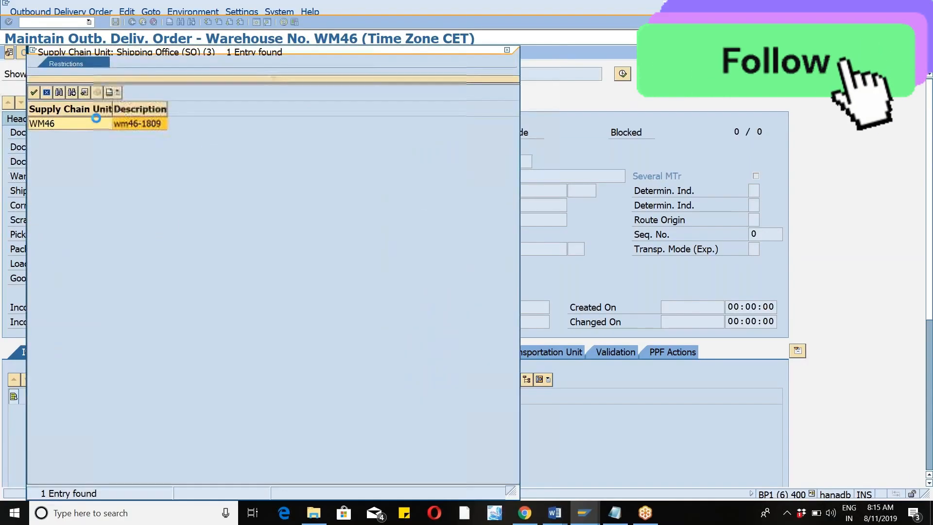
double_click(81, 131)
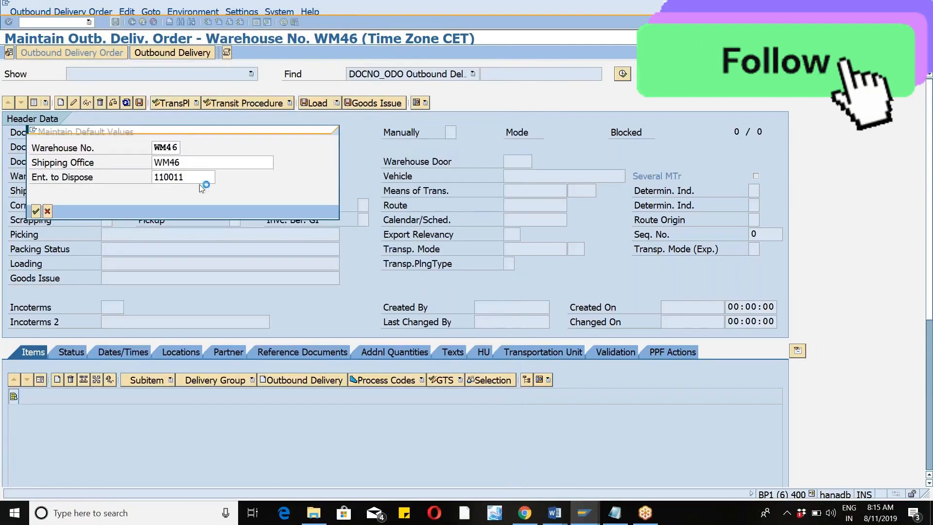
Apply the default values with the WM46 plant vendor as party entitled to dispose and search for outbound delivery orders without criteria.
key("Tab")
key("Return")
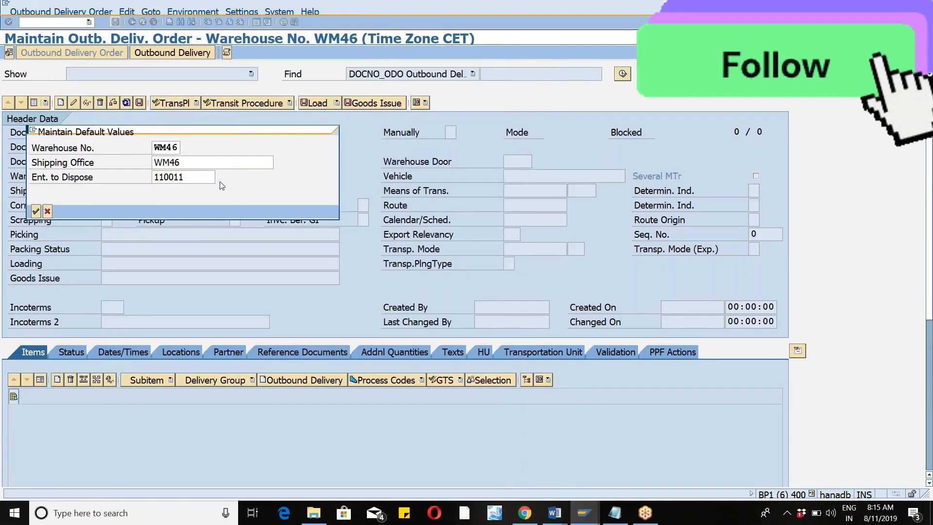
key("F4")
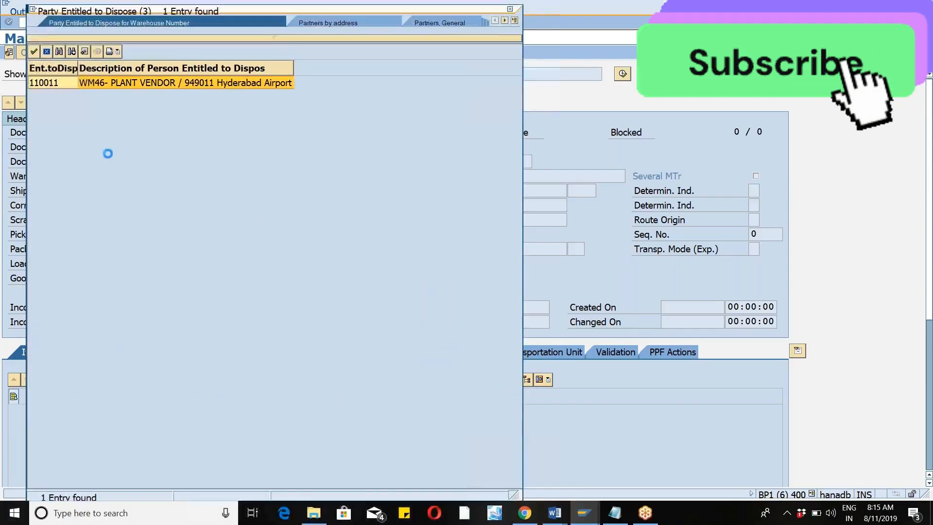
key("Return")
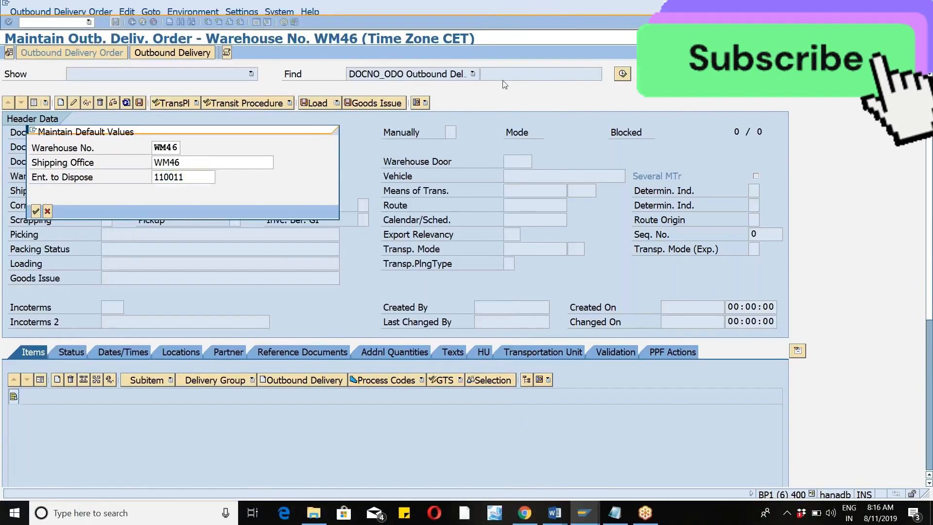
left_click(36, 211)
left_click(622, 78)
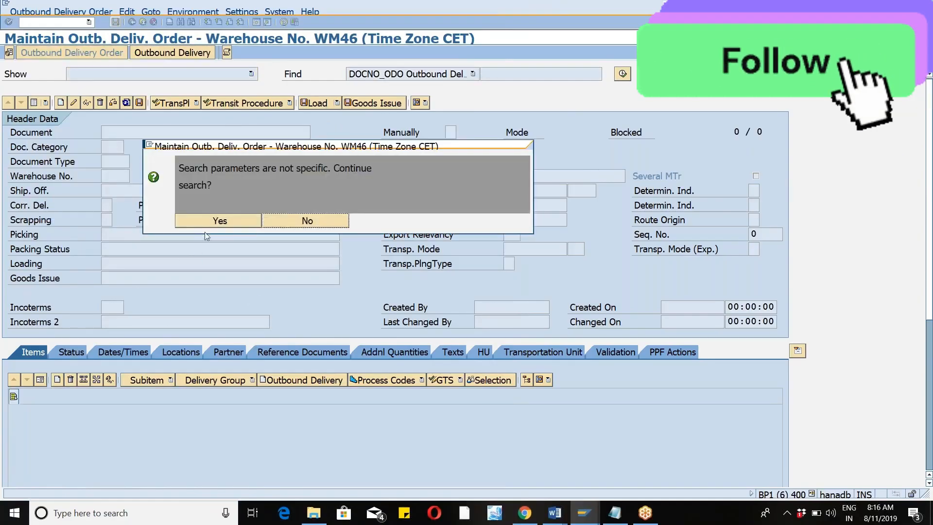
left_click(208, 222)
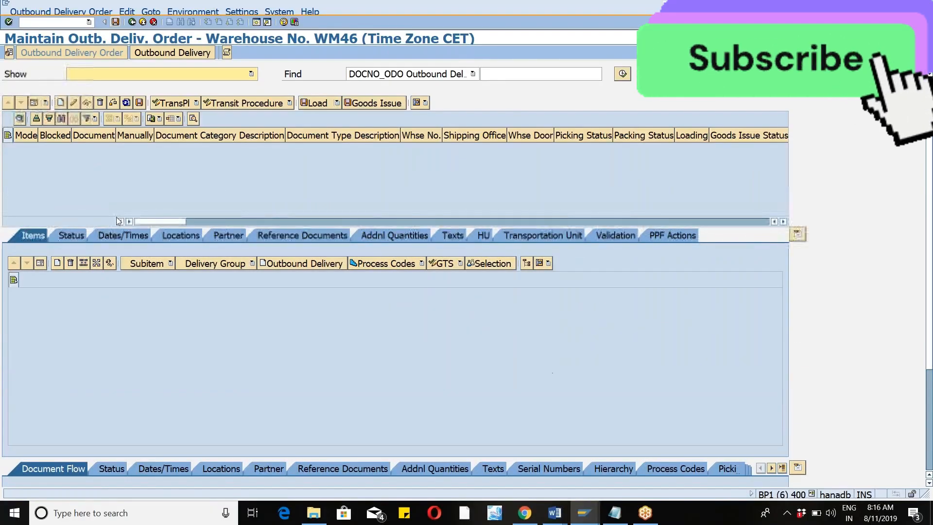
Run transaction /NSMQ2 and list all inbound queues of client 400.
left_click(44, 22)
type("/N")
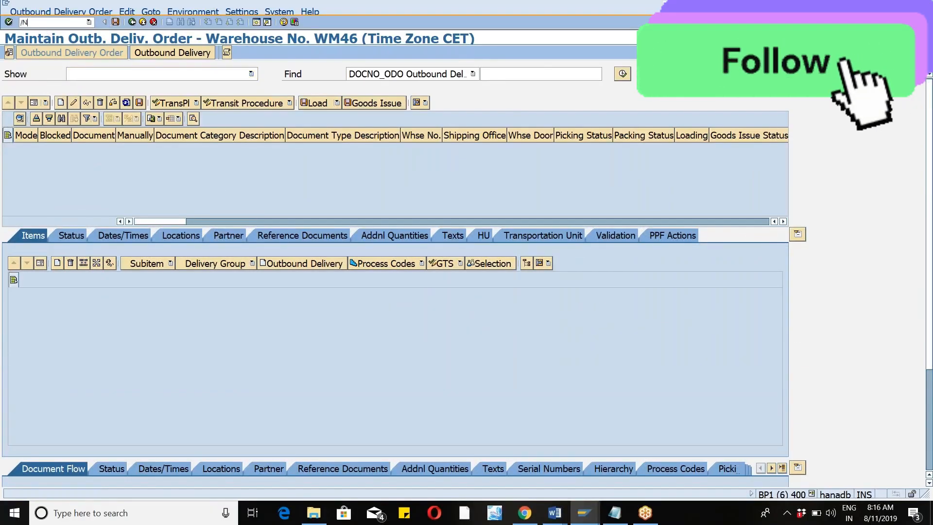
type("SMQ2")
key("Return")
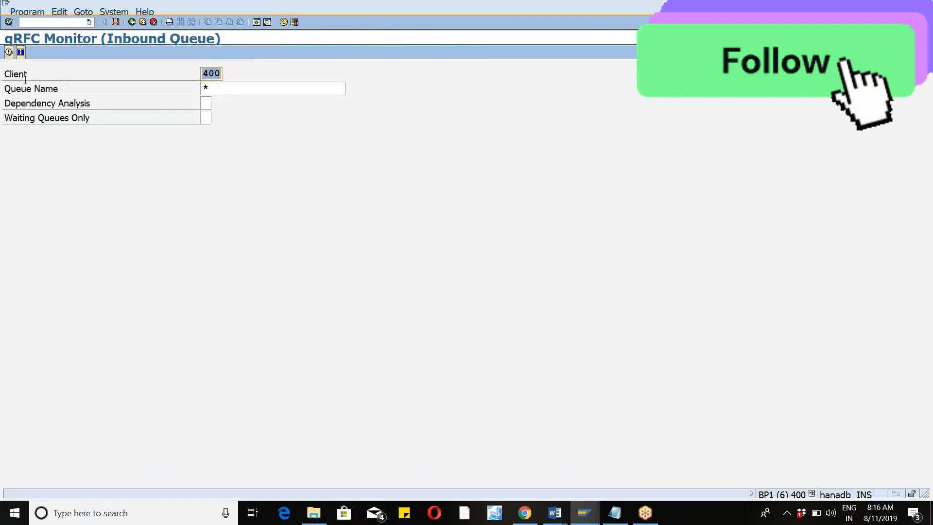
left_click(10, 51)
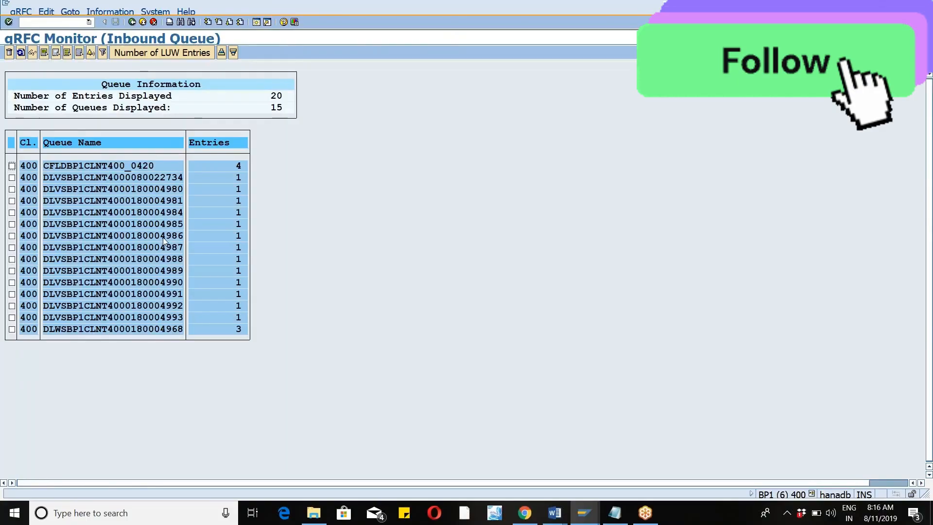
Open the inbound queue of the new outbound delivery and read its status error text.
double_click(157, 177)
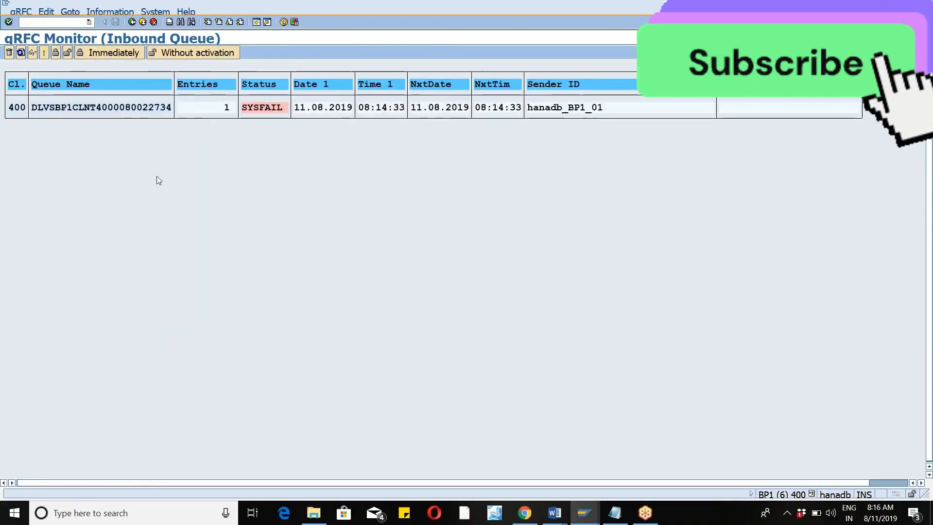
double_click(271, 108)
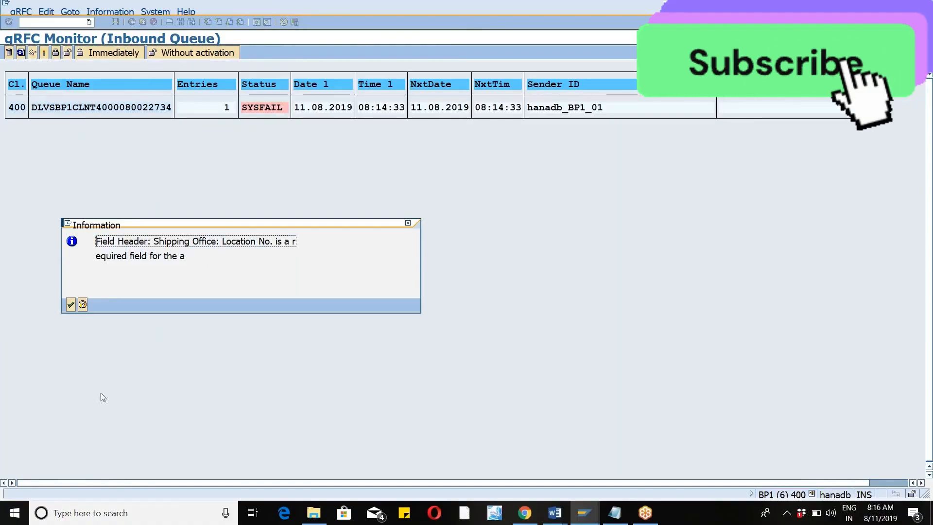
left_click(70, 304)
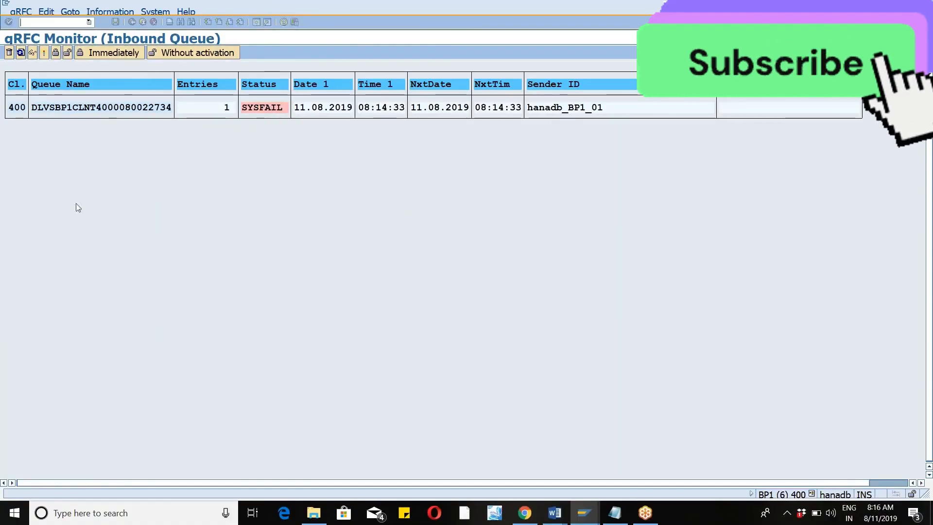
Activate the new outbound delivery's failed inbound queue and refresh the monitor until the queue is processed.
left_click(44, 52)
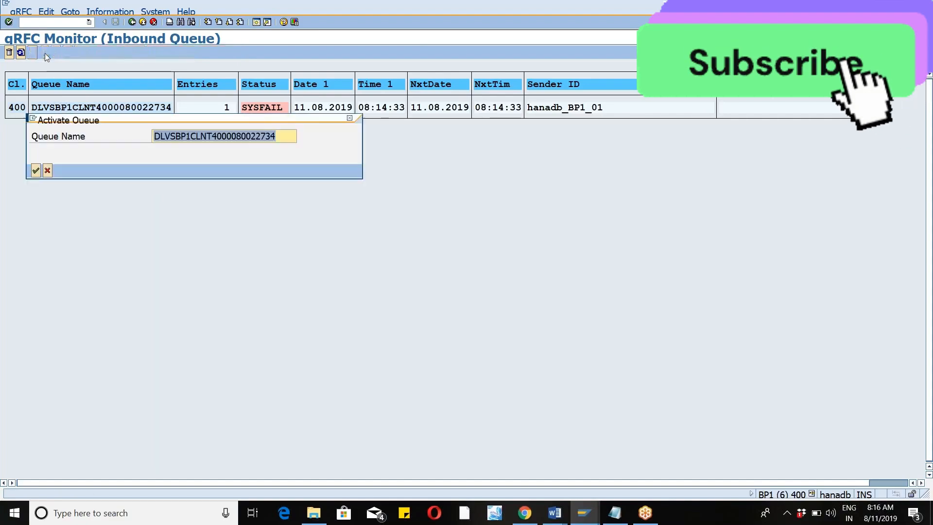
left_click(34, 171)
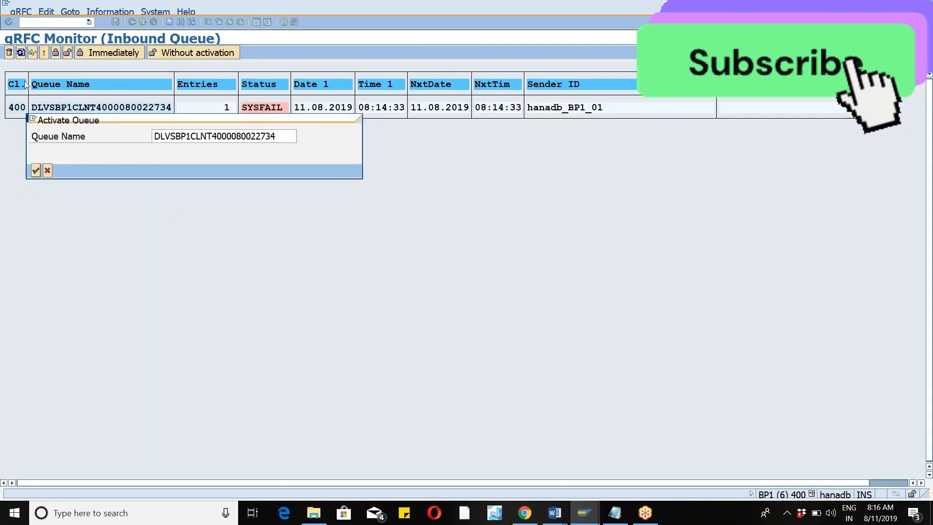
left_click(21, 53)
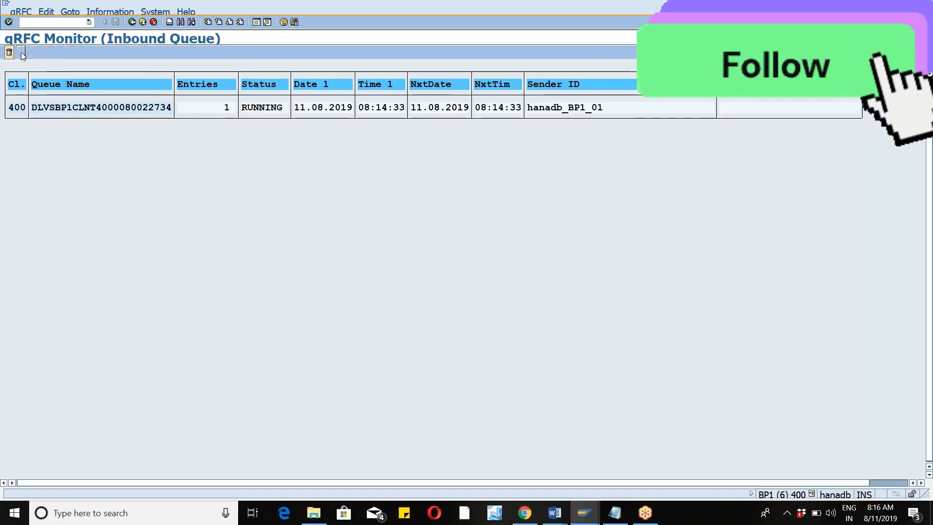
left_click(21, 56)
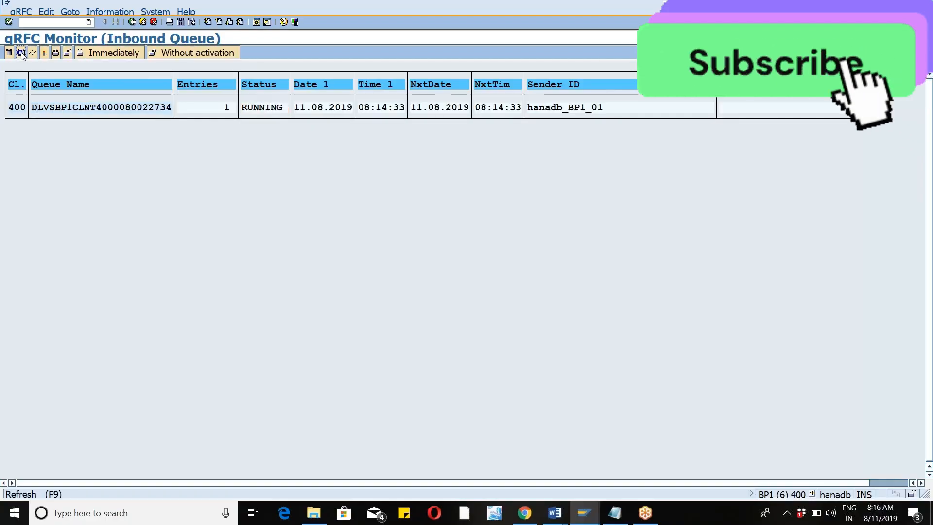
left_click(21, 54)
left_click(21, 54)
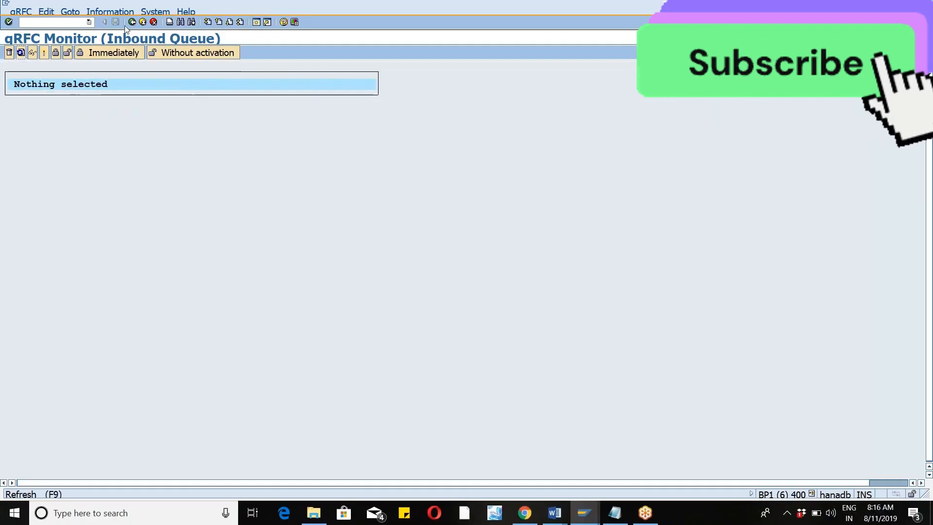
Exit the inbound queue monitor, close its session and return to the Create Outbound Delivery session.
left_click(142, 23)
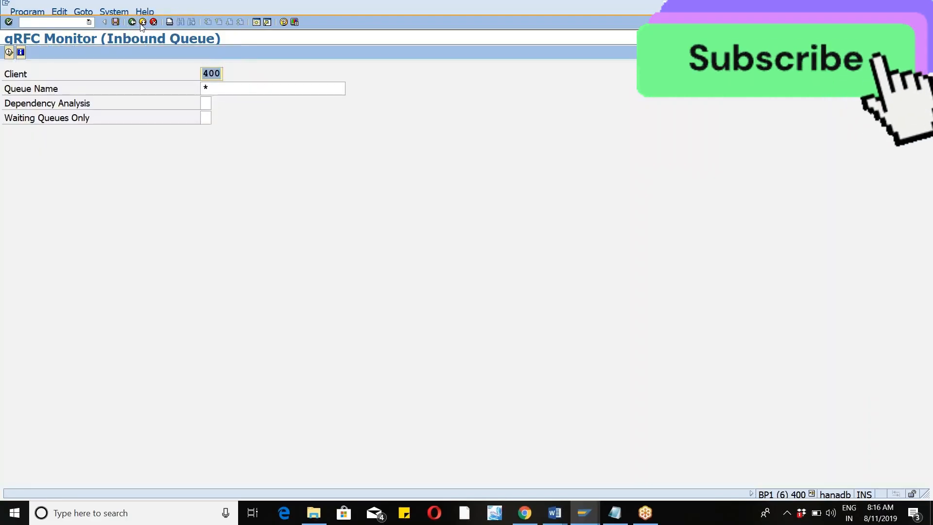
left_click(142, 23)
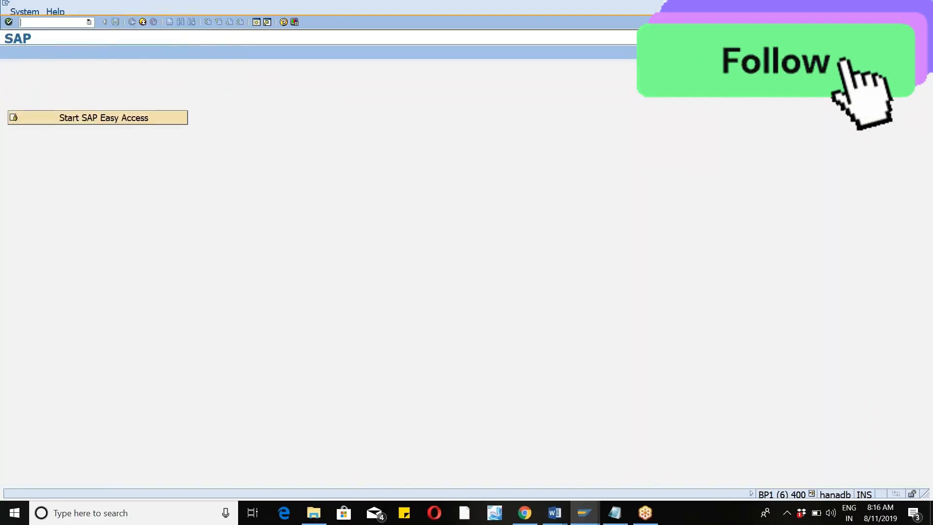
left_click(142, 23)
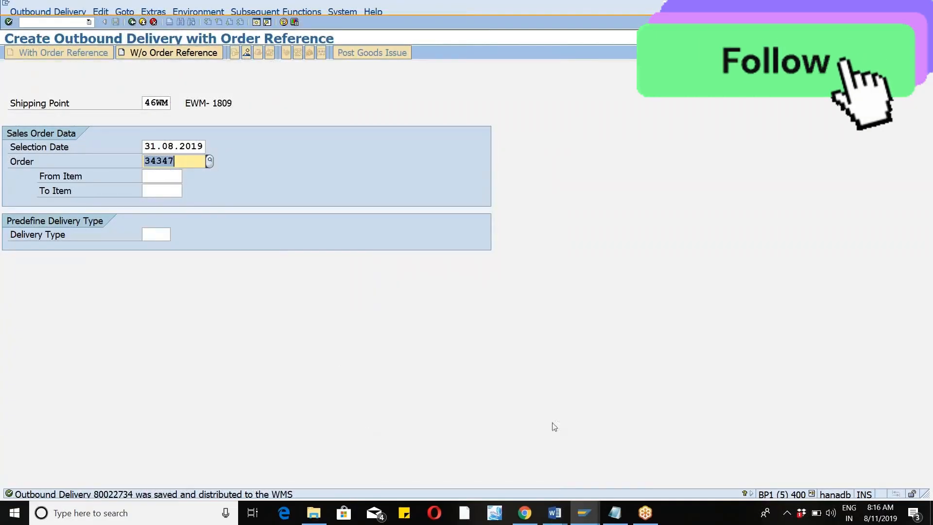
left_click(584, 512)
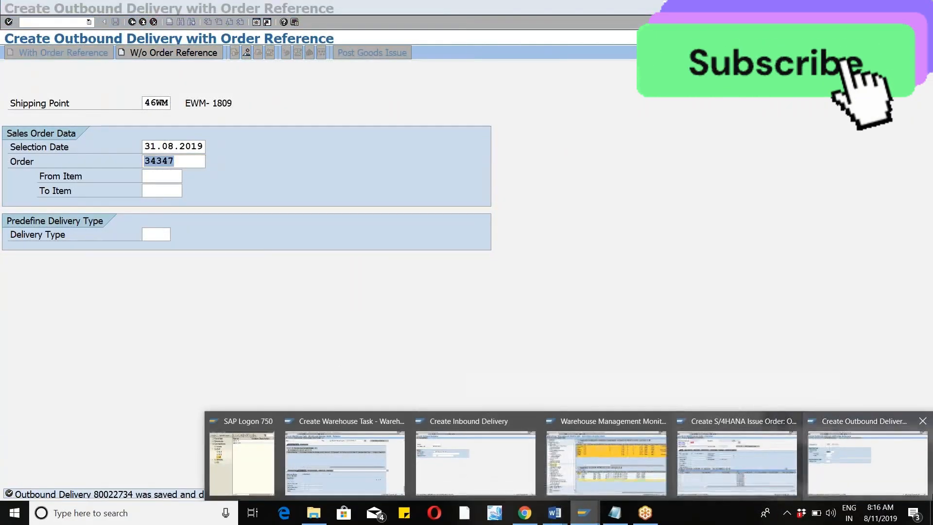
left_click(880, 482)
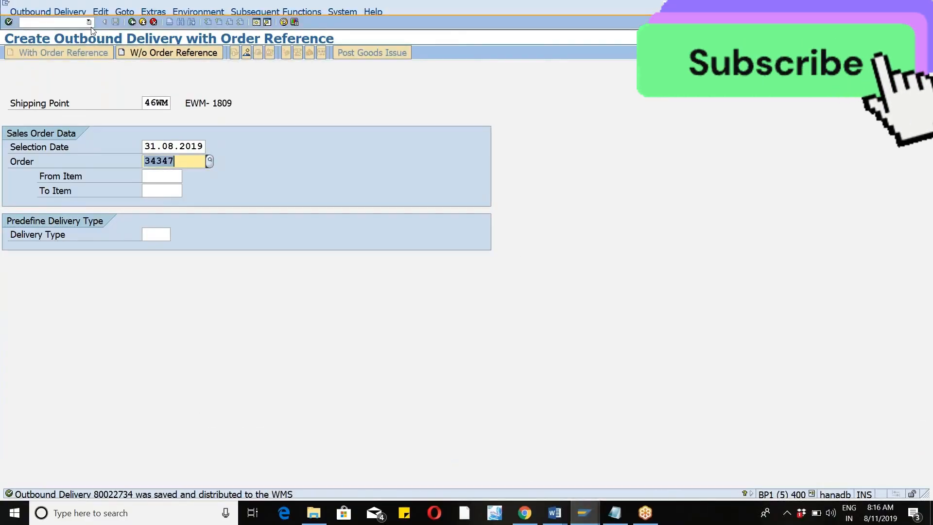
Run transaction /SCWM/PRDO, search for outbound delivery orders without criteria and show the result as a list.
left_click(89, 22)
left_click(56, 42)
key("Return")
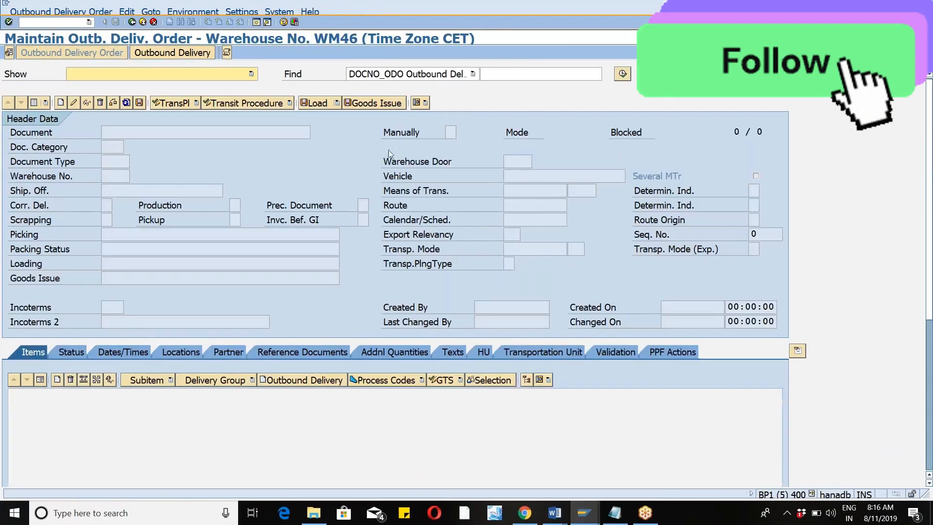
left_click(627, 74)
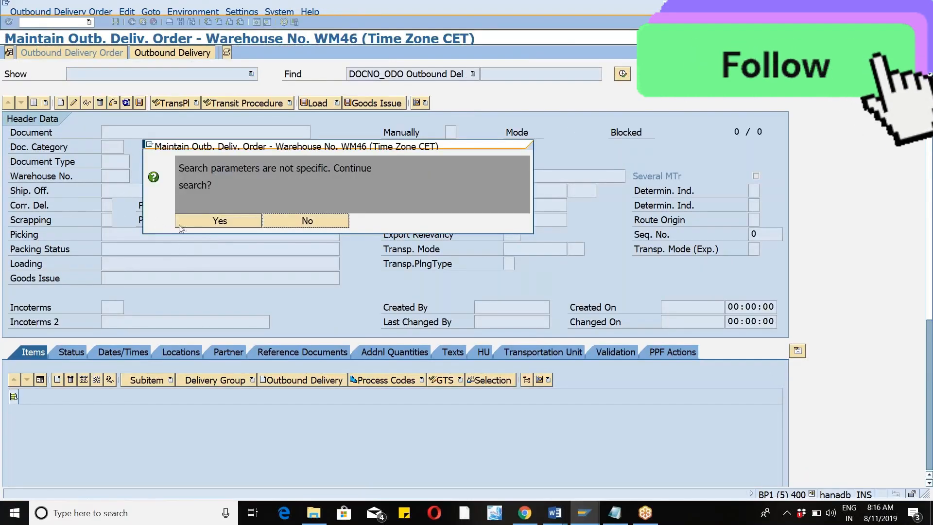
key("Return")
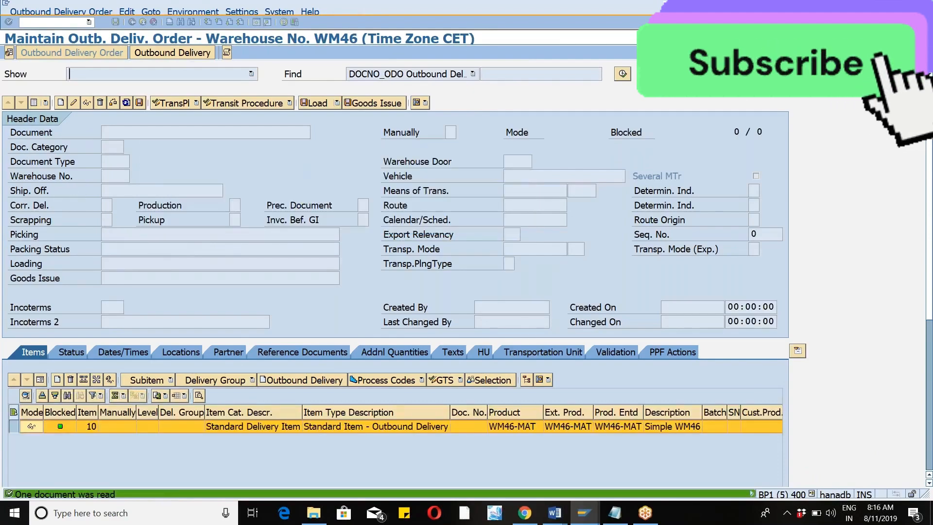
left_click(34, 104)
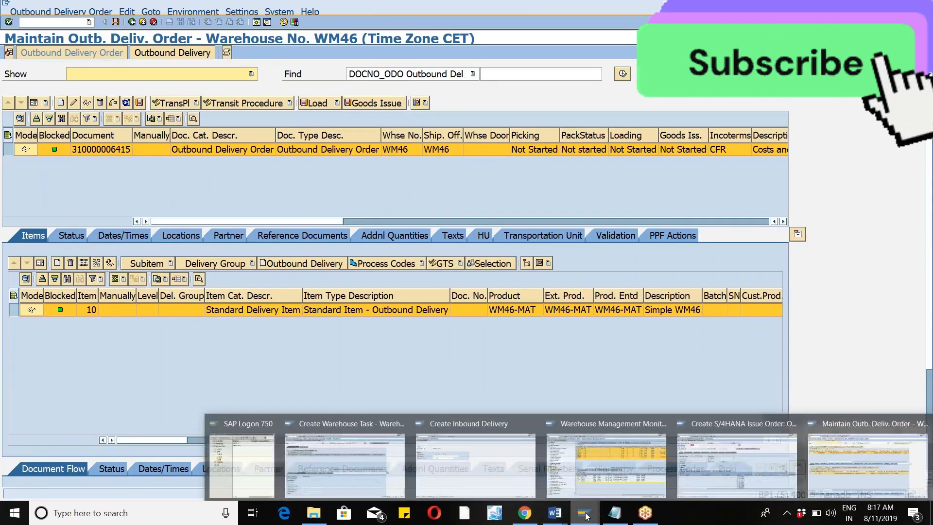
left_click(562, 401)
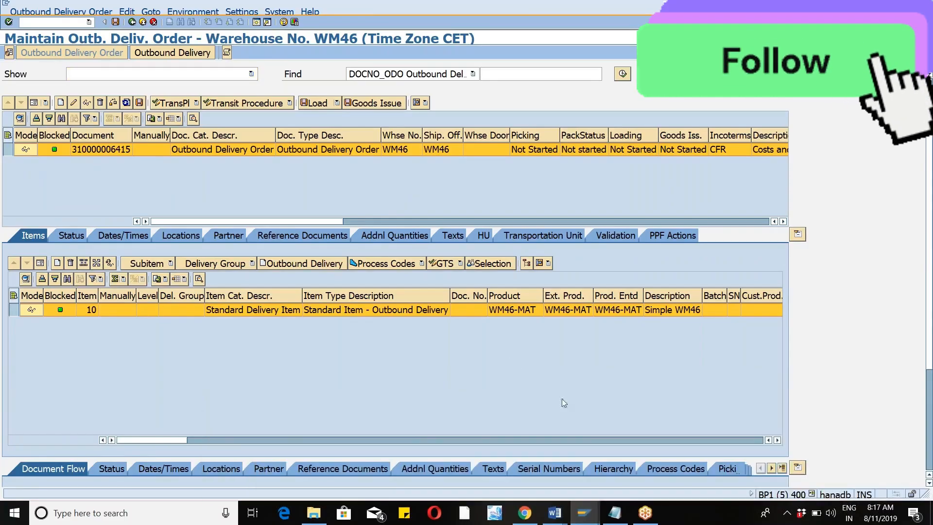
Switch to the Notepad notes, add "----" after Customer on the bp line, and return to the outbound delivery order.
left_click(614, 512)
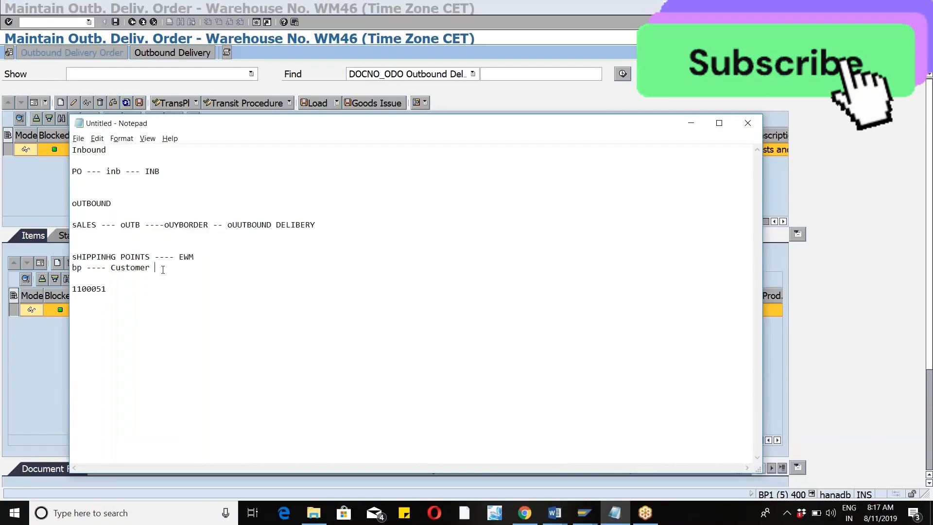
type("----")
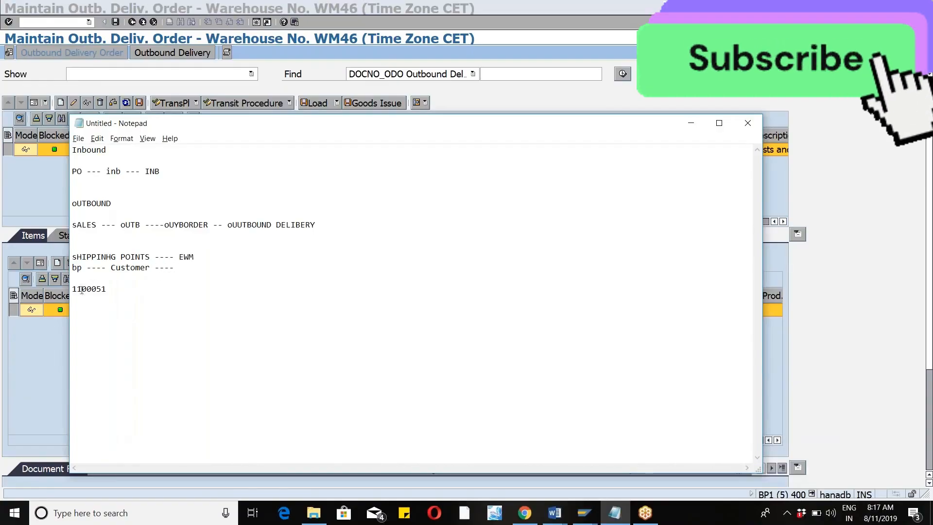
left_click_drag(73, 289, 120, 289)
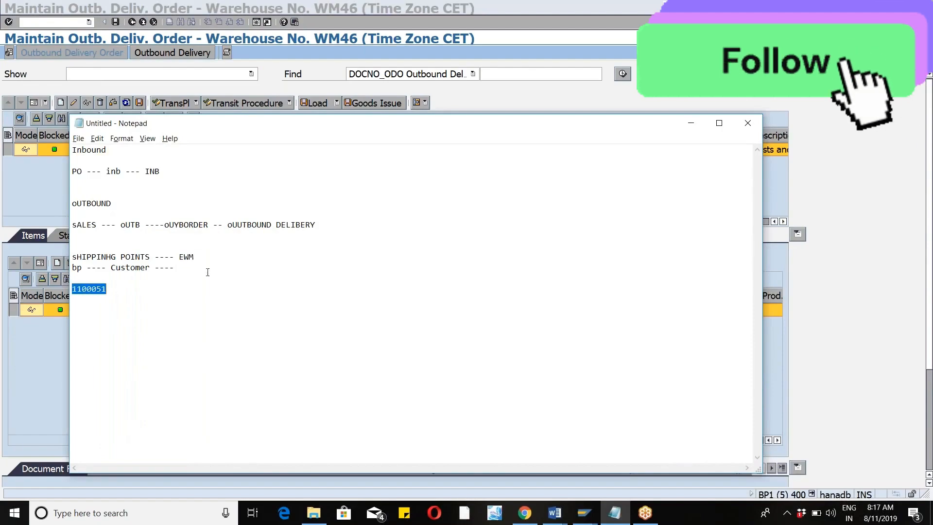
left_click(193, 269)
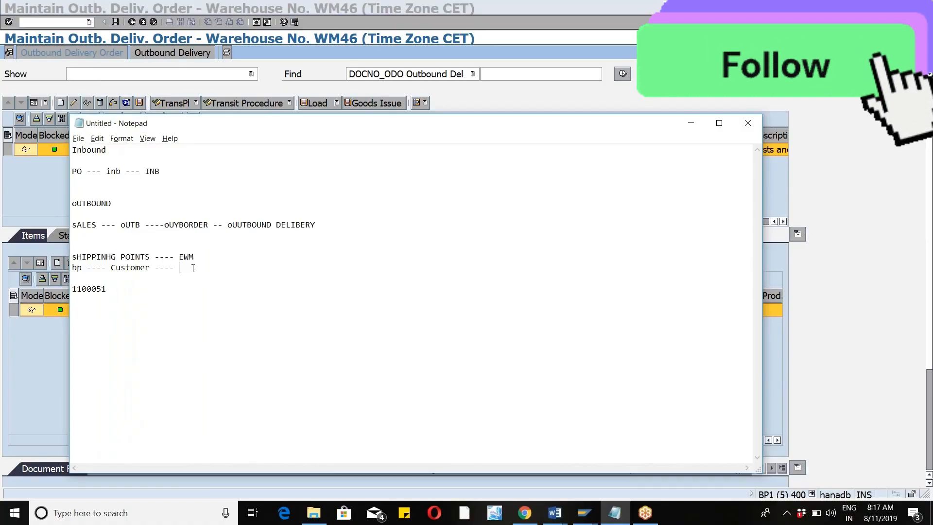
key("alt+Tab")
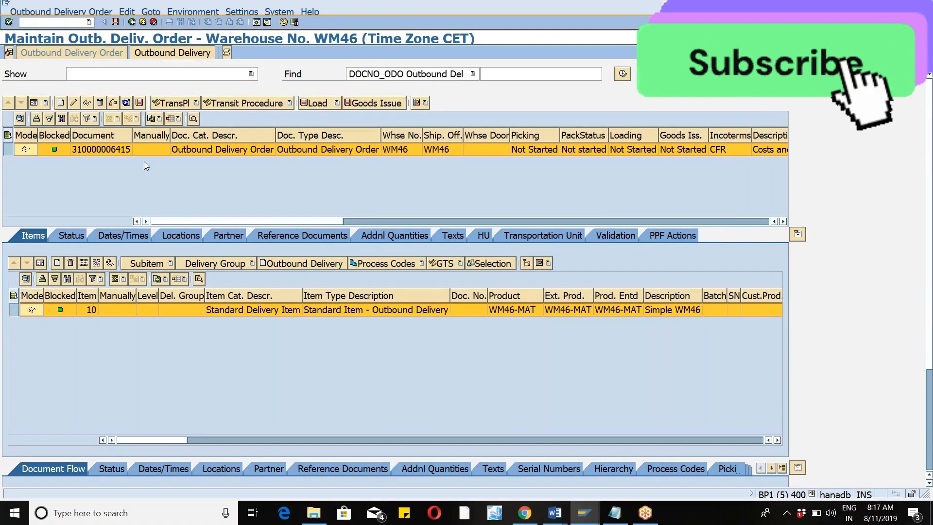
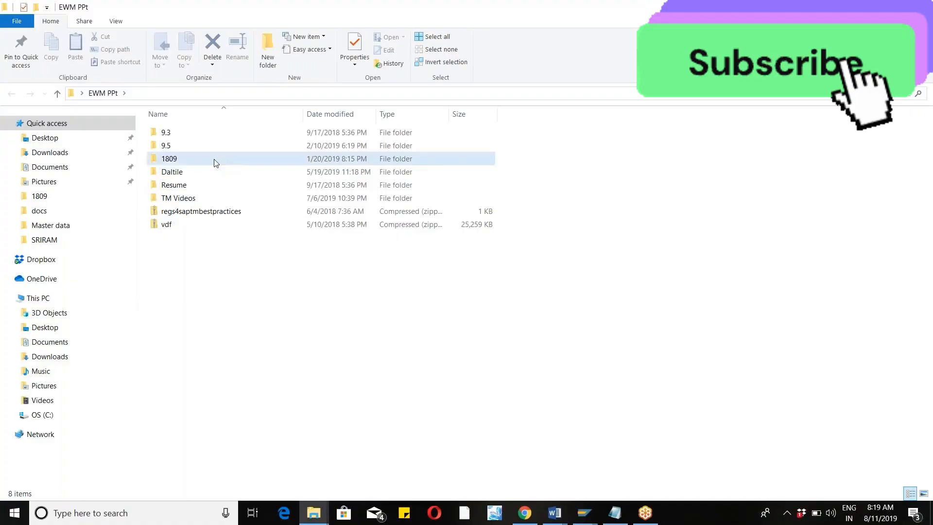
Open the SAP EWM PPT_1809 presentation from the 1809 folder in PowerPoint and examine slide 64 on complex warehouse movements.
double_click(215, 160)
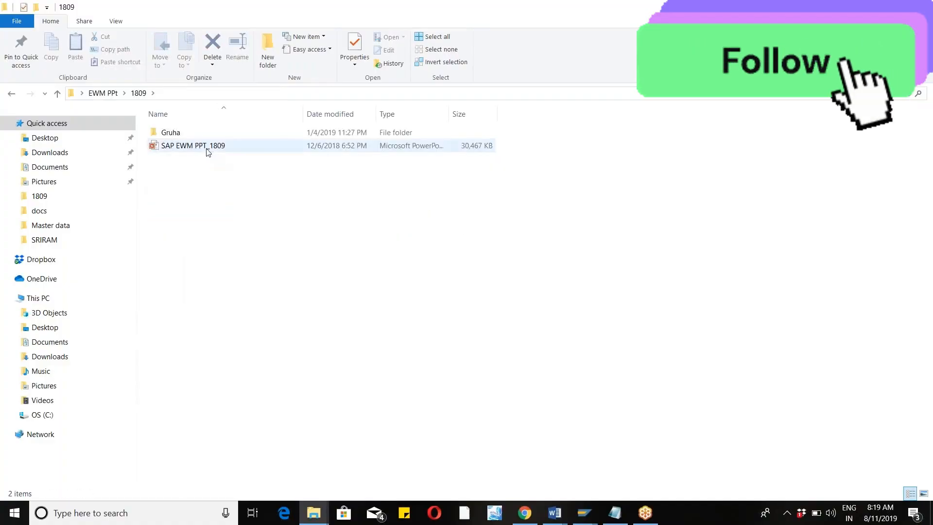
double_click(208, 147)
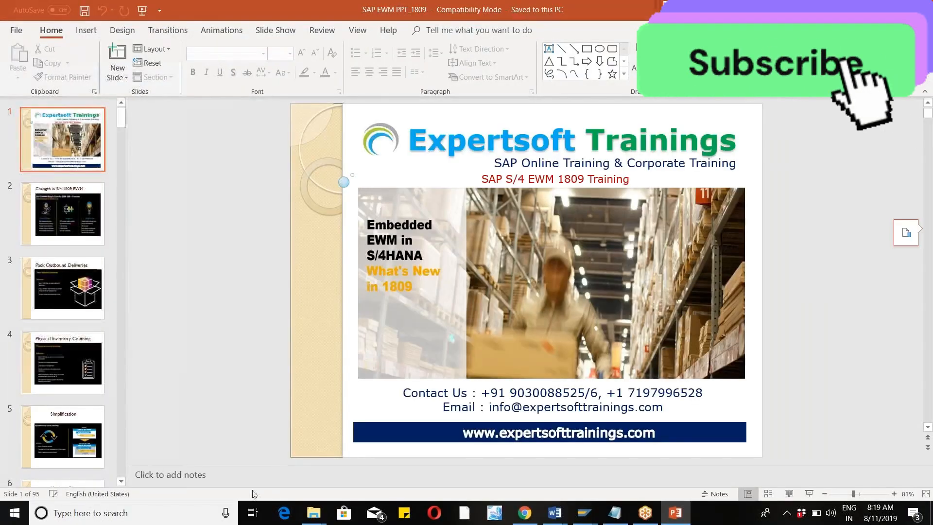
left_click_drag(121, 118, 119, 361)
left_click(74, 221)
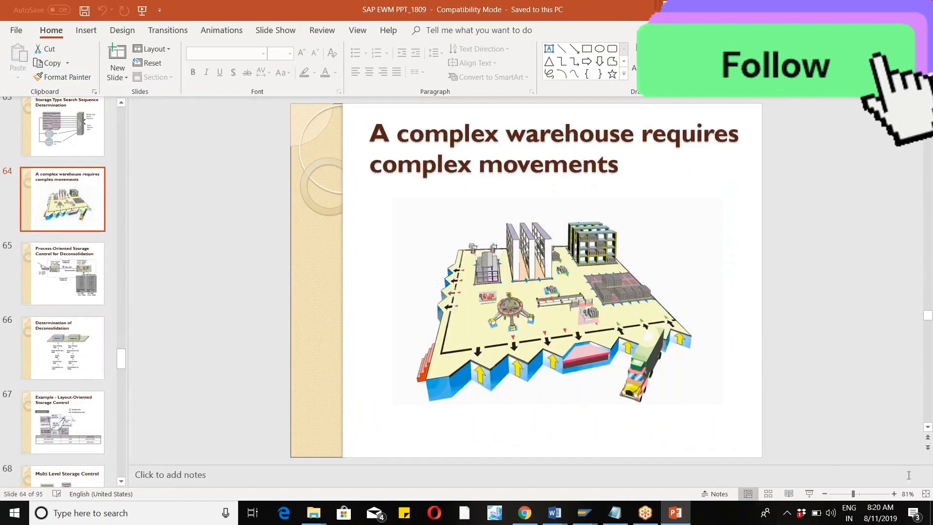
left_click(895, 494)
left_click(895, 495)
left_click(909, 494)
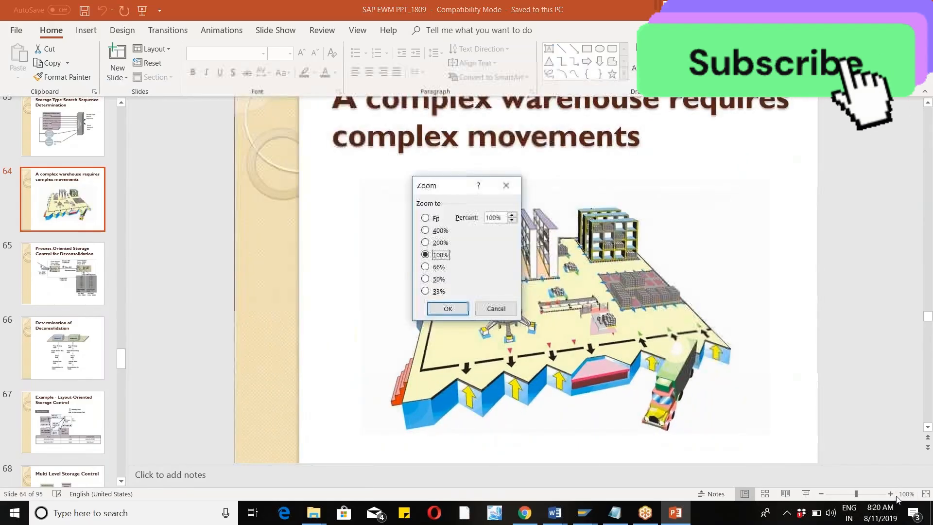
left_click(448, 309)
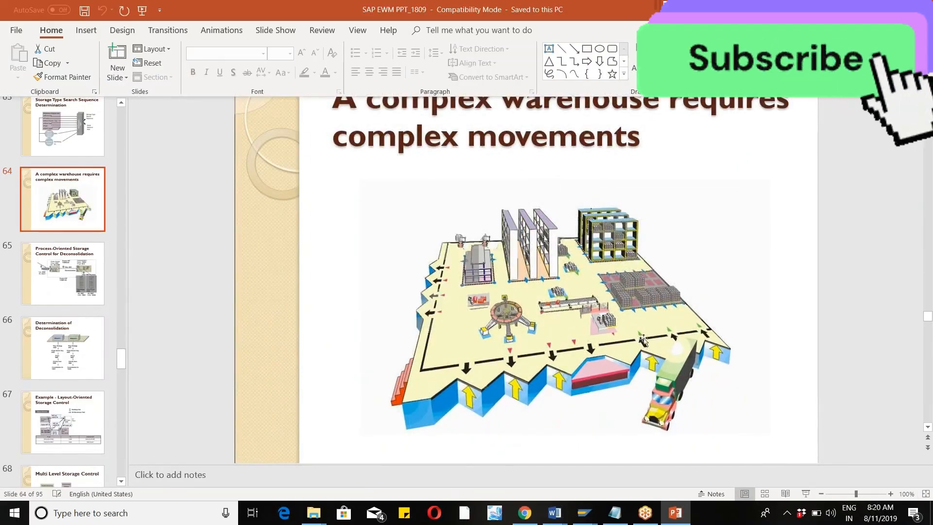
left_click(891, 494)
left_click(890, 494)
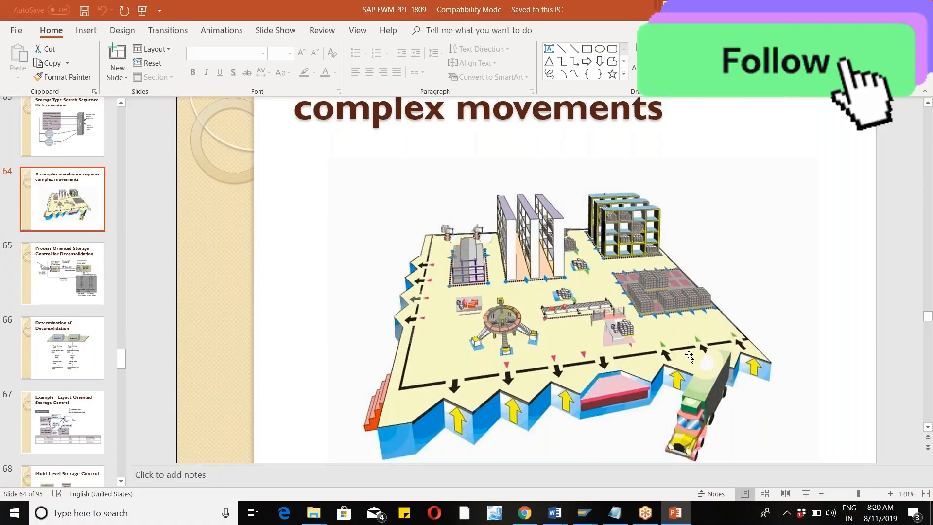
Return to the SAP outbound delivery order session and run transaction /SCWM/LS01 in a new session.
key("alt+Tab")
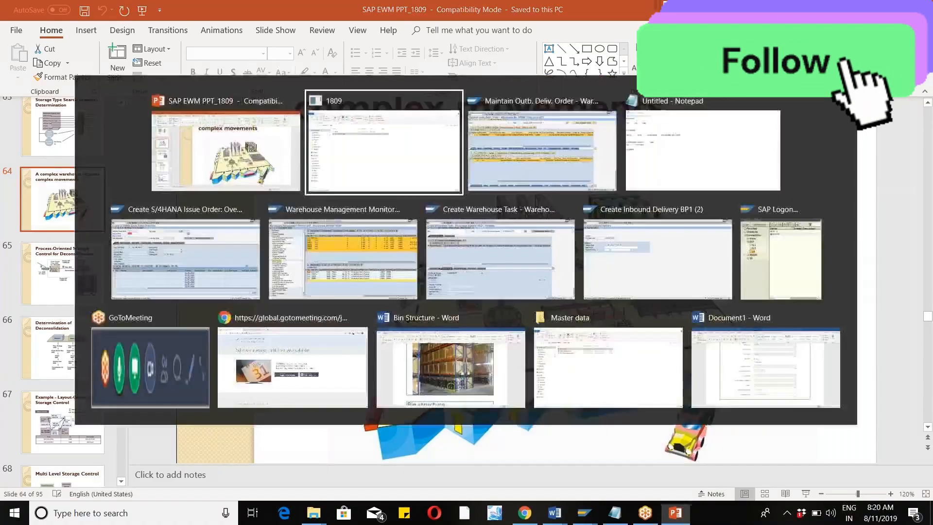
key("super+d")
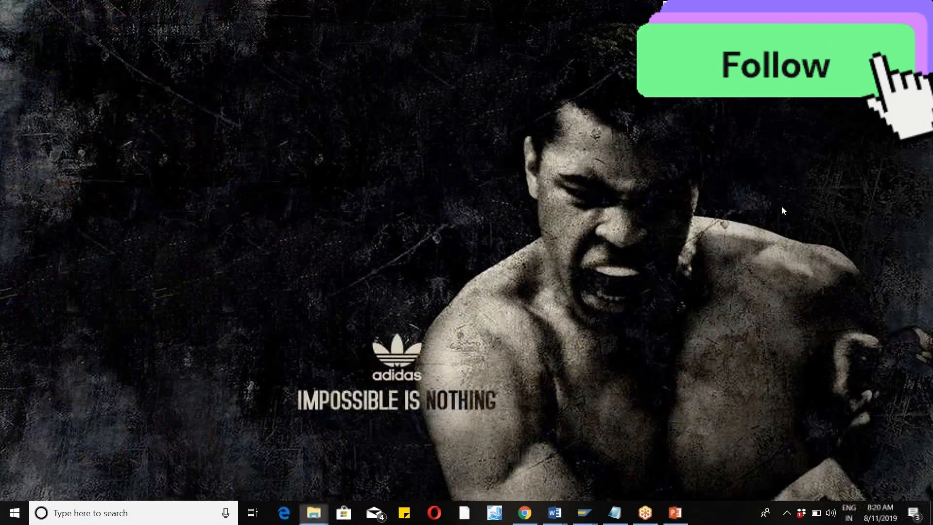
mouse_move(585, 512)
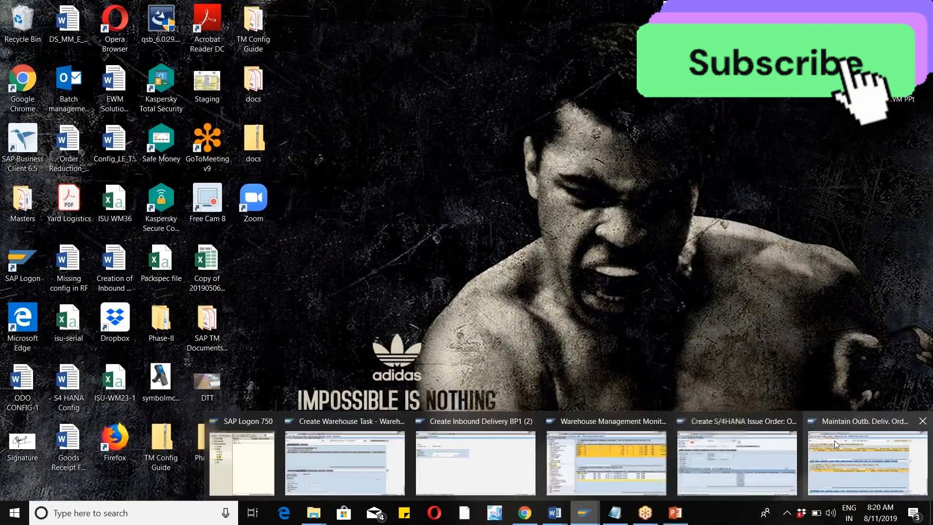
left_click(835, 440)
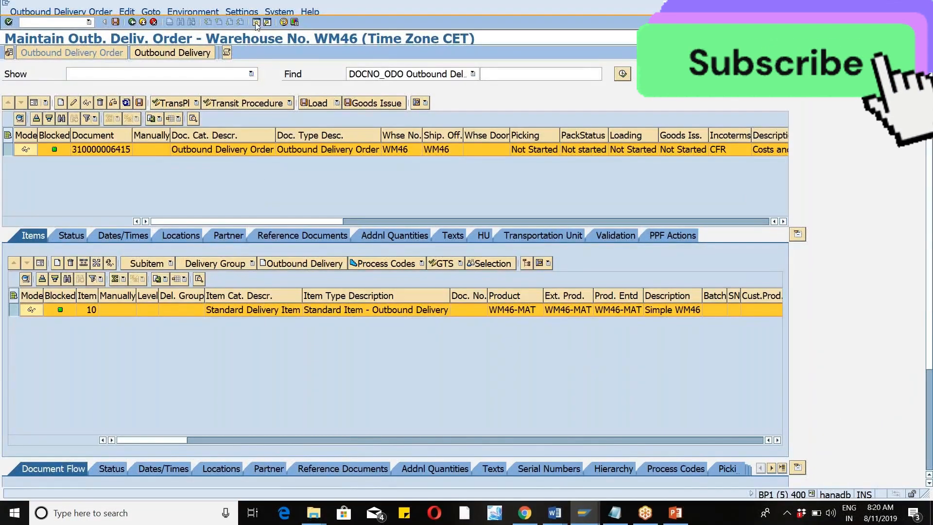
key("ctrl+n")
type("/N/SCWM")
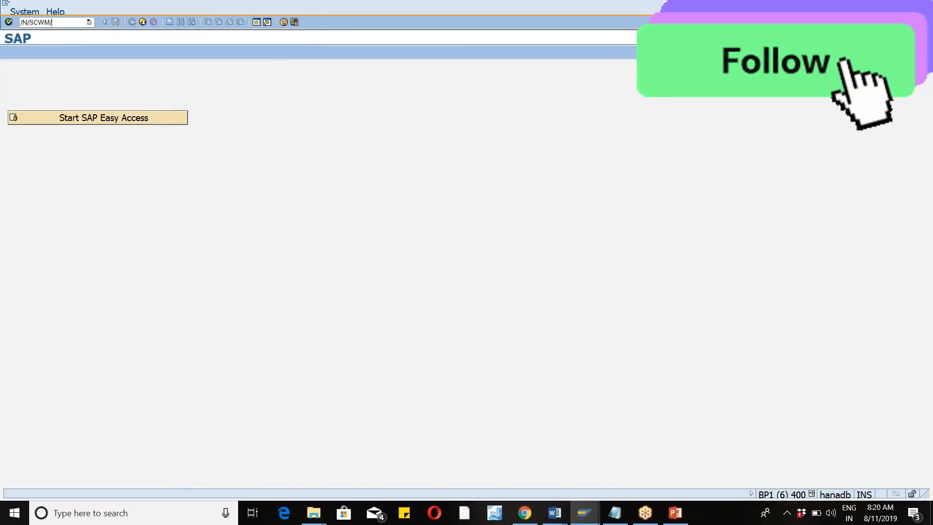
type("/LS01")
key("Return")
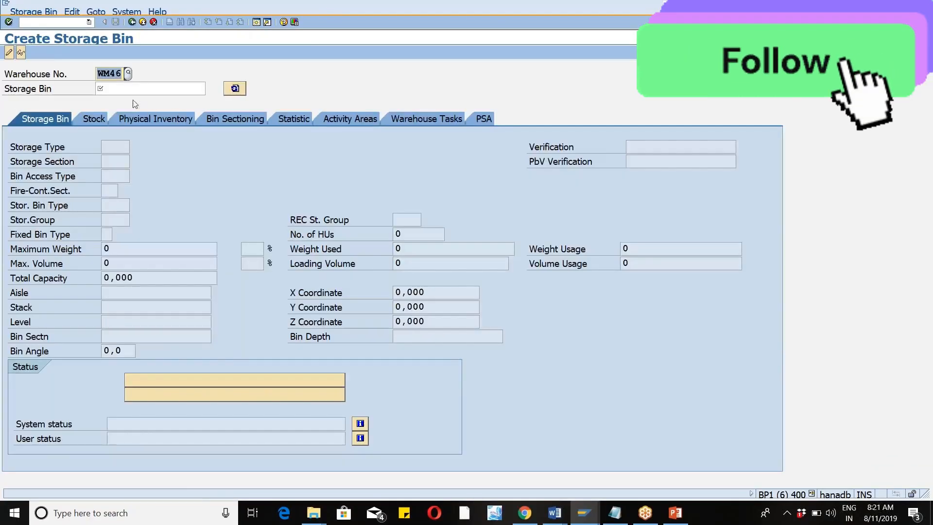
Create storage bin GI-ZONE in warehouse WM46 with storage type 9020, save it, and close the session.
left_click(124, 89)
type("GI")
left_click(125, 101)
key("Return")
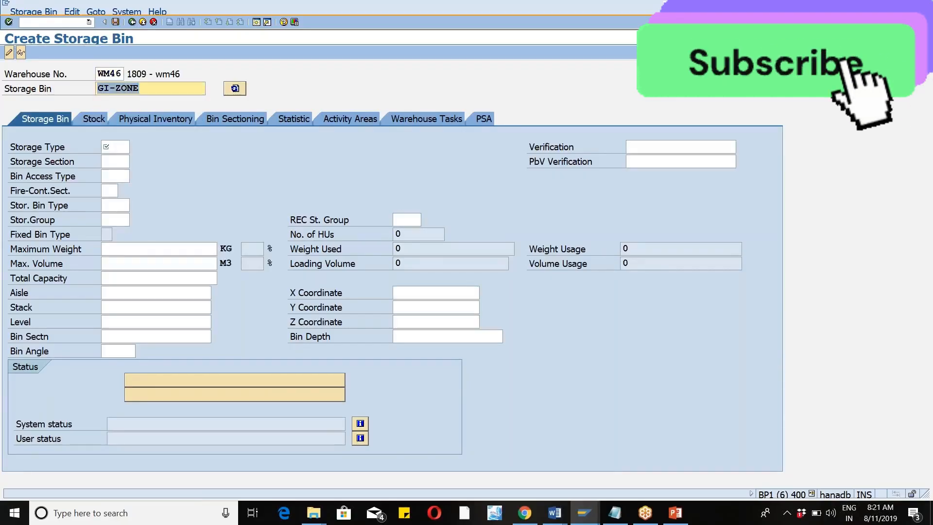
left_click(119, 146)
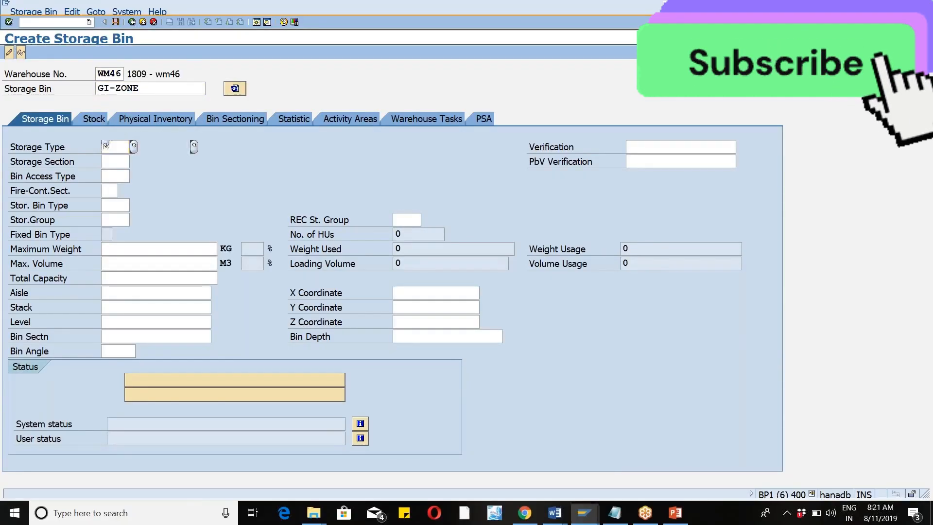
type("9020")
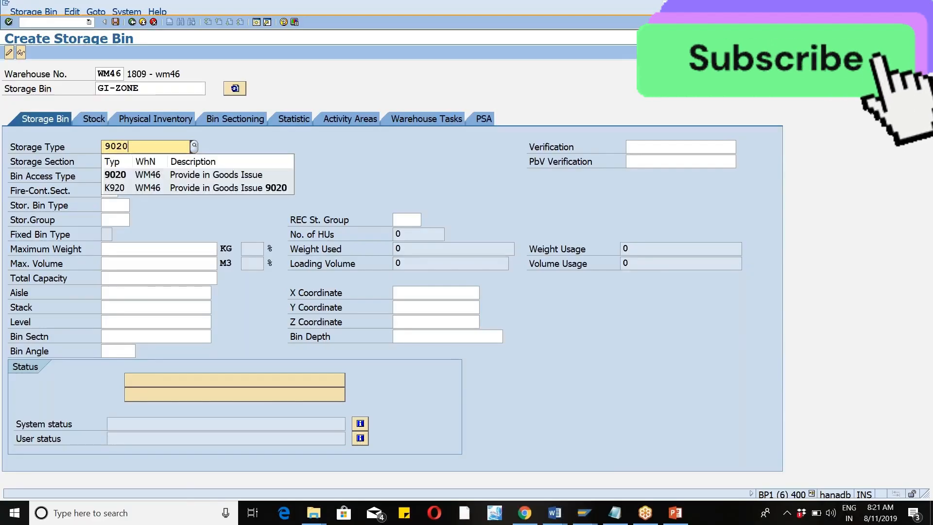
key("Down")
key("Return")
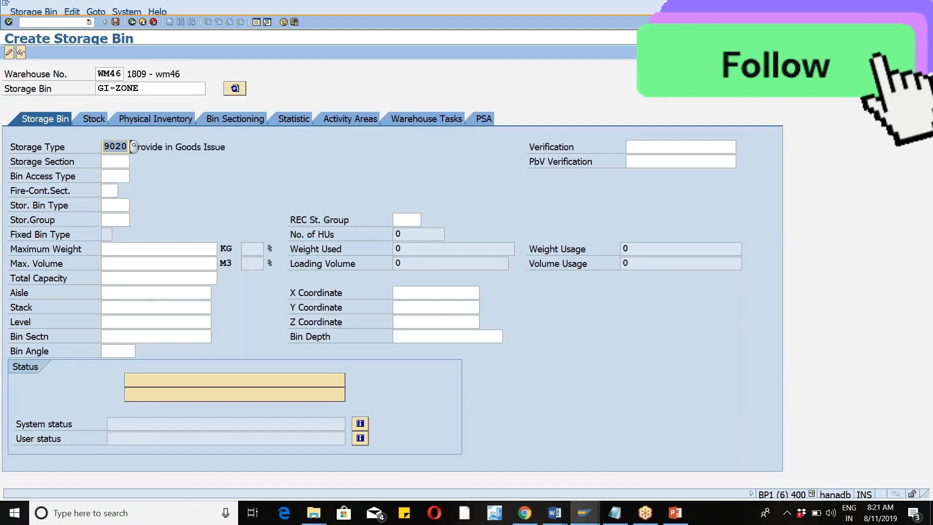
left_click(115, 25)
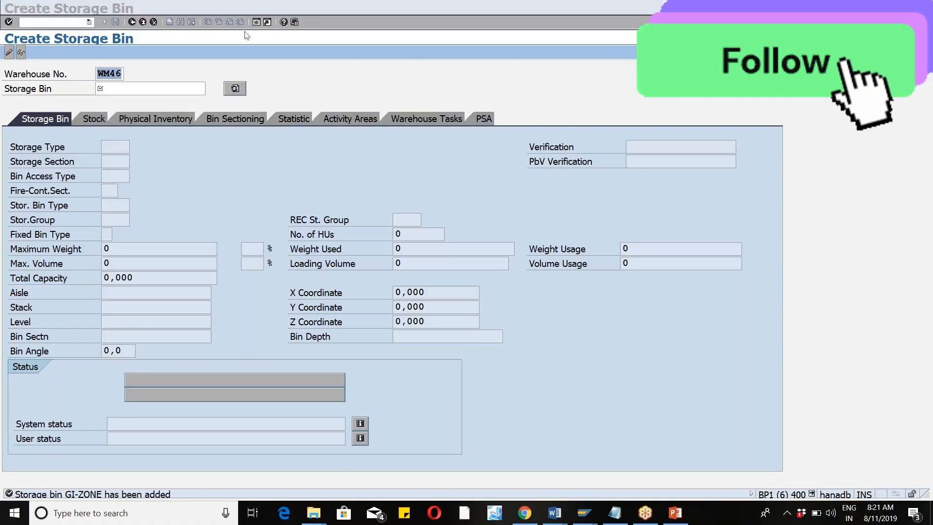
left_click(154, 22)
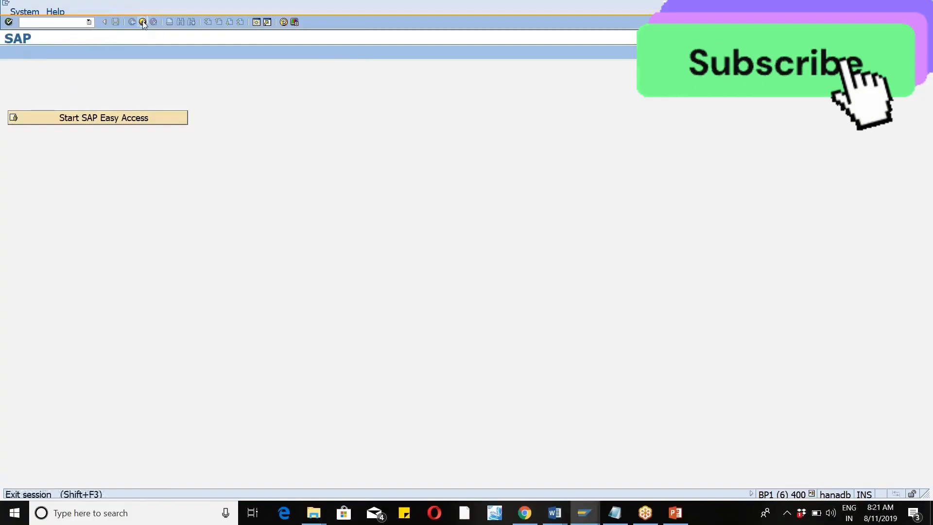
left_click(143, 22)
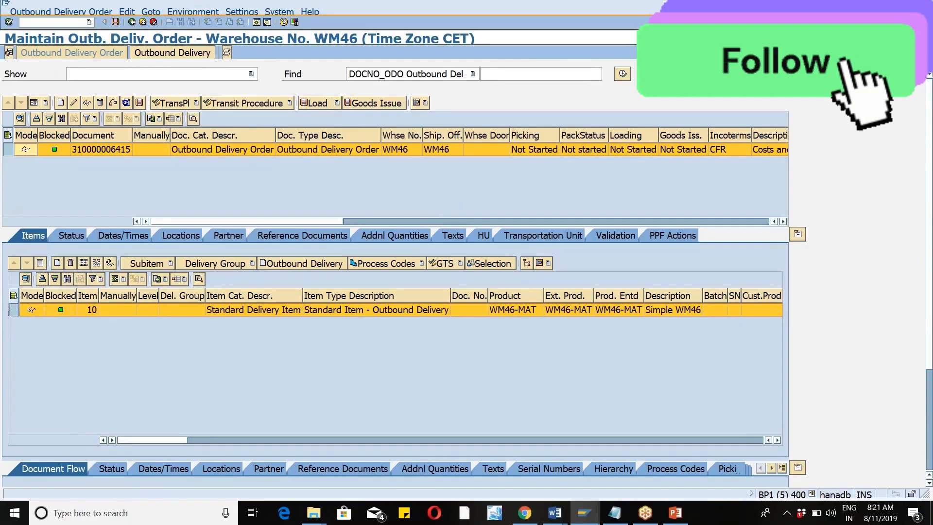
Show item 10 of the outbound delivery order in form view and examine its warehouse process type and movement data.
left_click(40, 263)
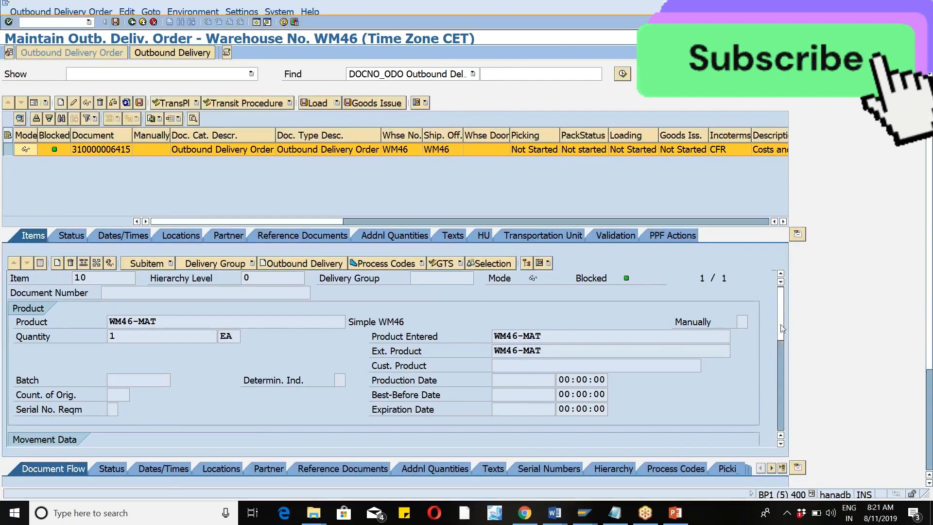
scroll(382, 293, "down", 5)
left_click_drag(374, 294, 539, 309)
left_click(311, 305)
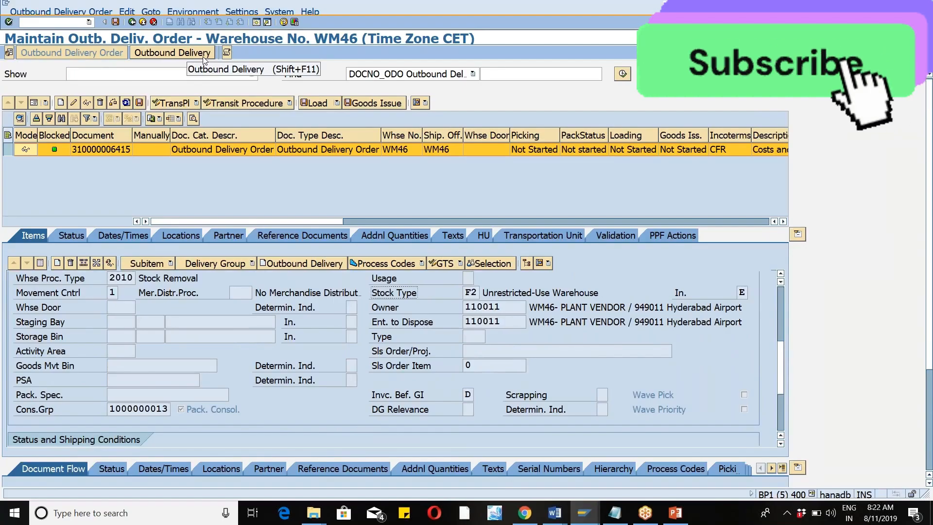
left_click(111, 279)
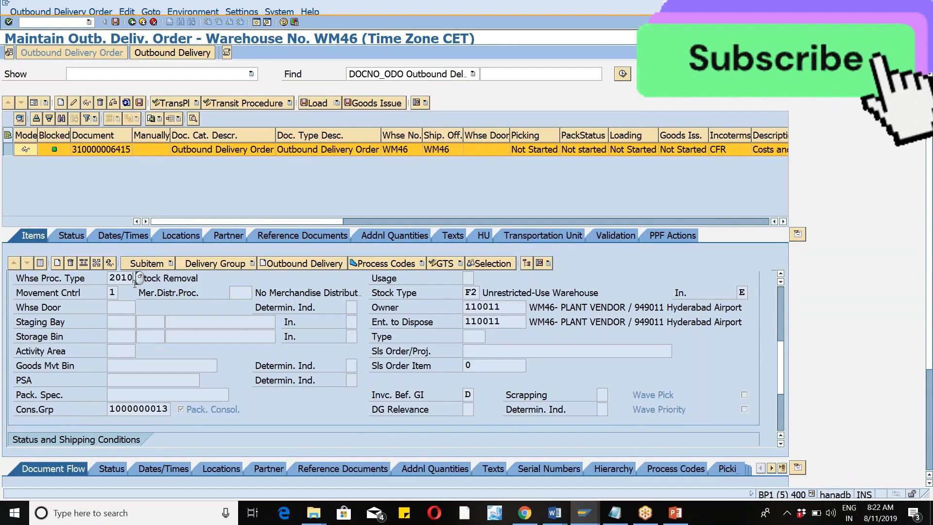
Open a new session and start the warehouse management monitor with transaction /SCWM/MON.
left_click(257, 22)
left_click(90, 22)
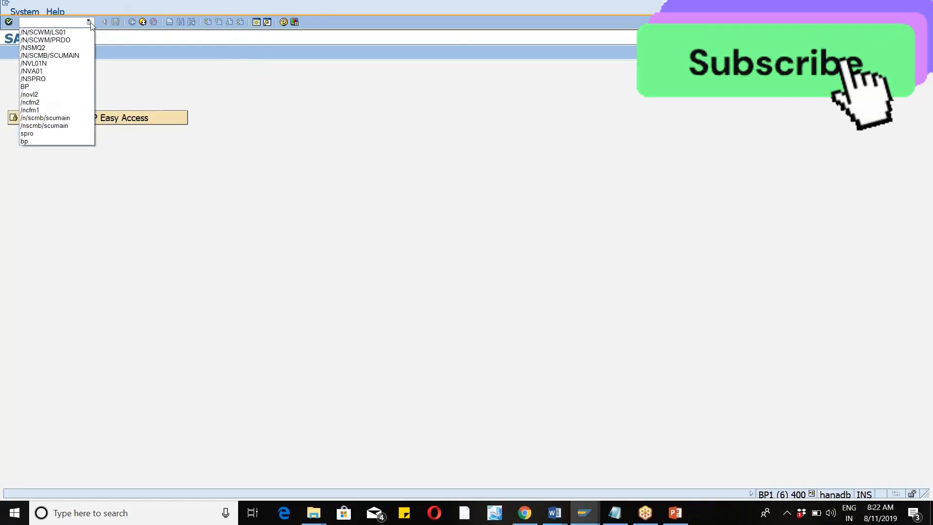
left_click(67, 34)
key("BackSpace")
type("MON")
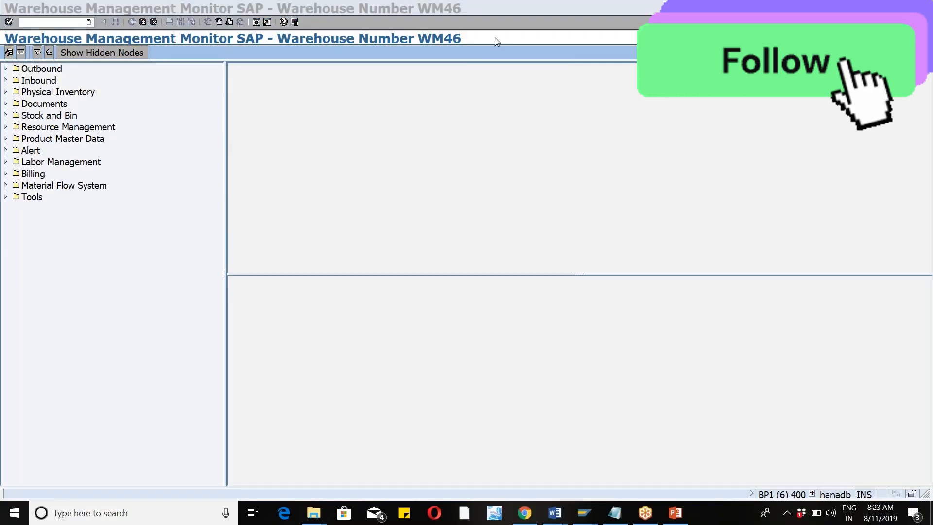
List the storage bins under Stock and Bin without criteria, select all of them, and request their physical stock.
left_click(6, 116)
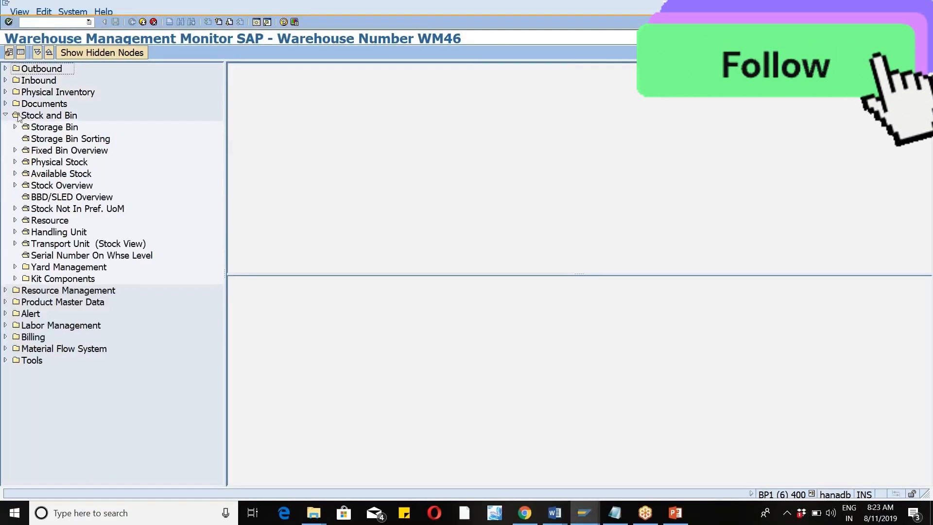
double_click(51, 131)
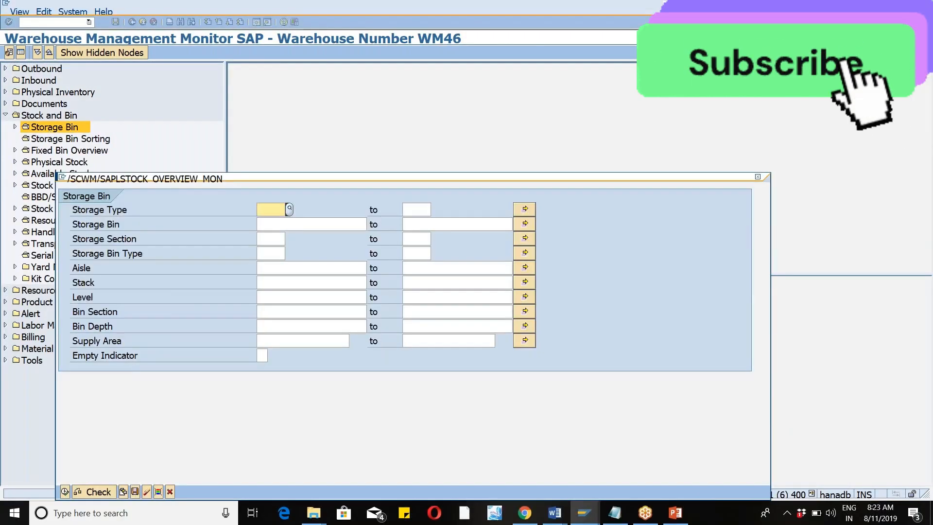
left_click(65, 492)
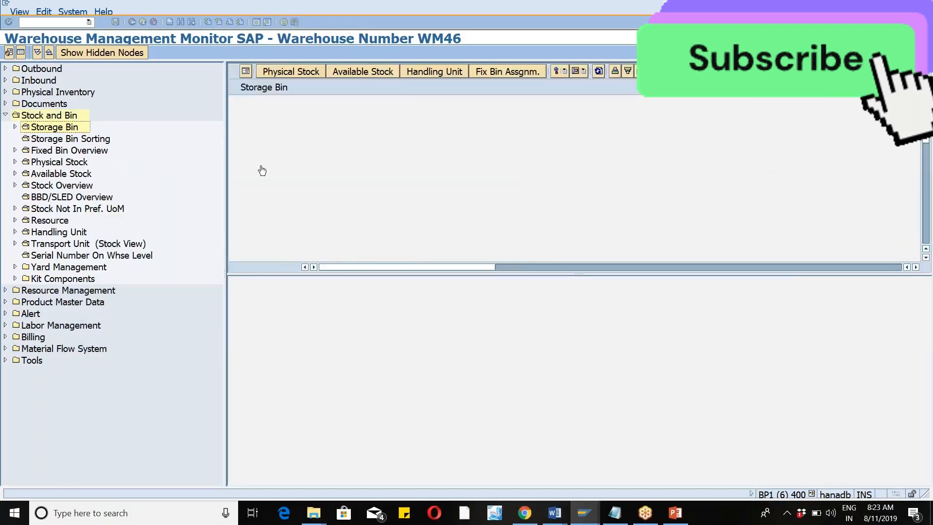
left_click(233, 104)
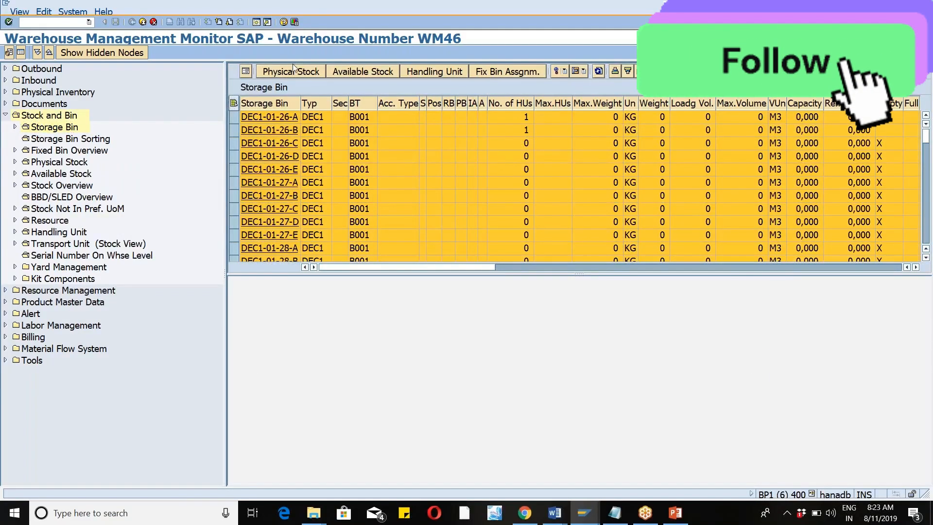
left_click(290, 71)
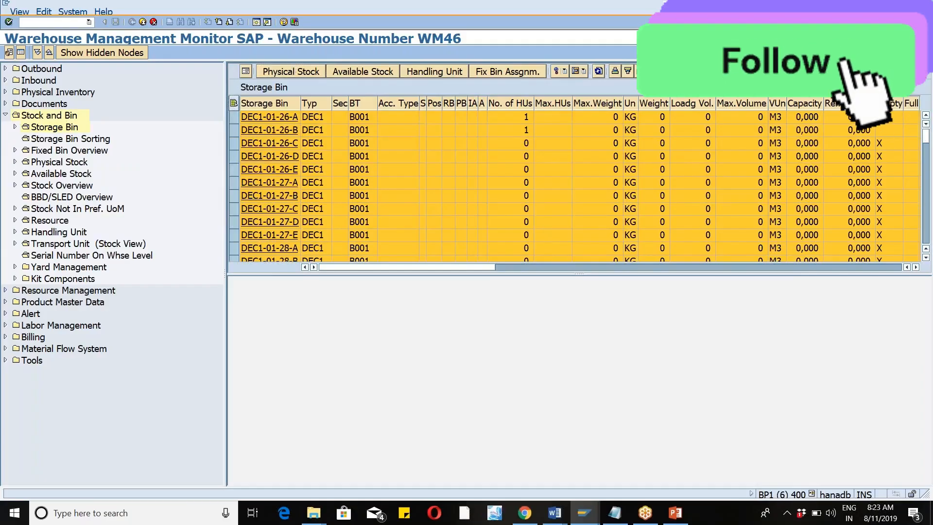
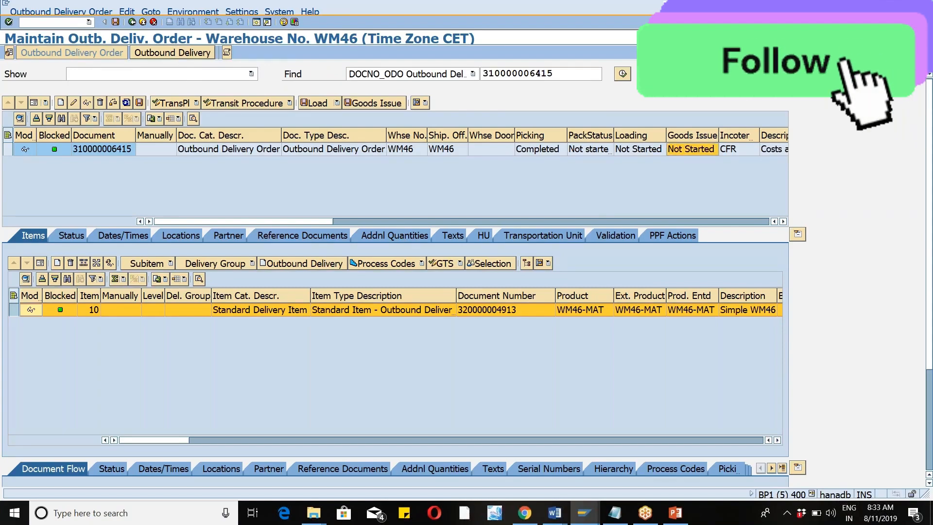
Open outbound delivery maintenance from the outbound delivery order and view the available Goods Issue options.
left_click(172, 52)
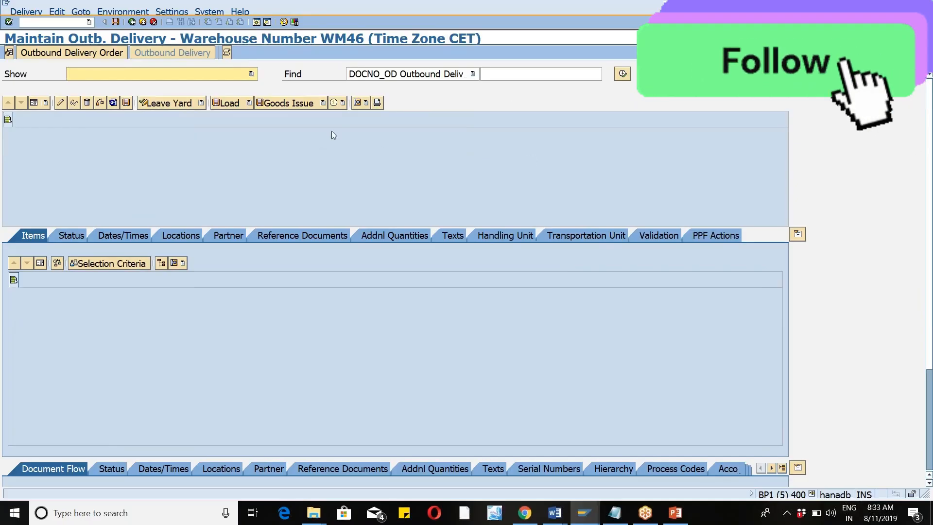
left_click(323, 105)
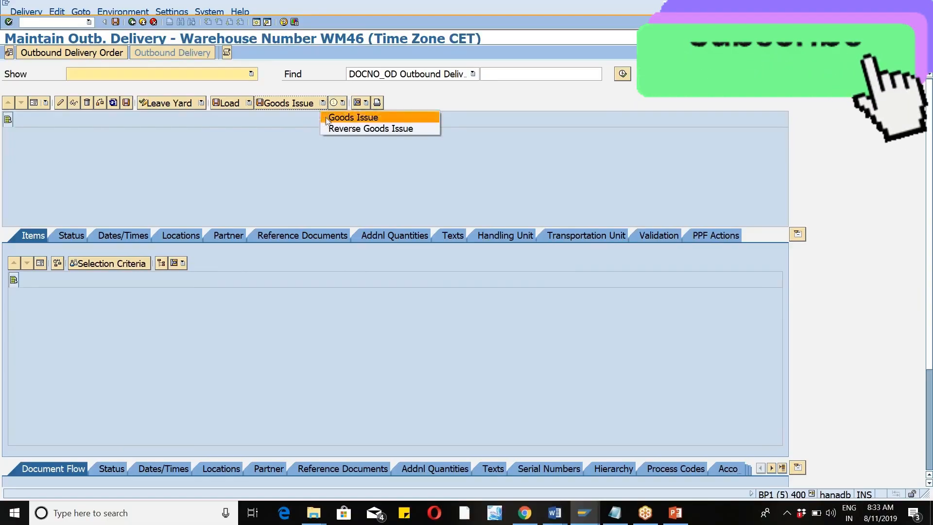
left_click(298, 151)
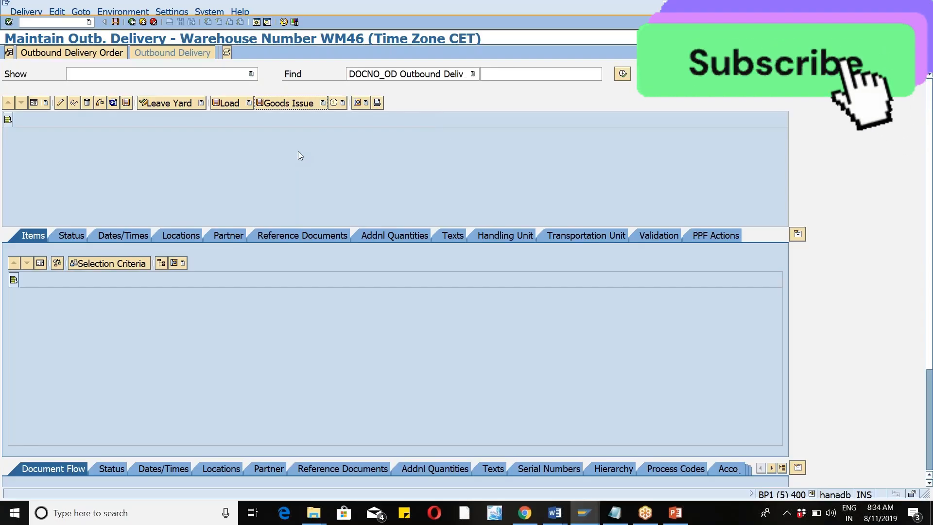
Start the inbound queue monitor with transaction SMQ2 and display the status of all queues in client 400.
type("/N")
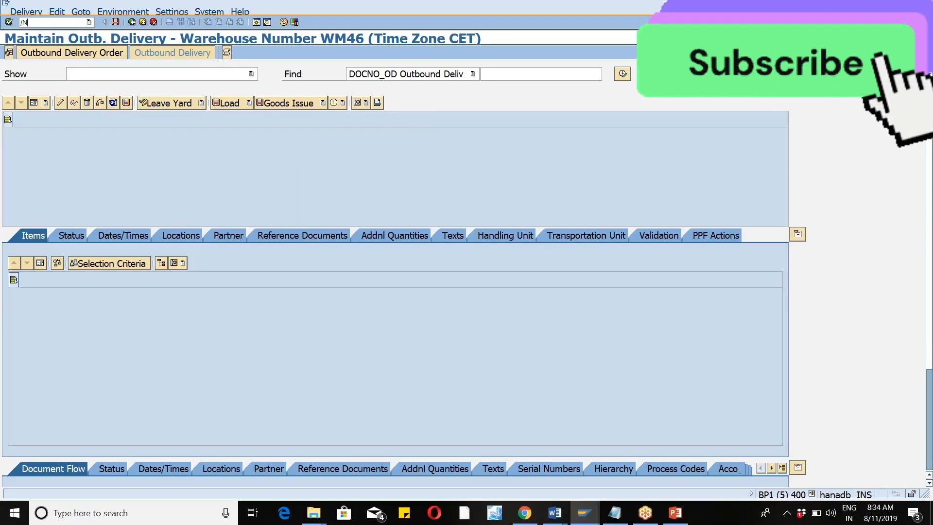
type("SMQ2")
key("Return")
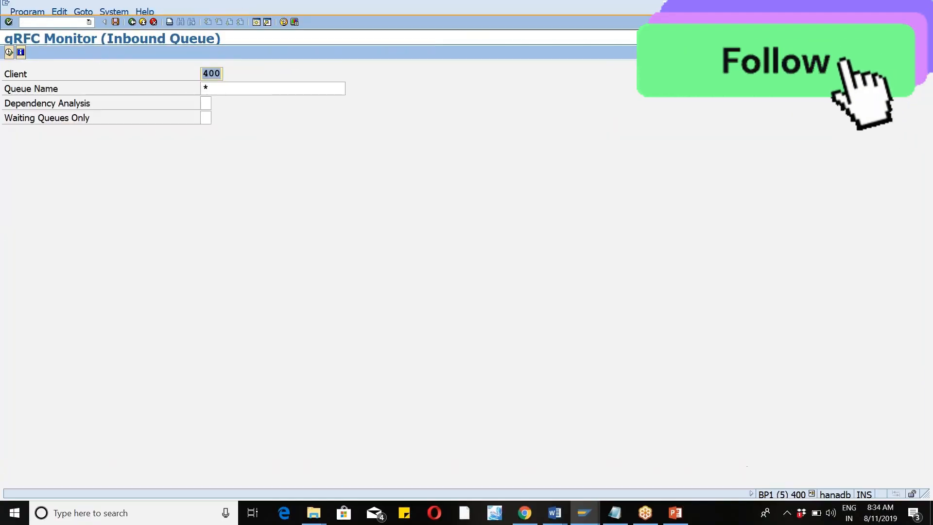
left_click(9, 52)
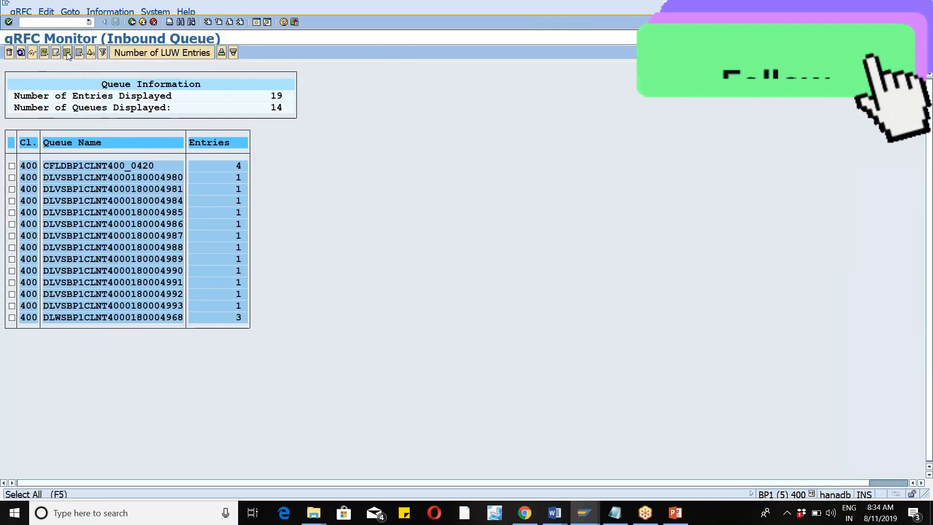
left_click(32, 54)
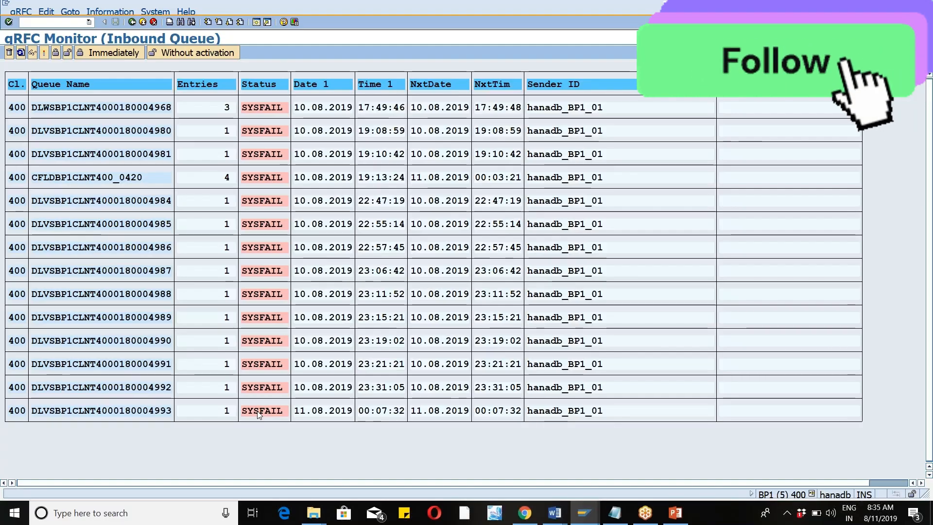
key("alt+Tab")
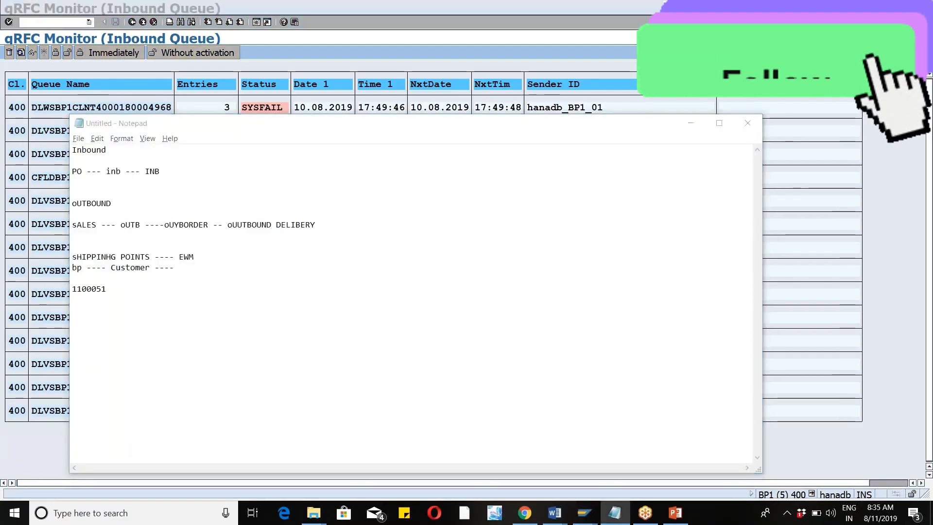
key("alt+Tab")
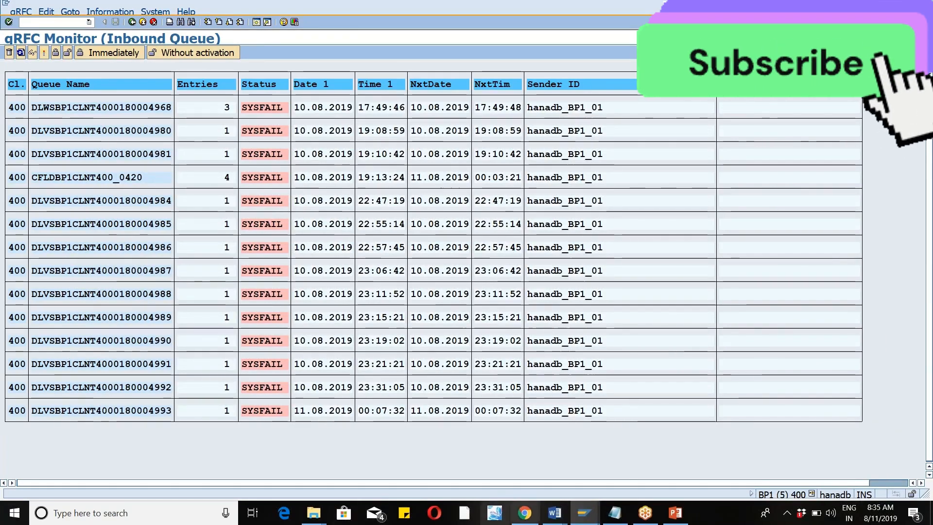
Switch to the Warehouse Management Monitor session and start warehouse task confirmation with transaction /SCWM/TO_CONF.
left_click(583, 516)
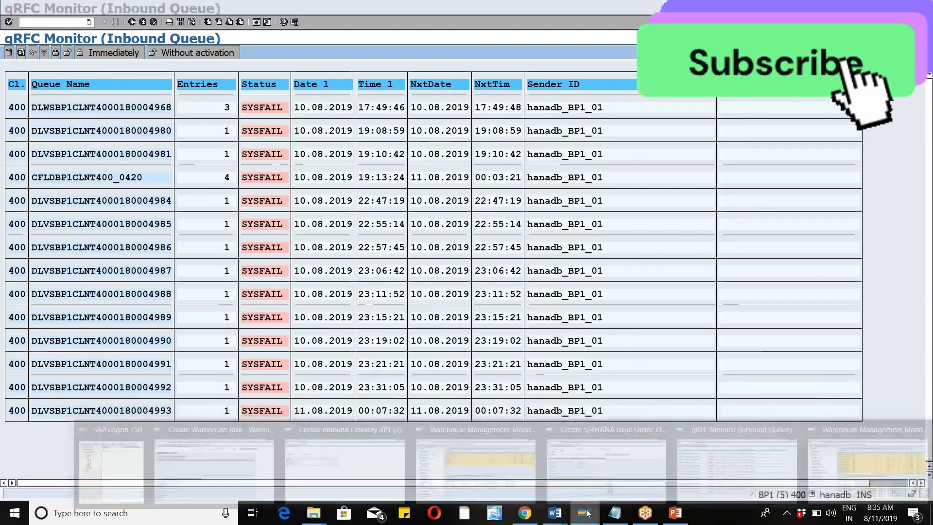
left_click(831, 465)
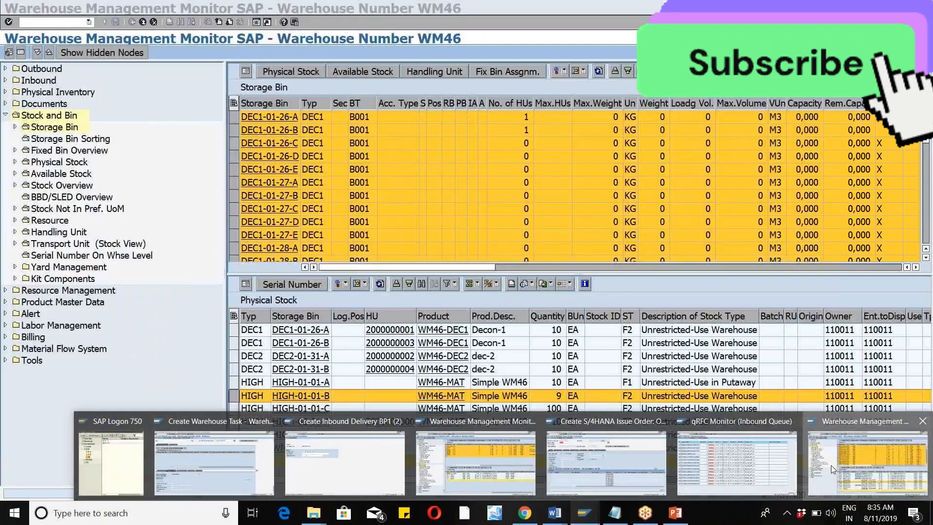
left_click(89, 21)
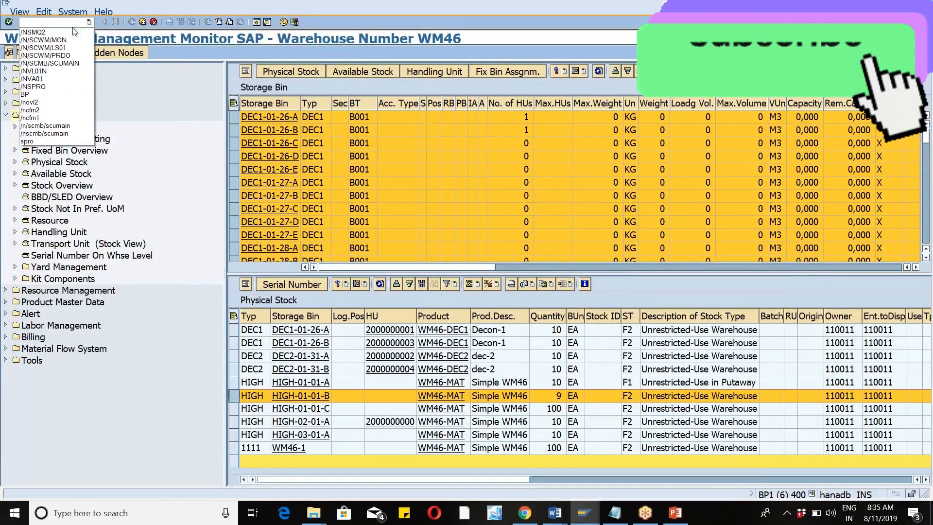
left_click(34, 23)
type("/N")
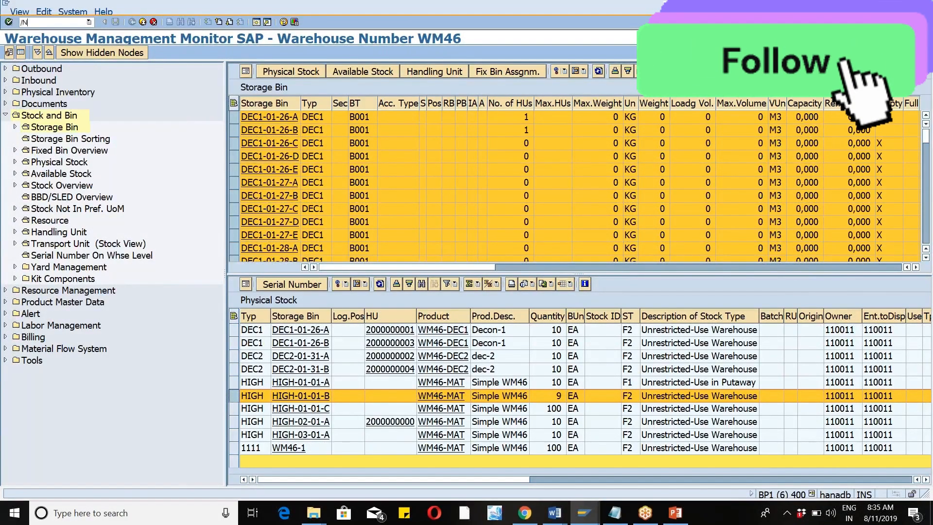
type("/SCWM/TO_CONF")
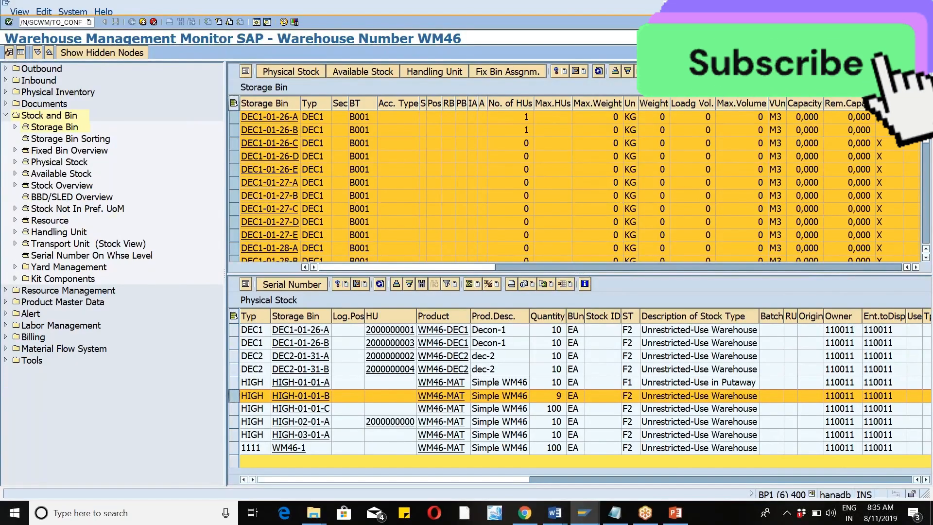
key("Return")
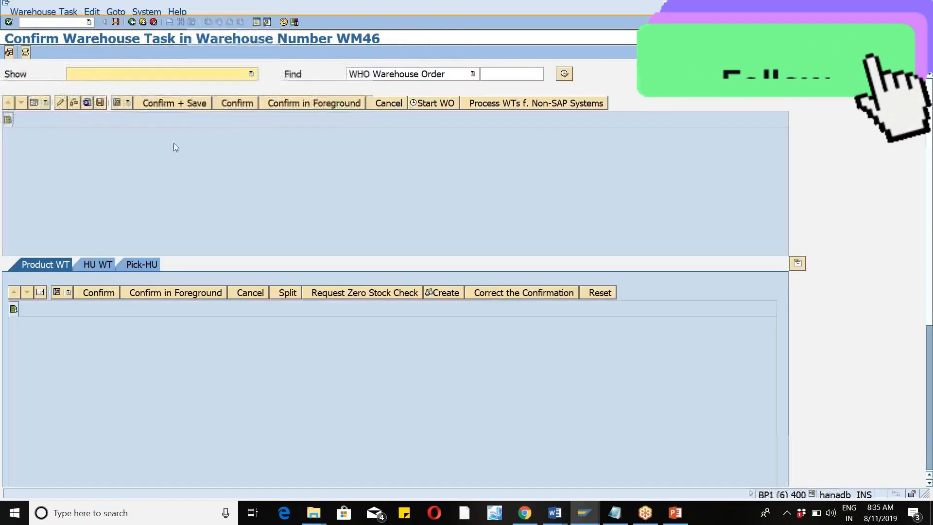
Search for warehouse orders without criteria and show the fourth order and its product warehouse task in form view.
left_click(568, 75)
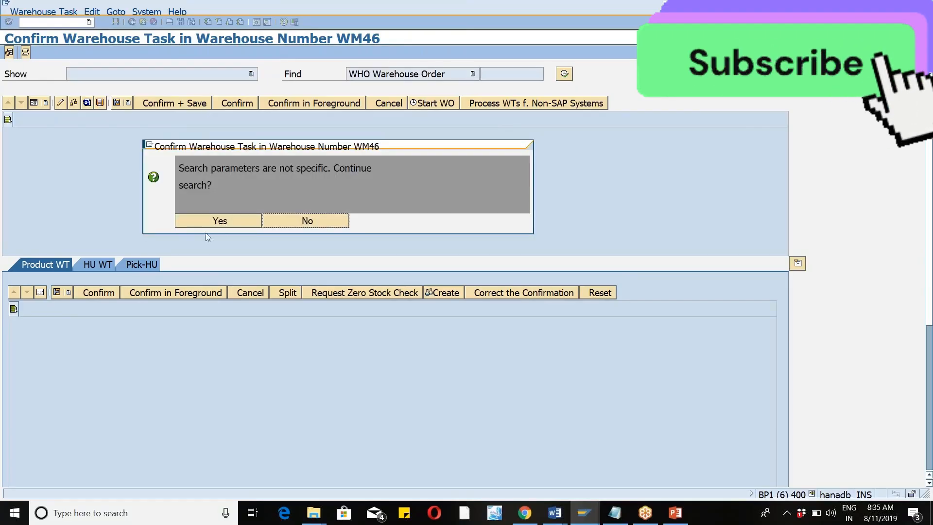
left_click(199, 223)
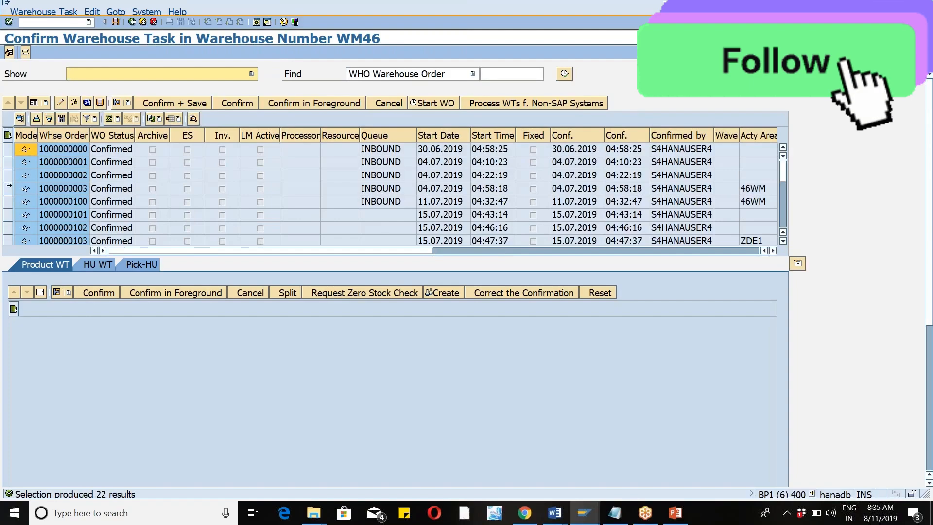
left_click(9, 188)
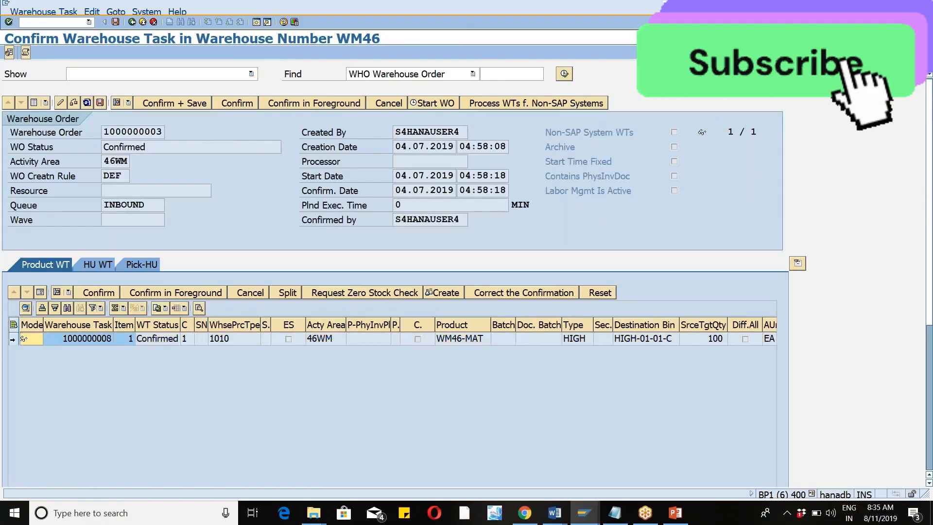
left_click(40, 293)
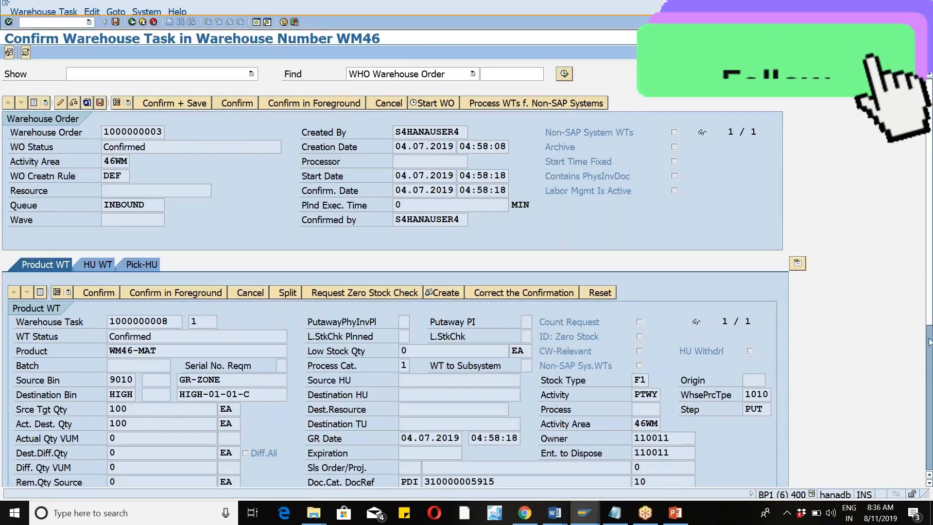
Examine the warehouse task's details and copy its Doc.Cat. DocRef and Doc.Cat. Deter. references.
left_click_drag(929, 325, 929, 344)
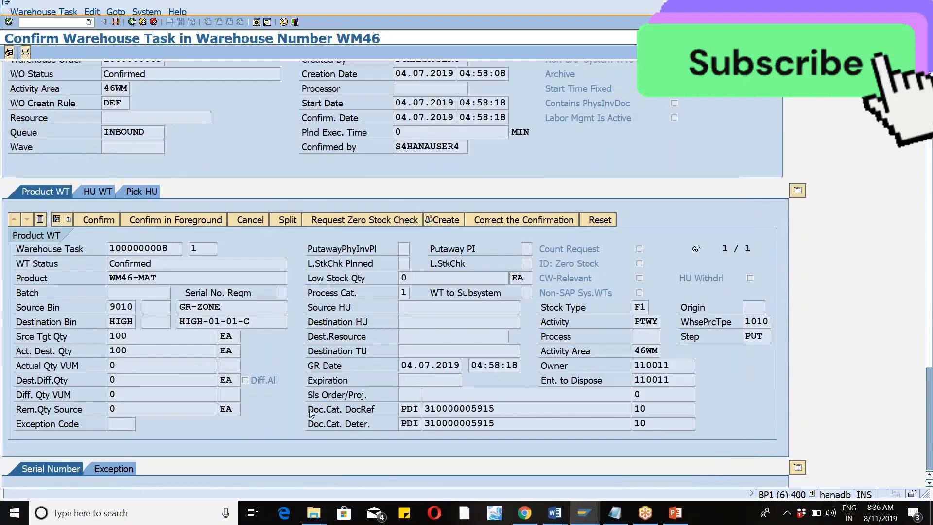
left_click_drag(368, 409, 474, 409)
key("ctrl+c")
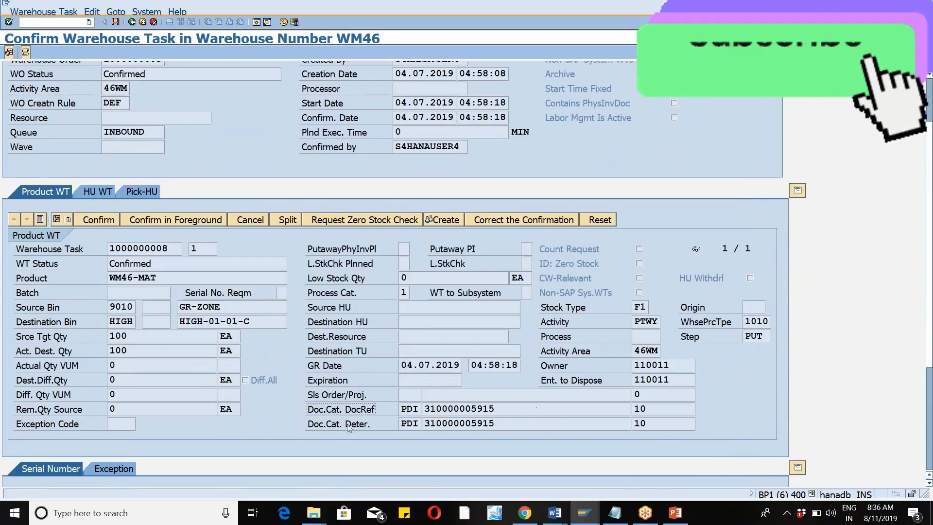
left_click_drag(311, 428, 443, 427)
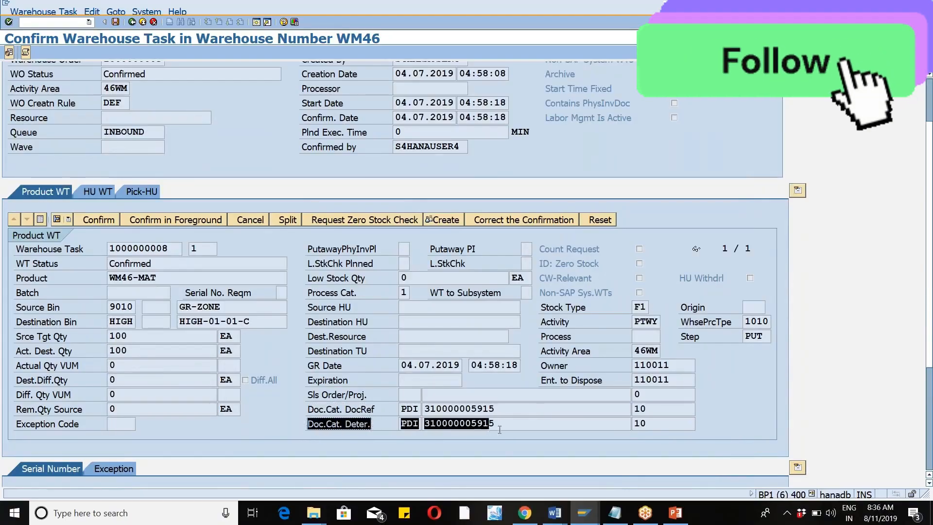
left_click_drag(500, 430, 518, 435)
key("ctrl+c")
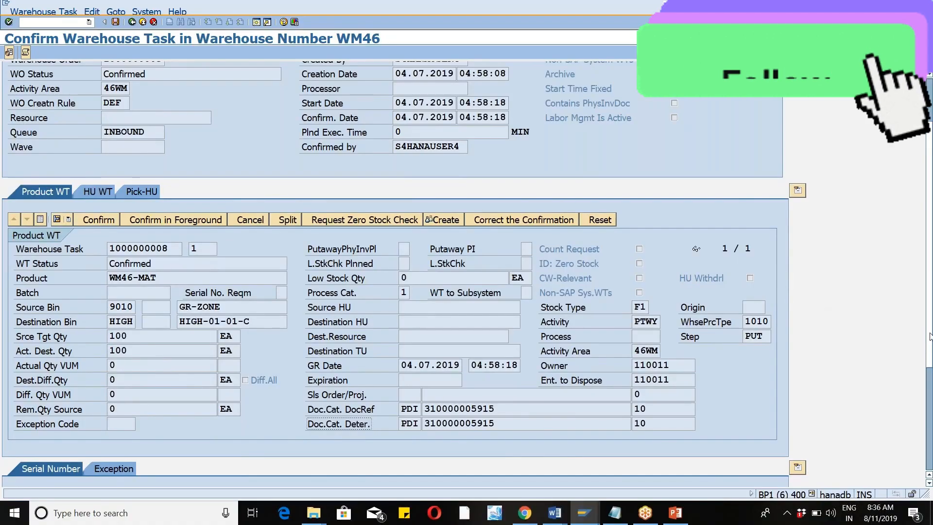
Switch the warehouse order header back to list view and select the fourth order's number.
scroll(340, 243, "up", 2)
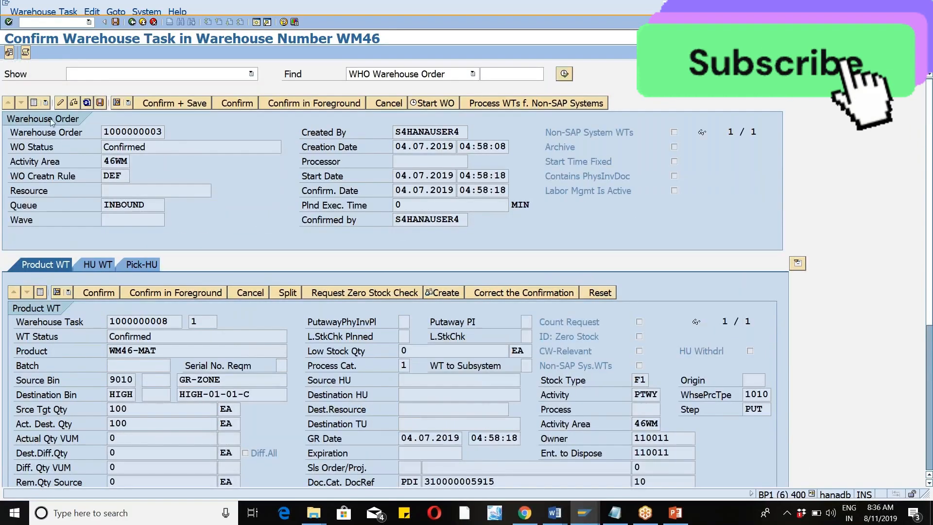
left_click(33, 102)
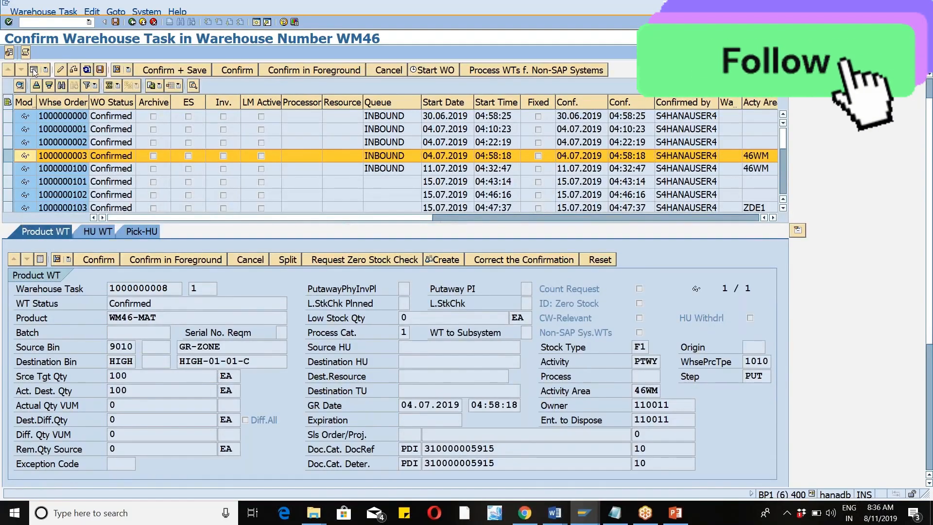
double_click(69, 155)
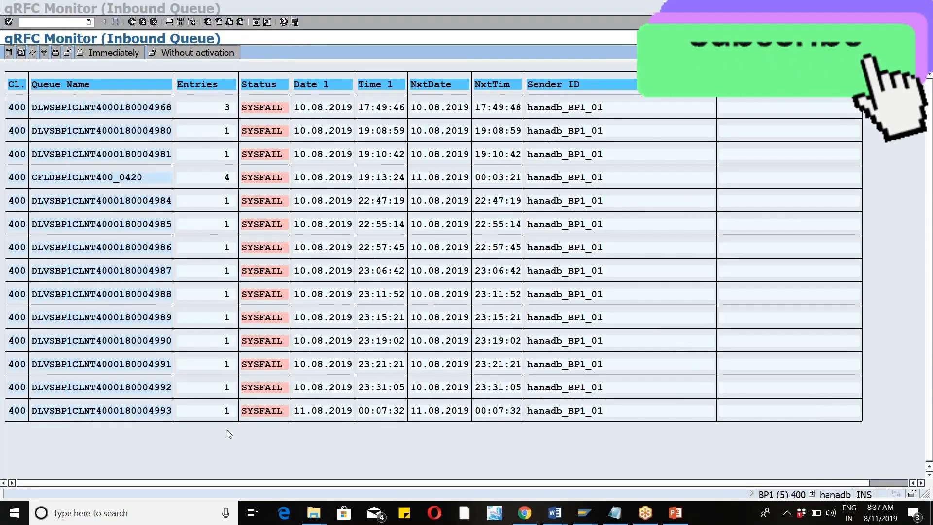
In the inbound queue monitor, examine the status message, entry and log of the queue dated 10.08.2019 22:55:14, and return to the queue list.
double_click(280, 228)
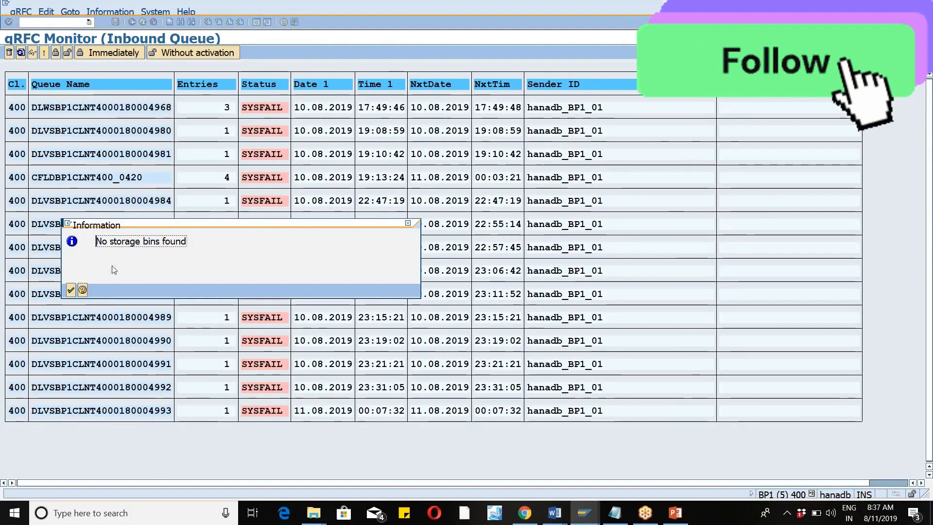
left_click(71, 290)
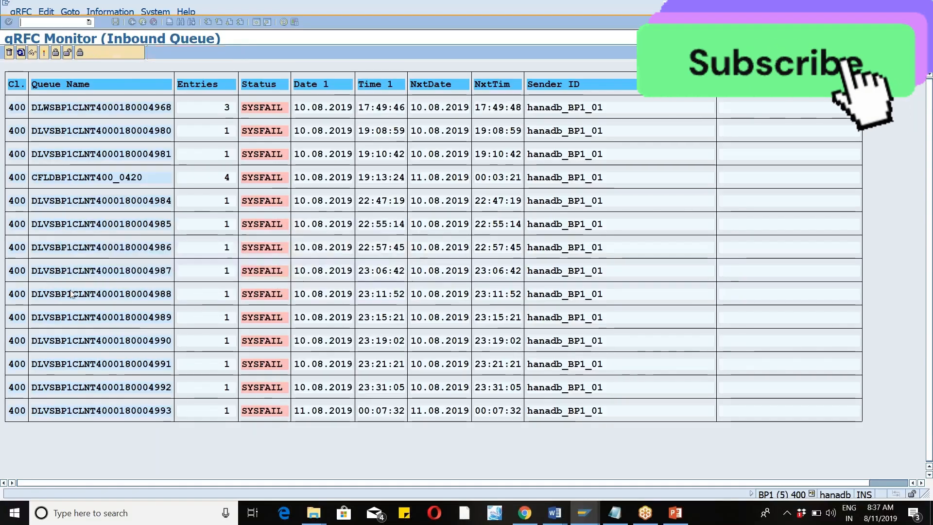
double_click(145, 227)
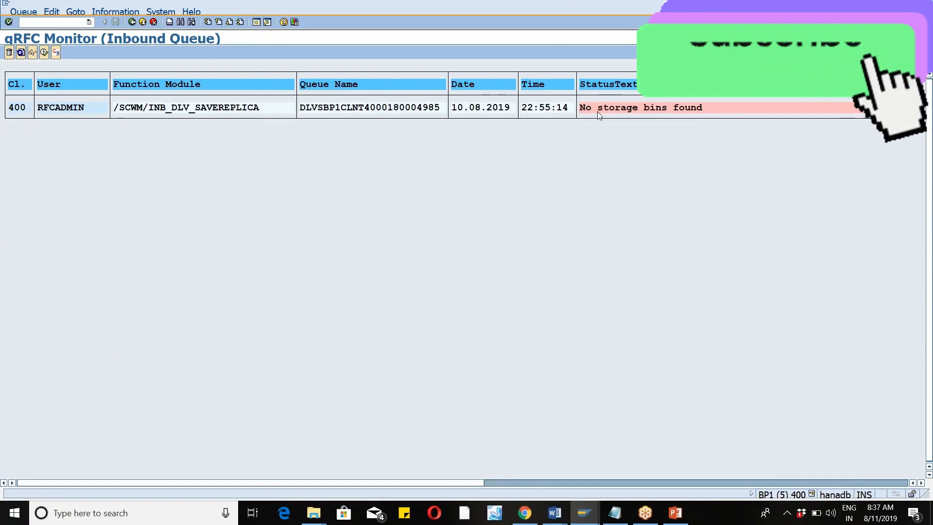
double_click(640, 107)
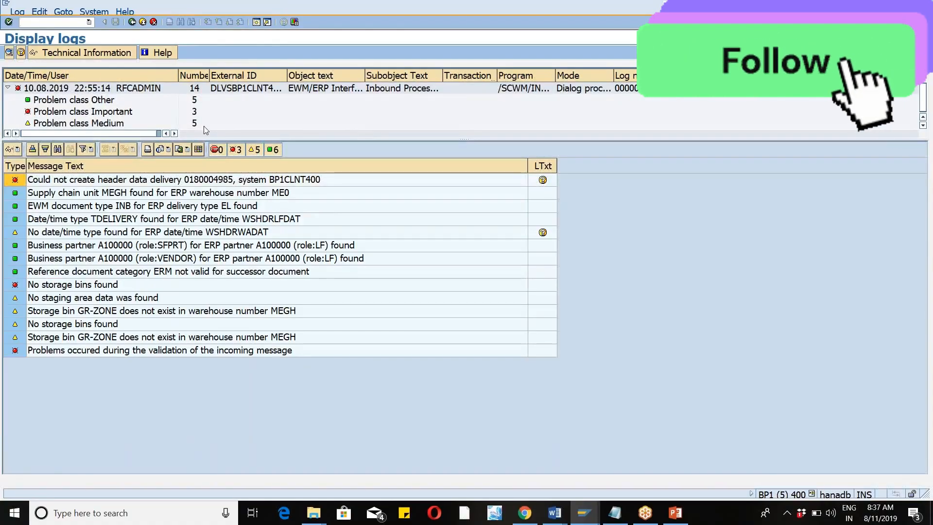
left_click(131, 25)
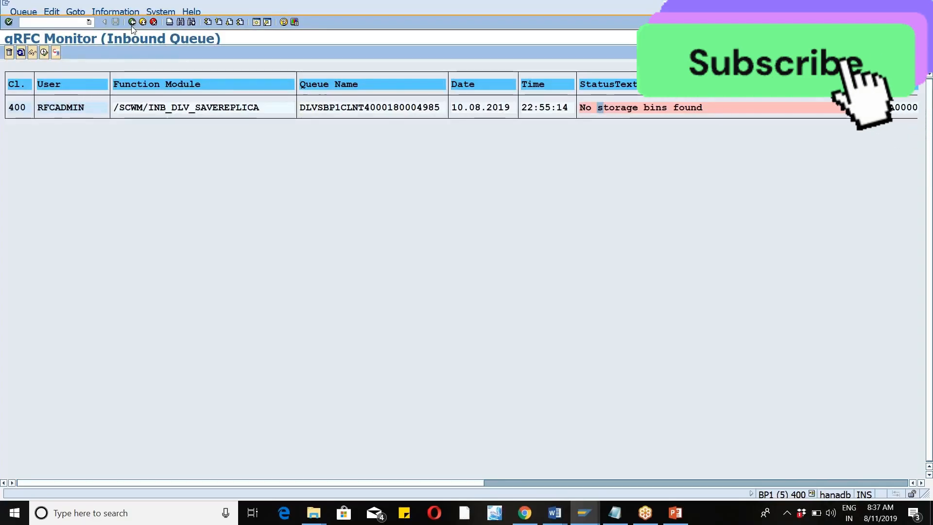
left_click(132, 25)
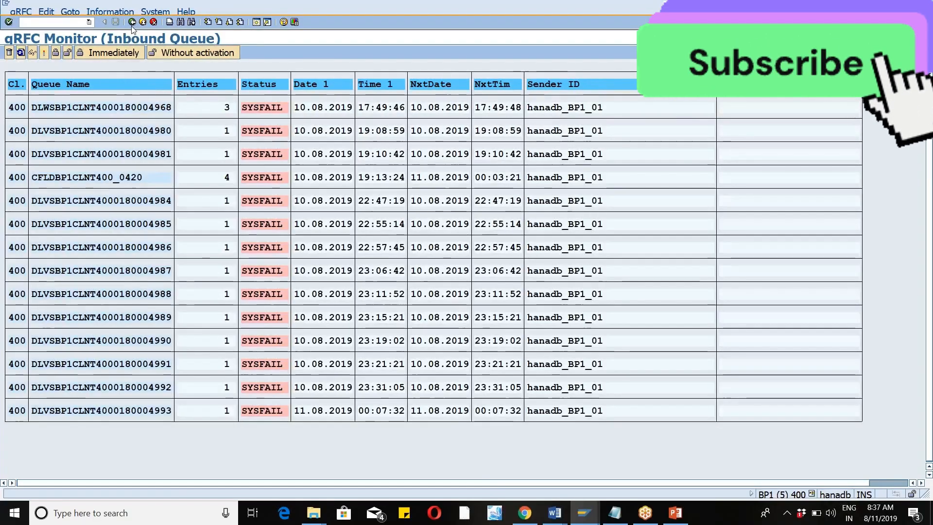
double_click(138, 226)
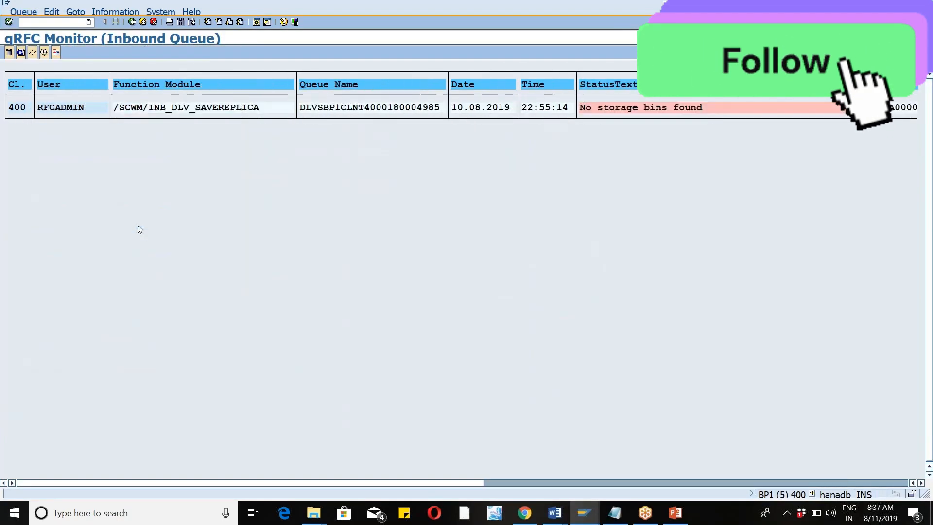
left_click(132, 23)
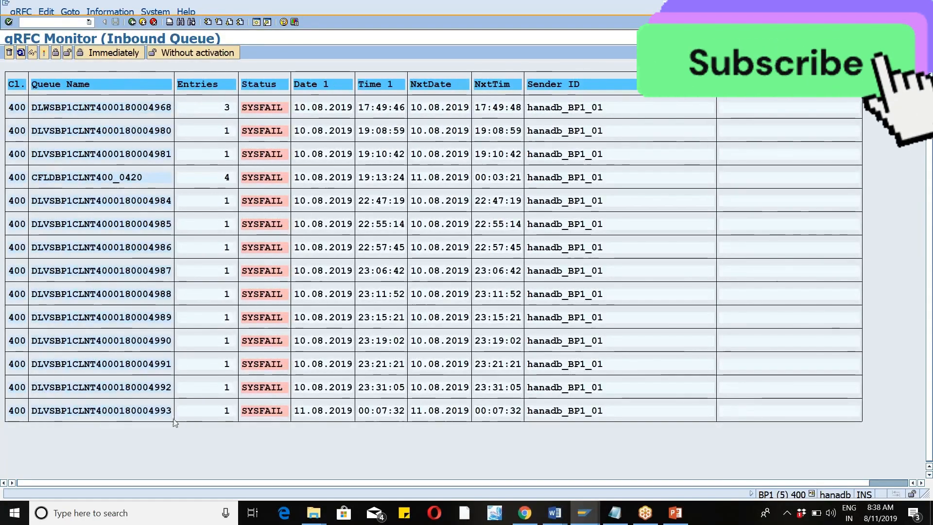
Refresh the inbound queue overview and examine the status message of the queue dated 11.08.2019 08:36:59.
left_click(131, 23)
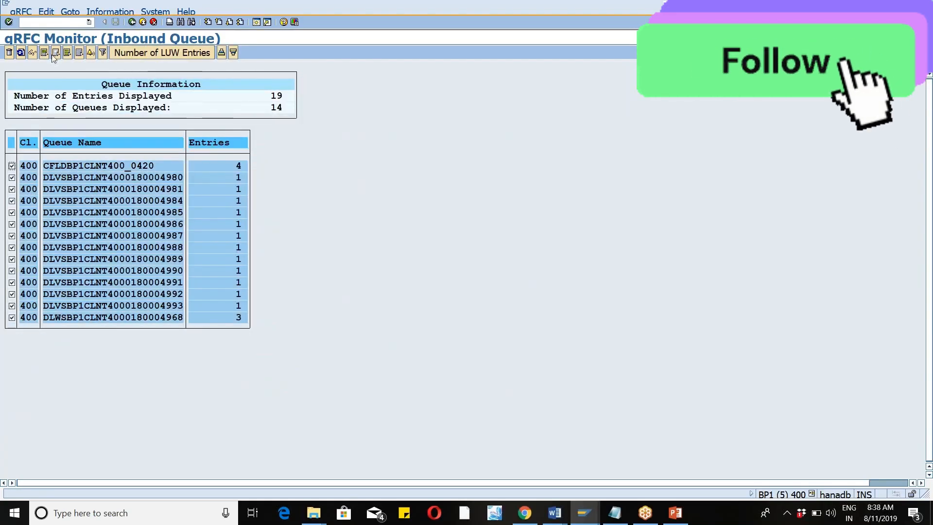
left_click(21, 53)
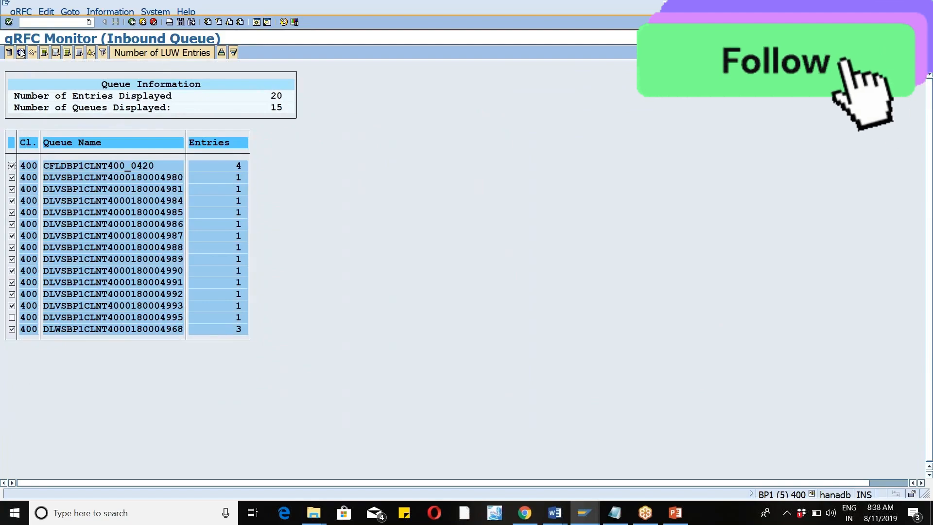
double_click(156, 317)
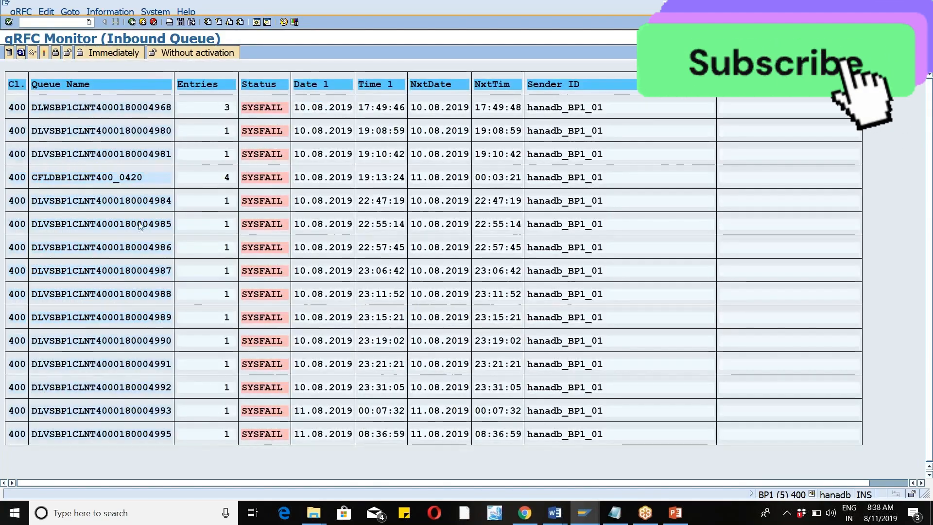
double_click(263, 435)
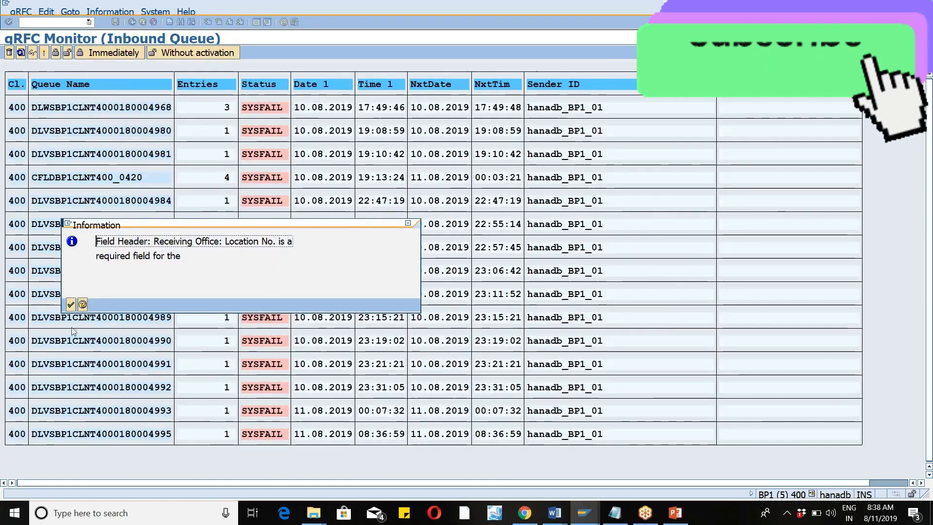
left_click(71, 305)
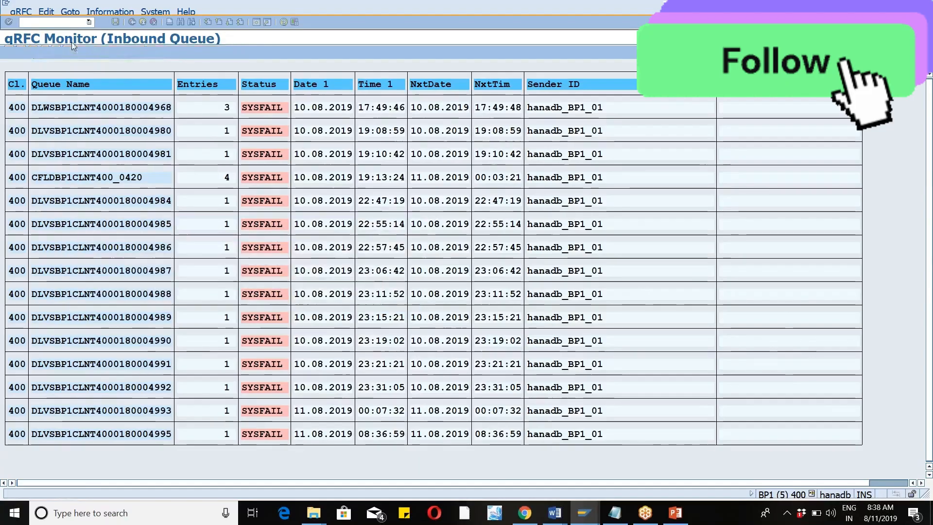
Open the supply chain unit maintenance transaction /N/SCMB/SCUMAIN.
left_click(89, 23)
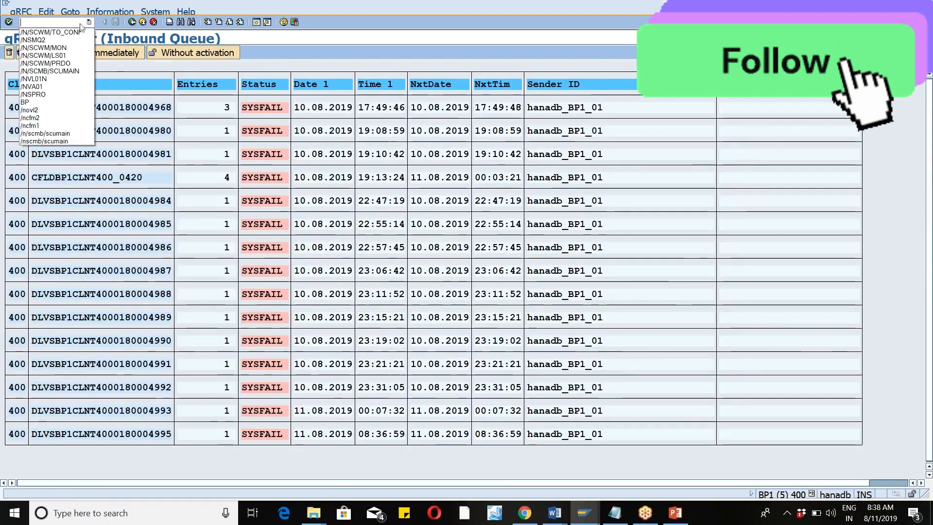
left_click(65, 76)
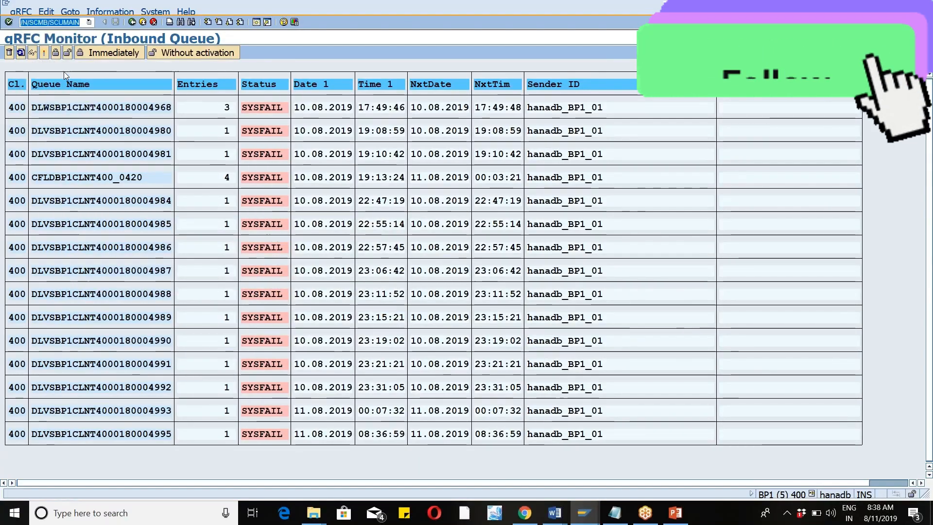
key("Return")
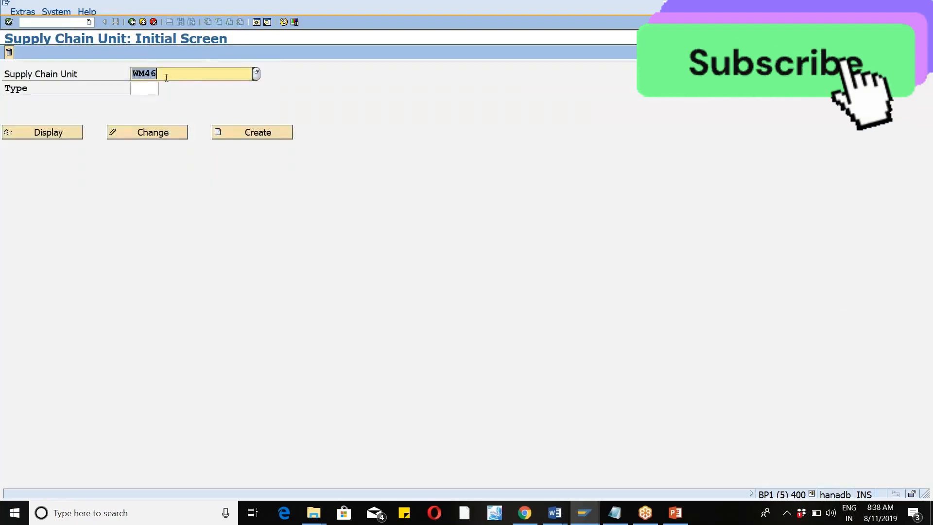
Enter ZEWM-SU as the supply chain unit and try to display, create and change it.
key("BackSpace")
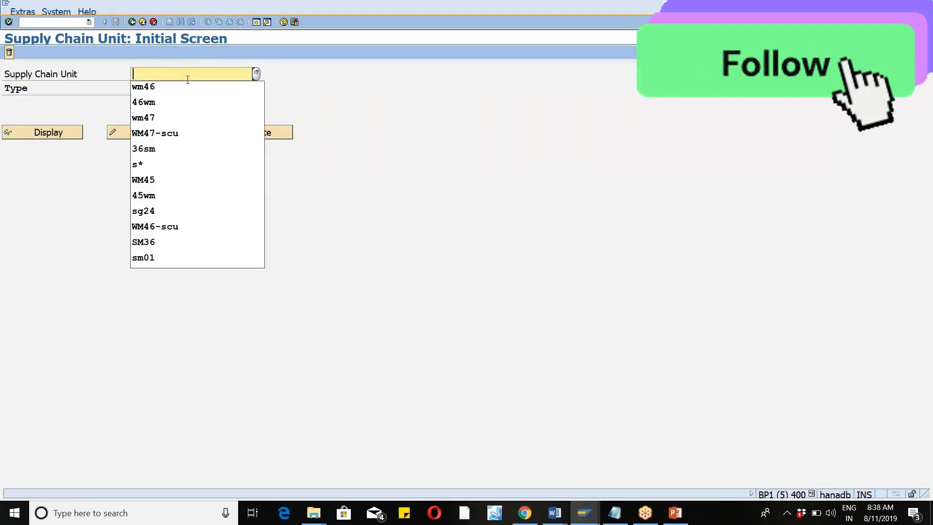
left_click(345, 72)
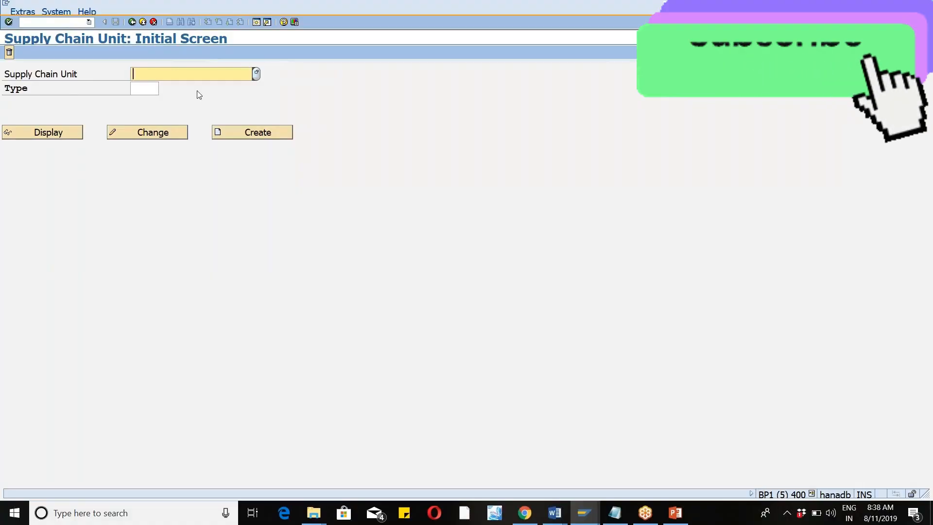
type("W")
key("BackSpace")
type("ZE")
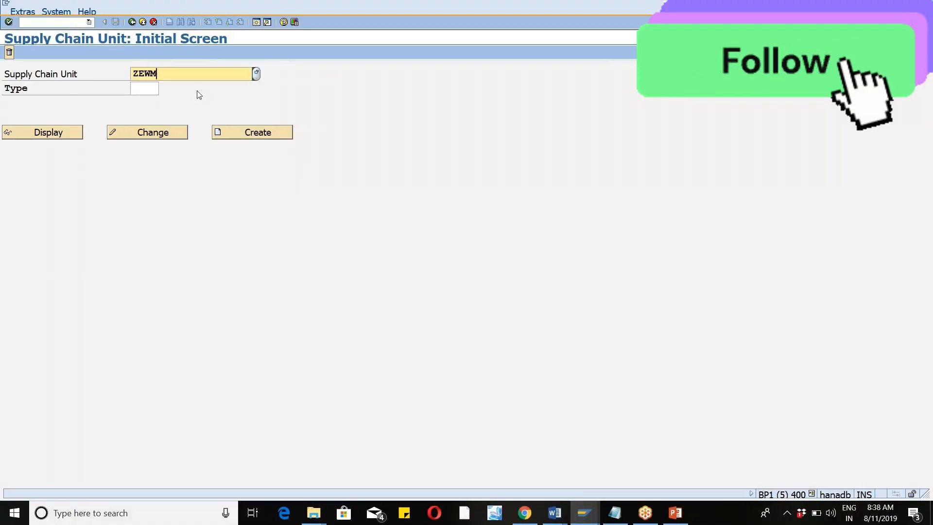
type("WM-SU")
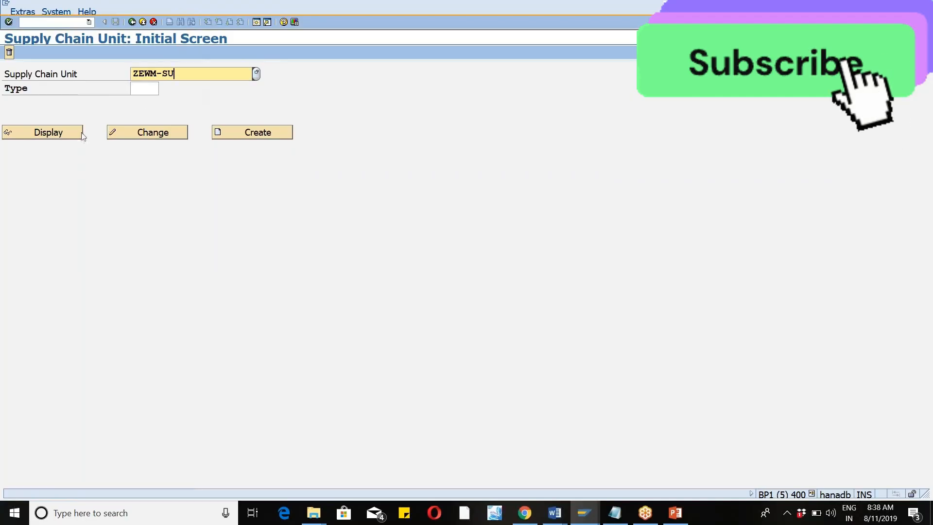
left_click(67, 135)
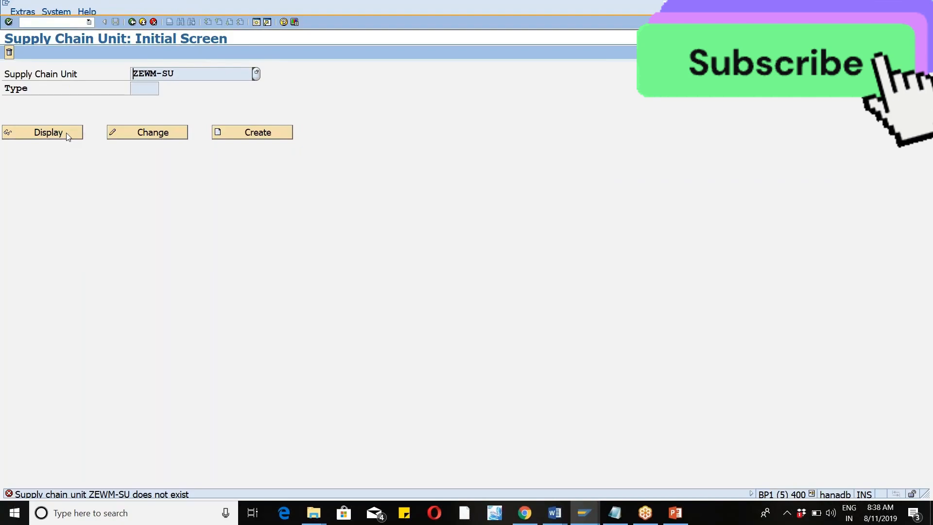
left_click(66, 133)
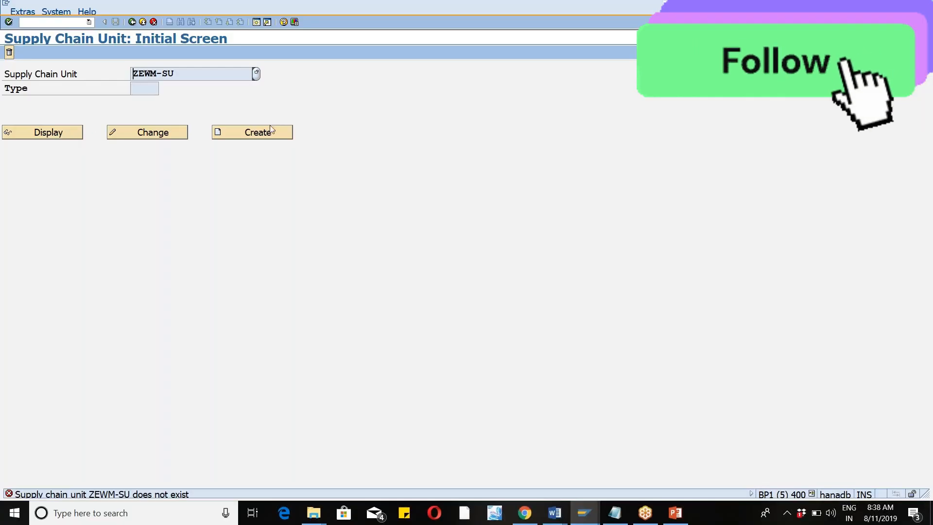
left_click(258, 135)
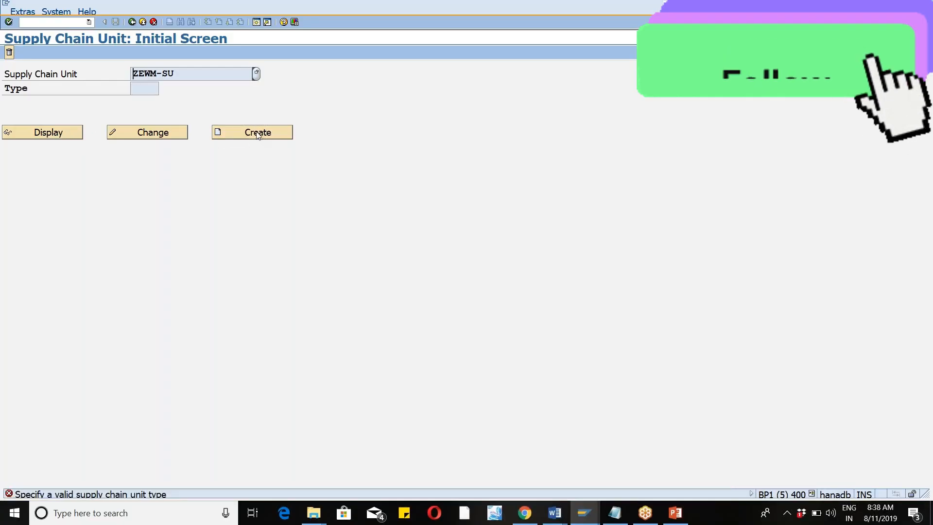
left_click(163, 141)
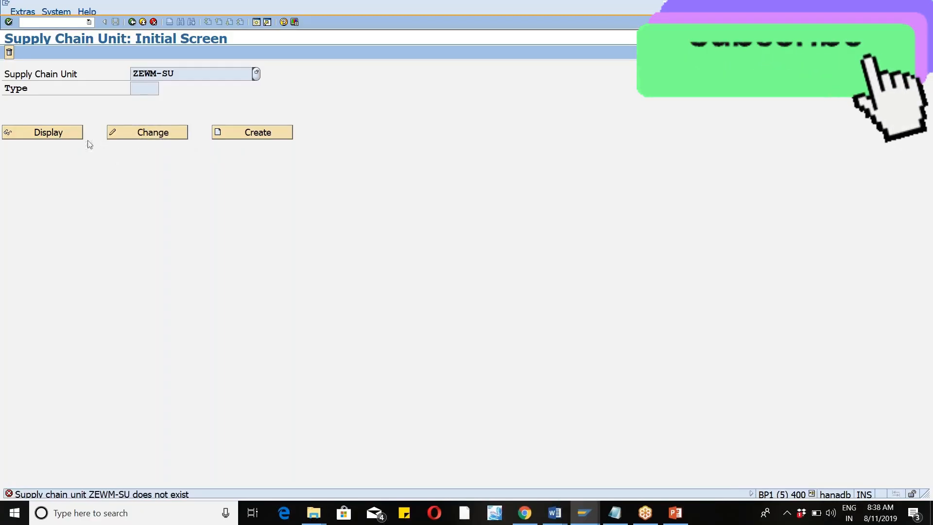
Run /NSPRO and expand the Master Data activities under SCM Extended Warehouse Management in the Implementation Guide.
left_click(58, 23)
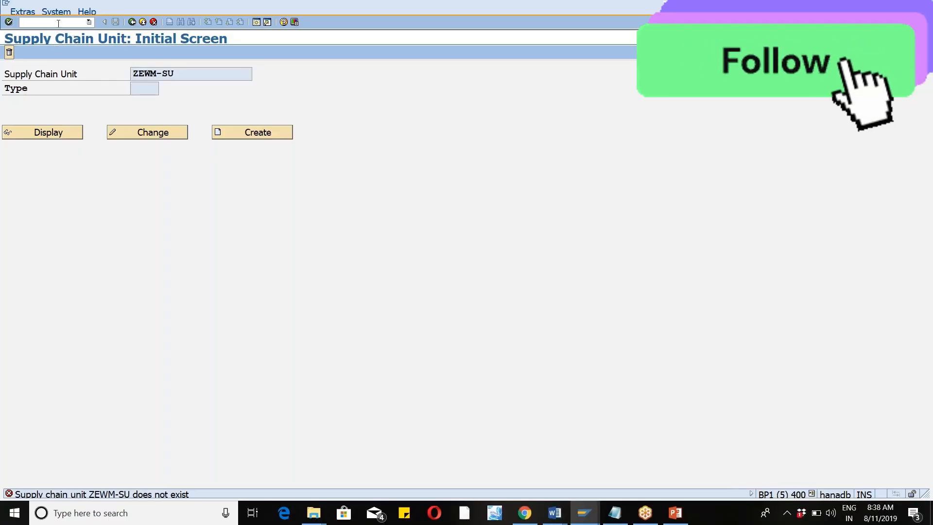
type("/NSPRO")
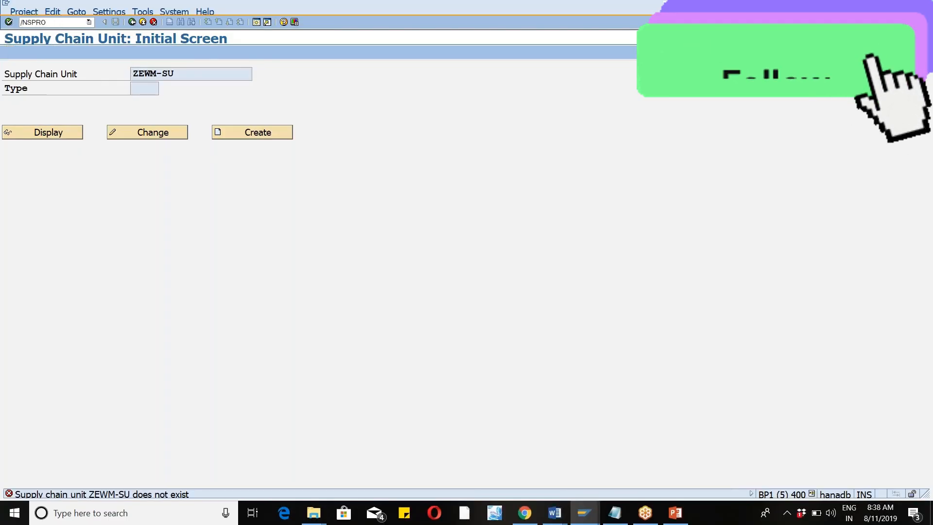
key("Return")
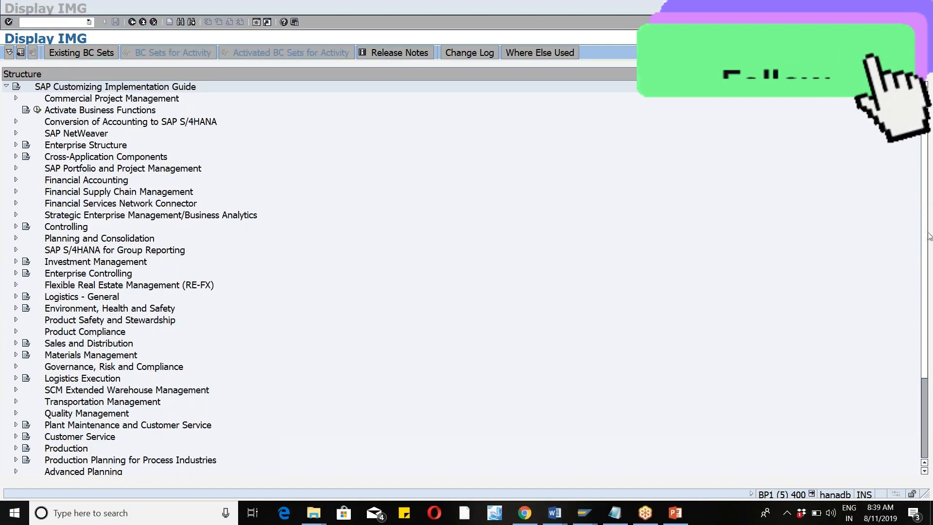
left_click(321, 402)
scroll(321, 402, "down", 4)
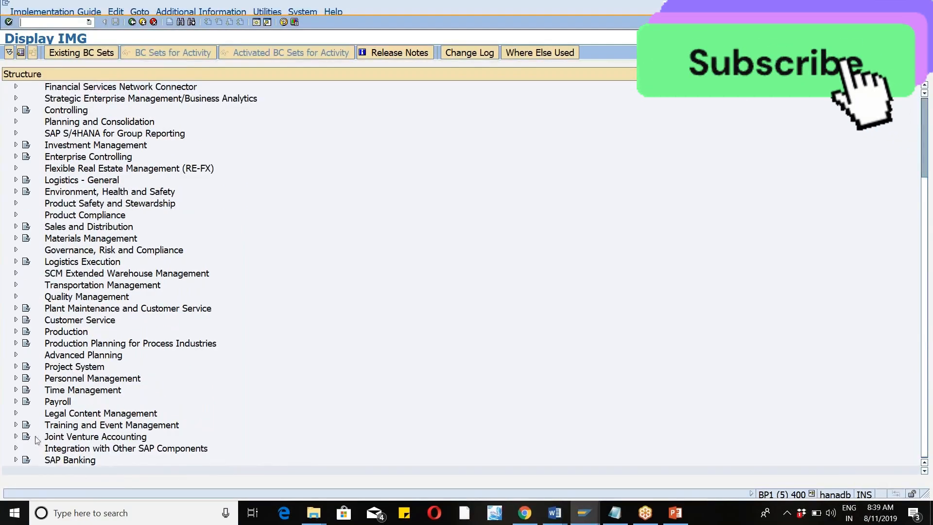
left_click(16, 274)
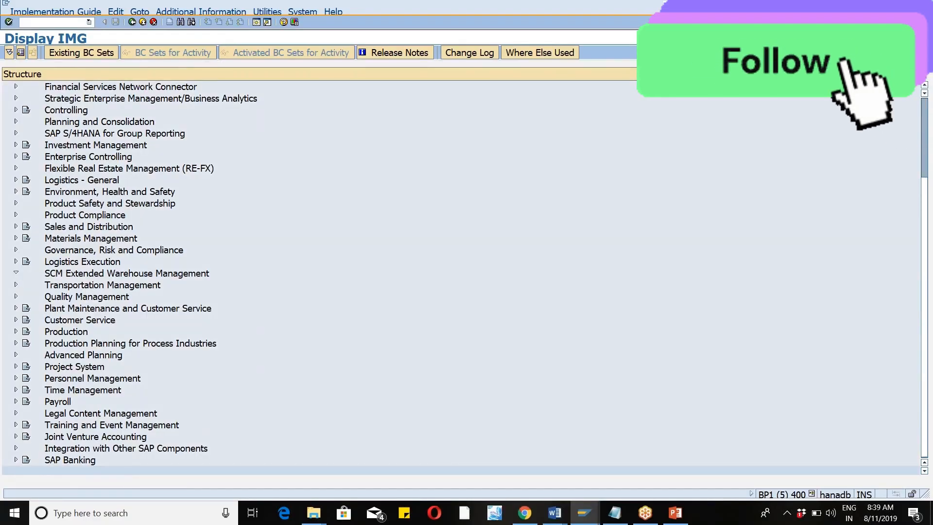
left_click(26, 285)
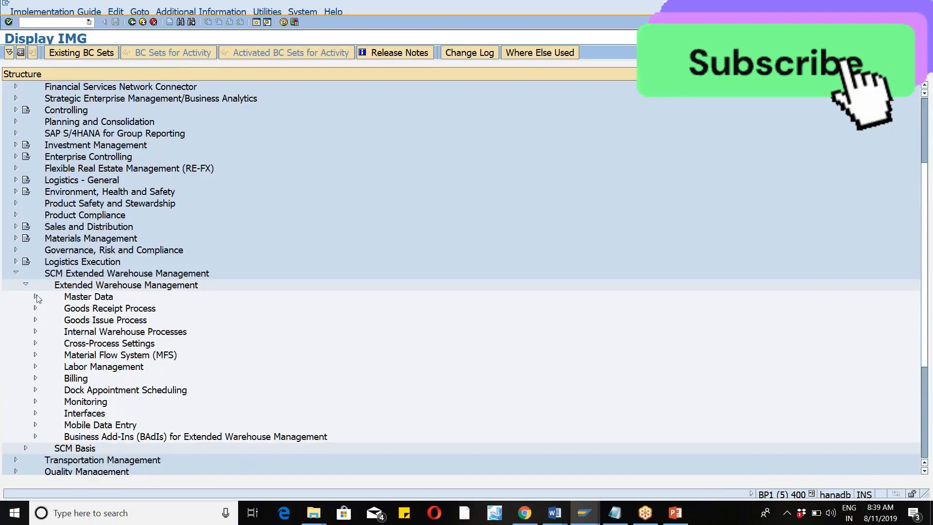
left_click(35, 296)
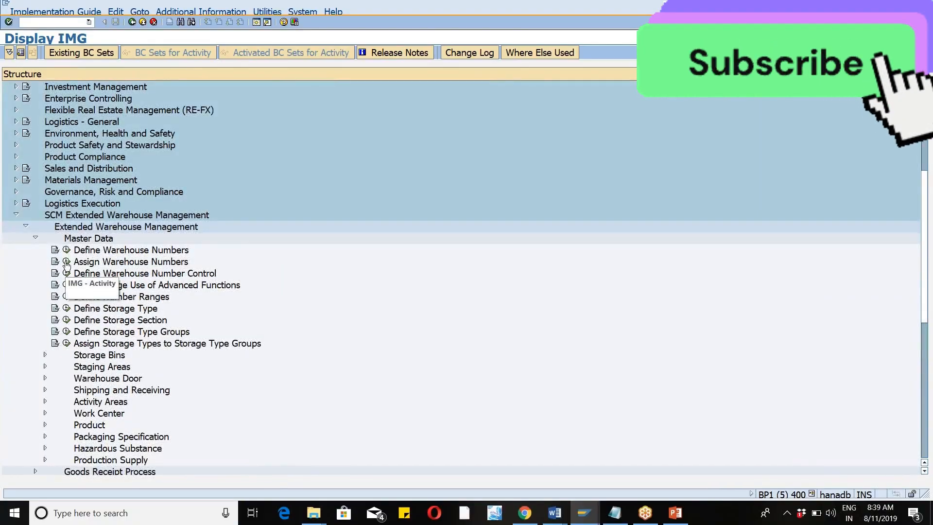
Open the Assign Warehouse Numbers activity for warehouse ZEWM and check its supply chain unit and business partner assignments.
left_click(67, 262)
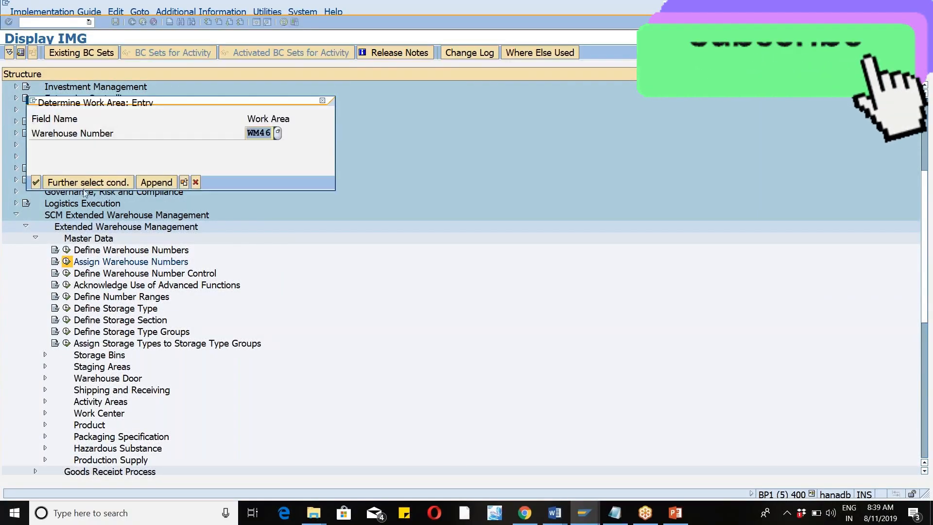
key("BackSpace")
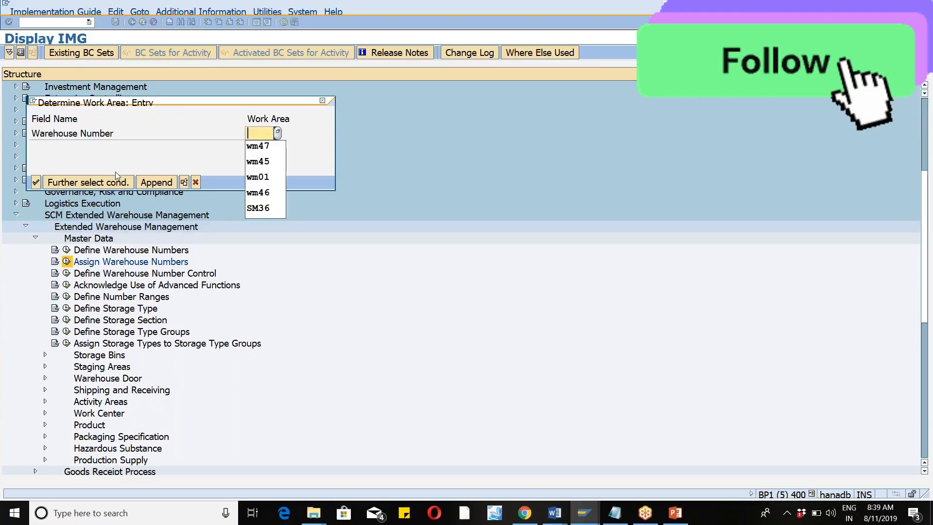
type("ZEWM")
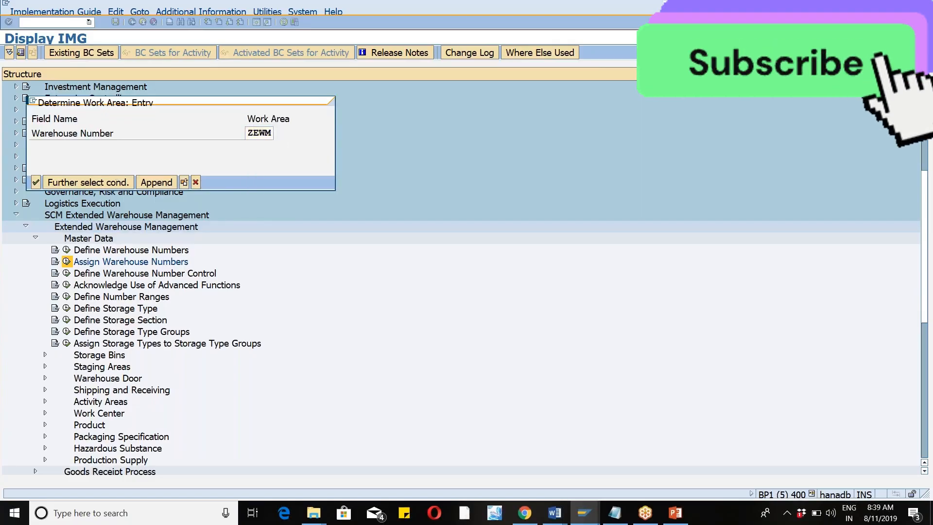
key("Return")
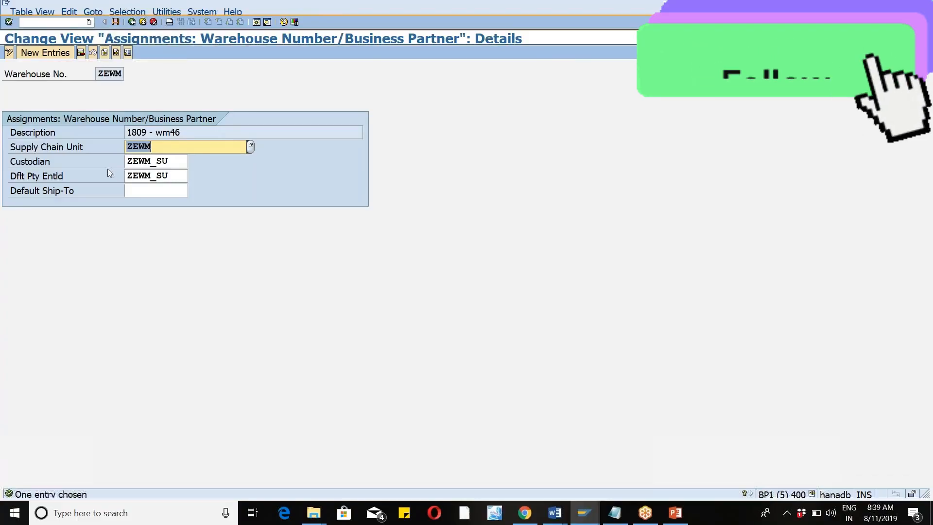
left_click(180, 179)
left_click(154, 142)
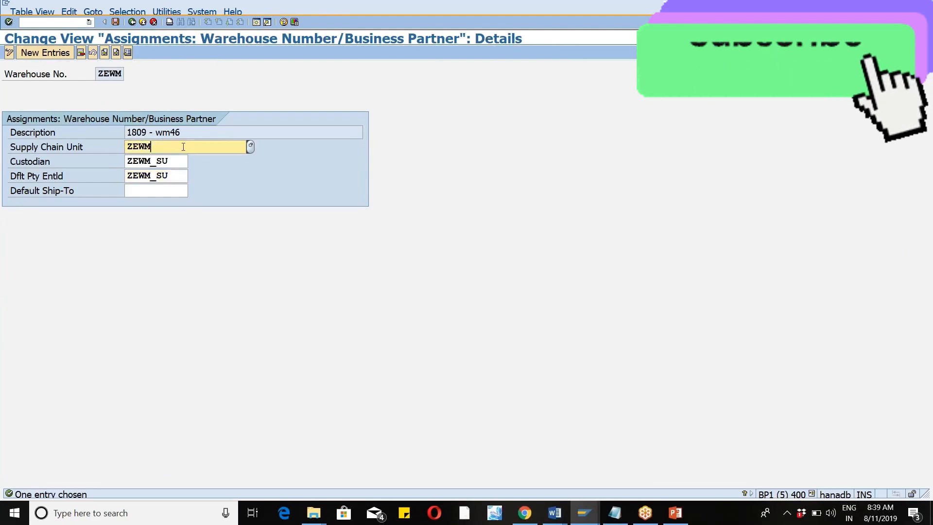
Try to open an additional SAP session and return to the warehouse number assignment.
key("alt+Tab")
key("alt+Tab")
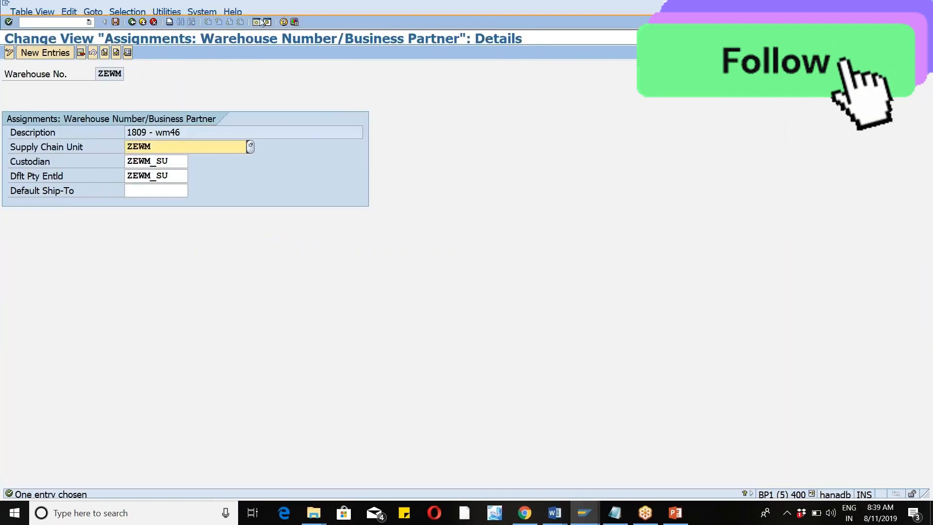
left_click(256, 22)
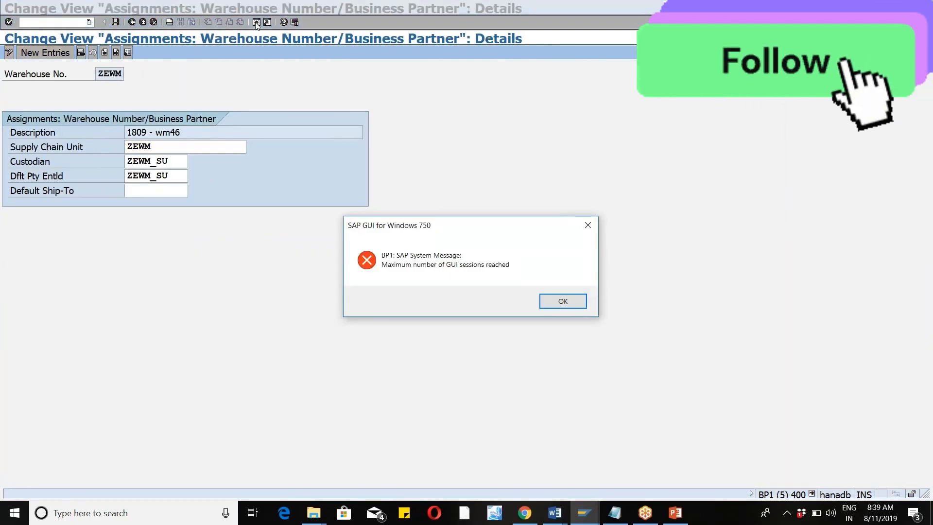
left_click(553, 301)
left_click(591, 516)
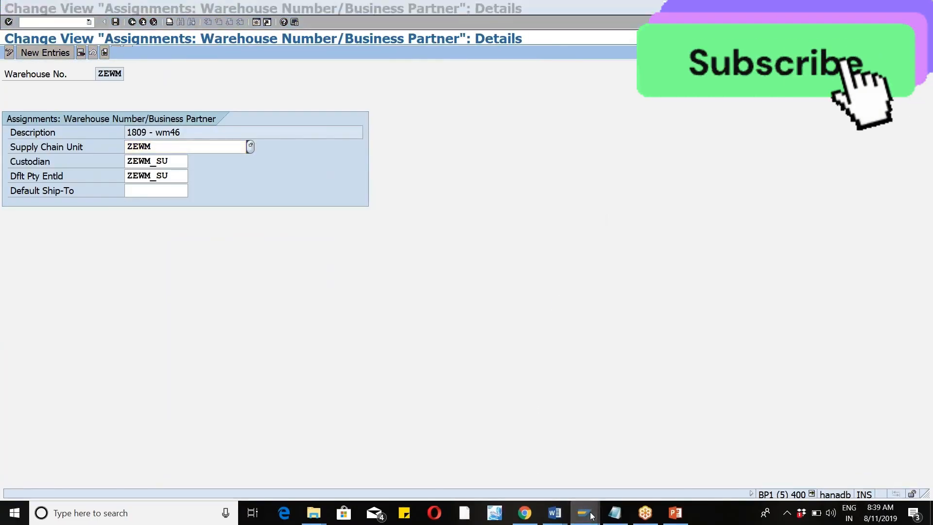
left_click(737, 462)
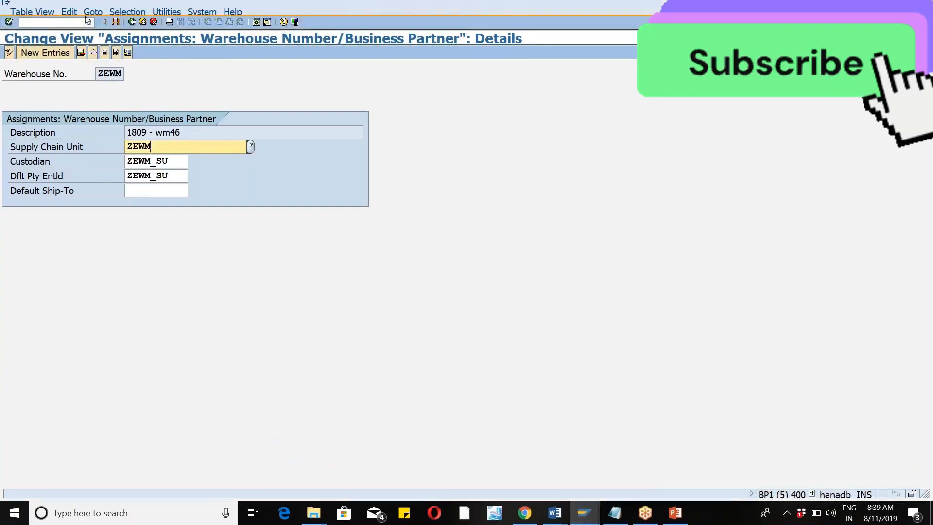
Run /N/SCMB/SCUMAIN and enter ZEWM as the supply chain unit.
left_click(72, 23)
left_click(64, 41)
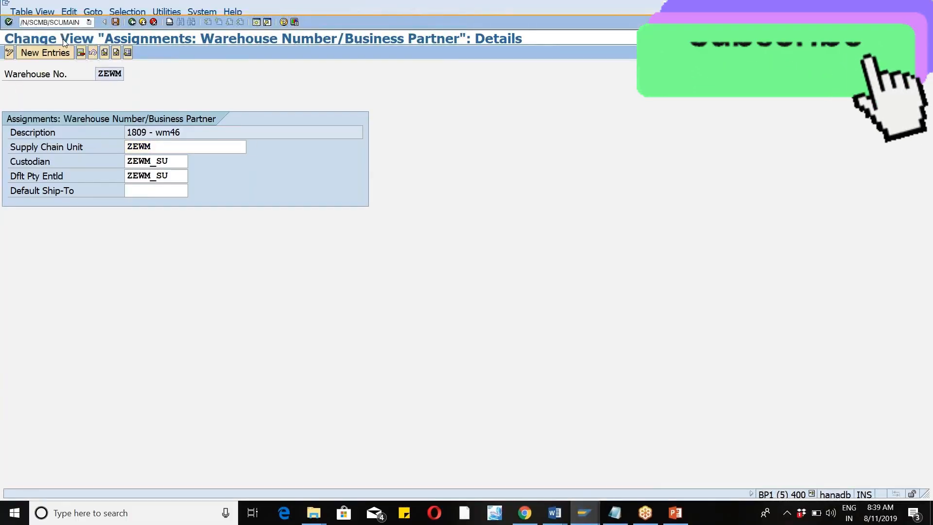
key("Return")
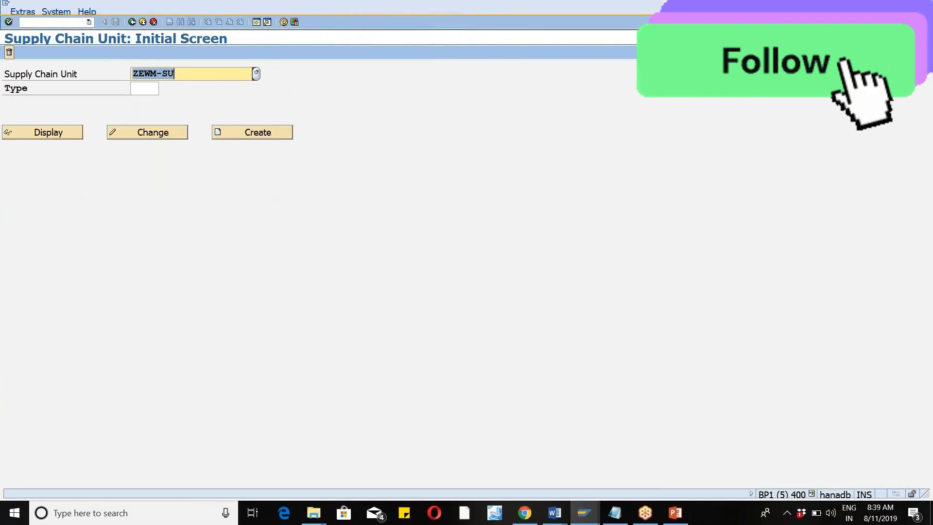
key("End")
key("BackSpace")
key("BackSpace")
key("BackSpace")
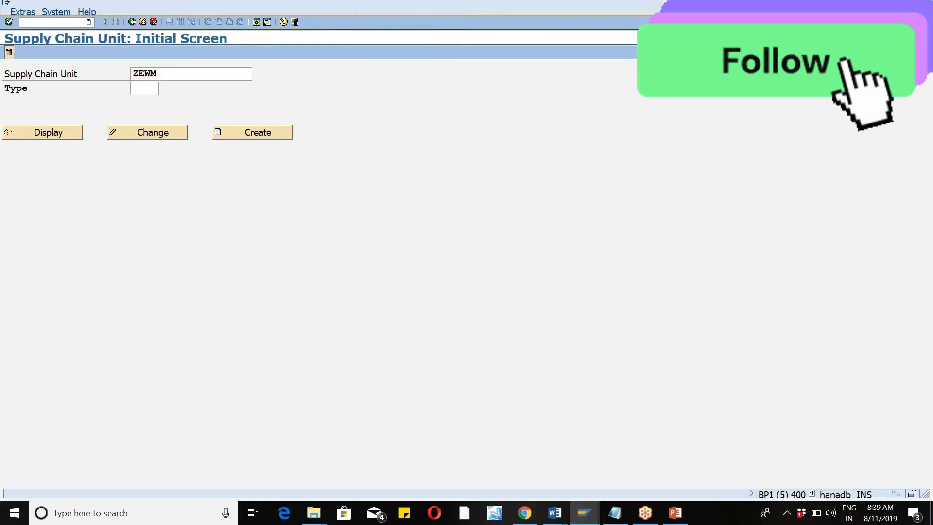
double_click(144, 73)
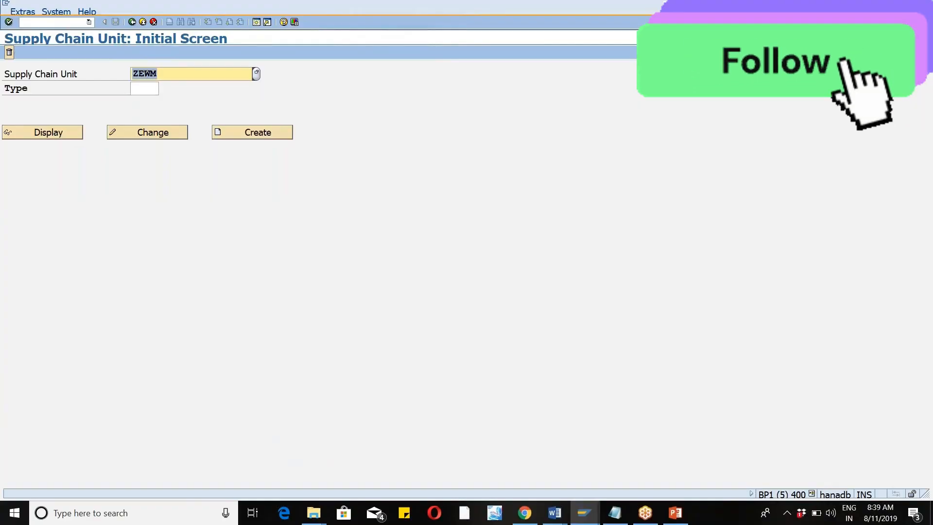
Display supply chain unit ZEWM, check its alternative business attributes and return to the initial screen.
left_click(30, 135)
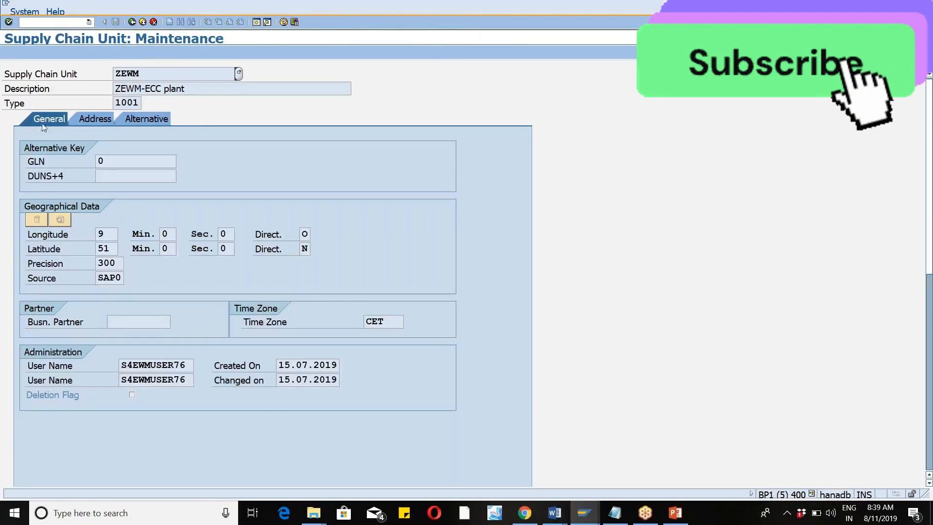
left_click(146, 119)
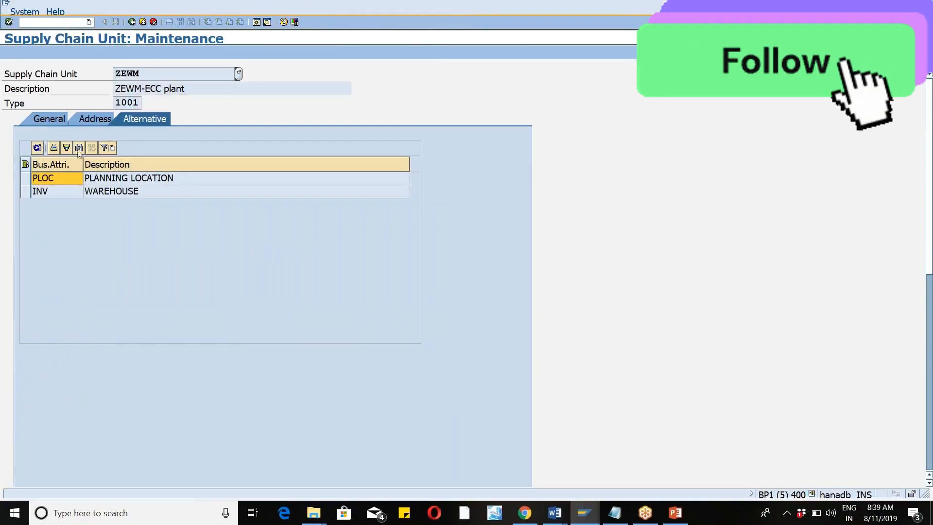
left_click(131, 22)
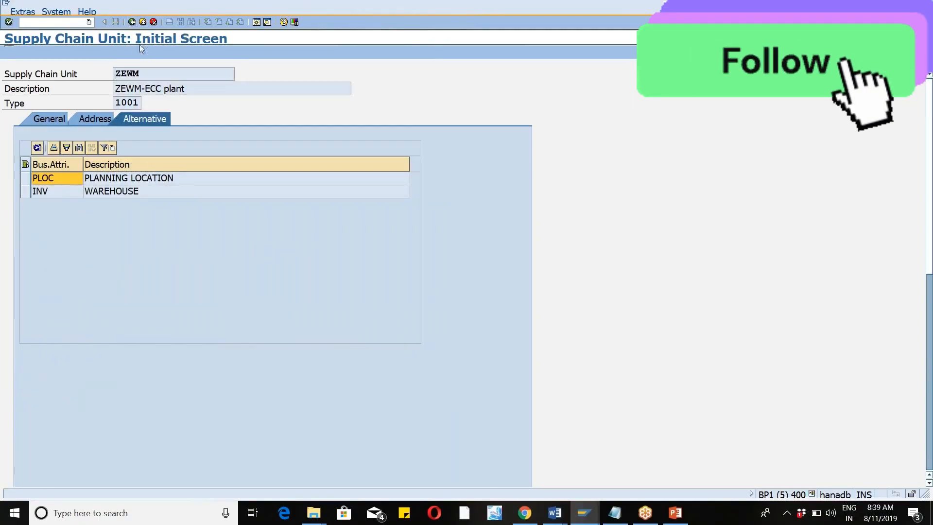
Add the business attribute RO (Goods Receipt Office) to supply chain unit ZEWM, save it and exit the transaction.
left_click(127, 132)
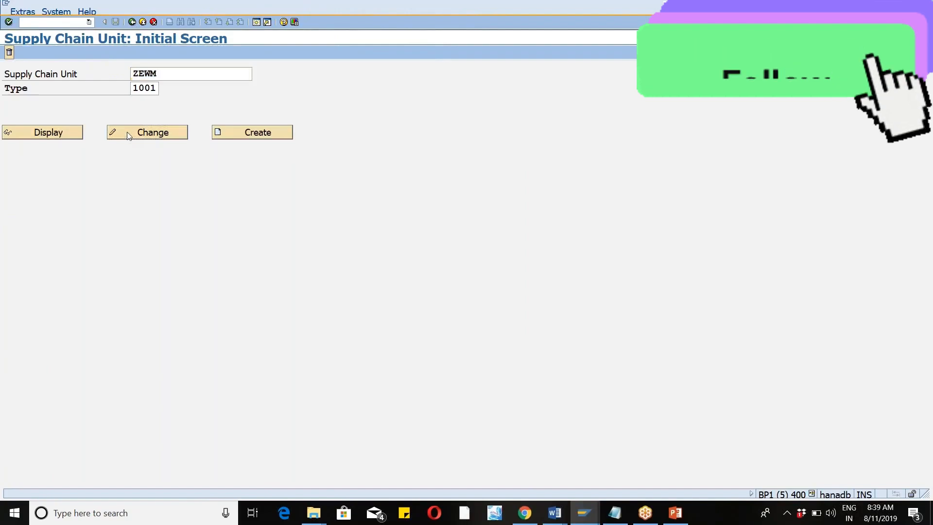
left_click(138, 120)
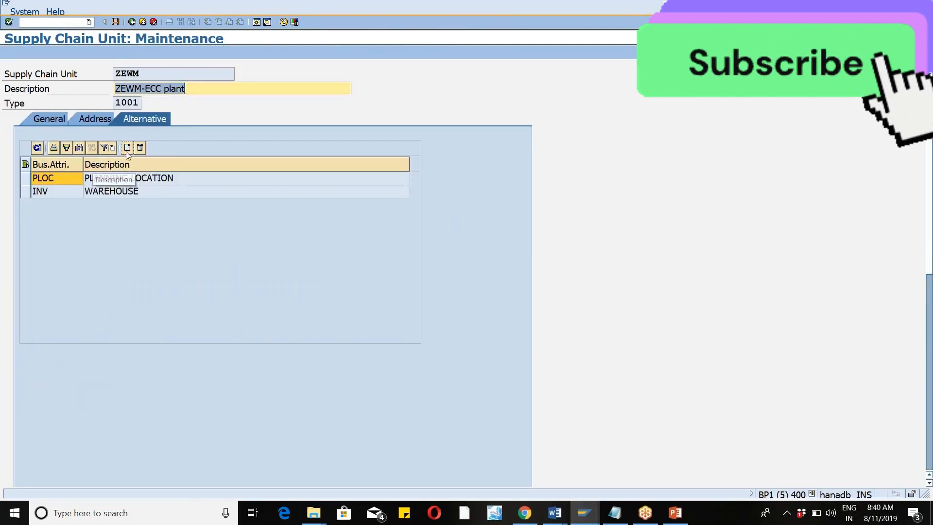
left_click(130, 150)
left_click(62, 205)
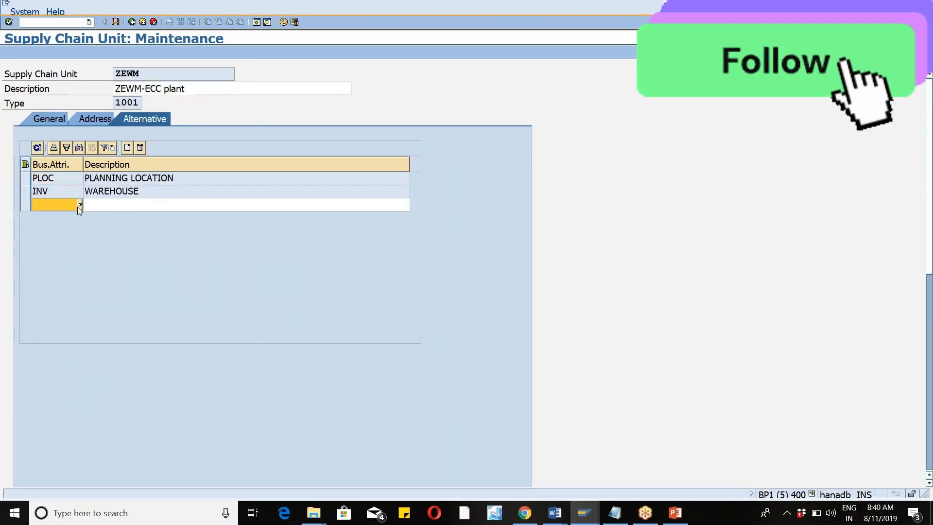
left_click(79, 204)
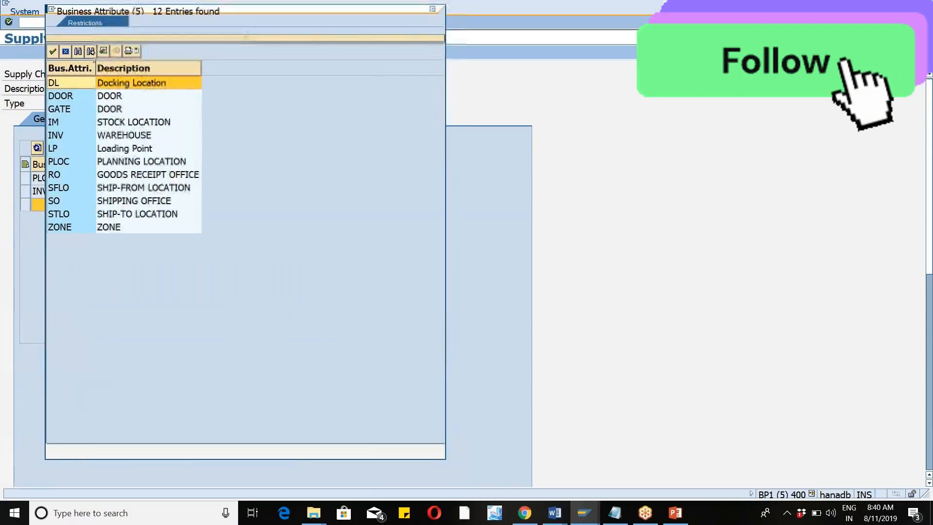
left_click(61, 176)
left_click(60, 176)
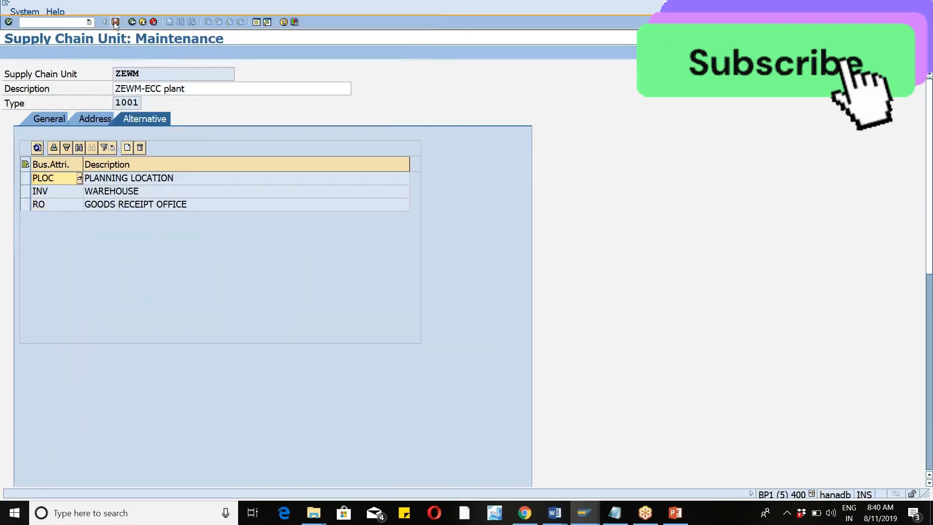
left_click(116, 23)
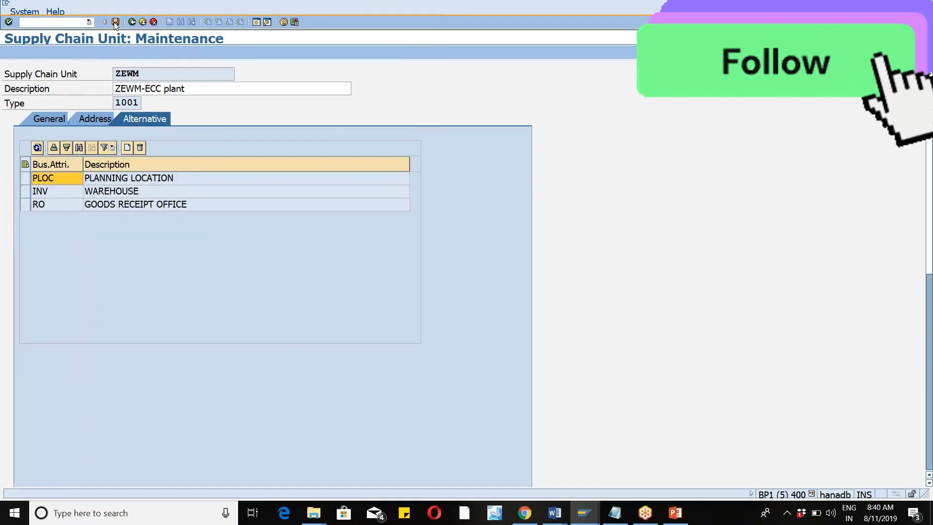
left_click(143, 22)
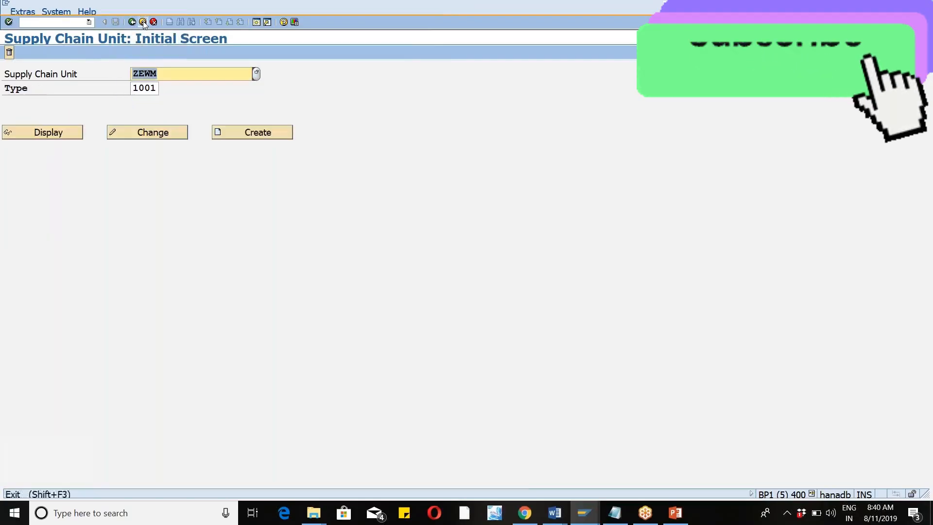
left_click(143, 22)
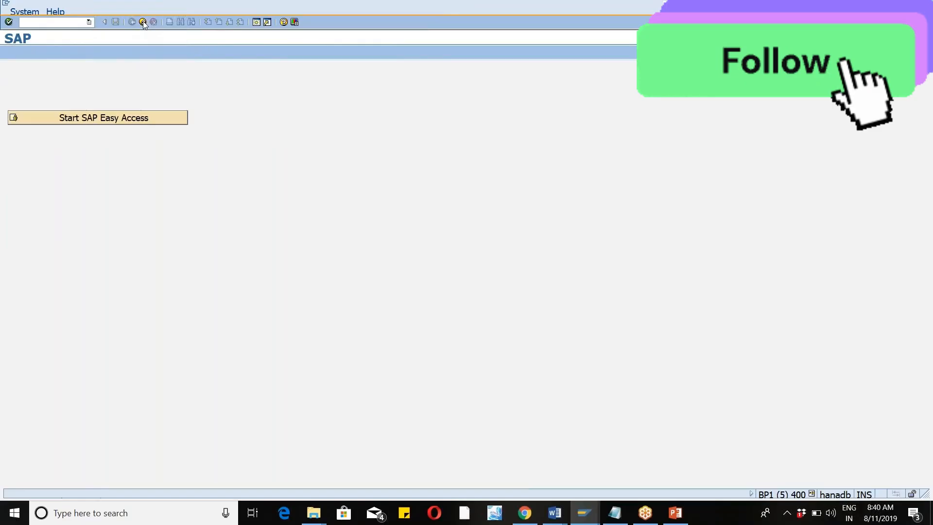
left_click(143, 22)
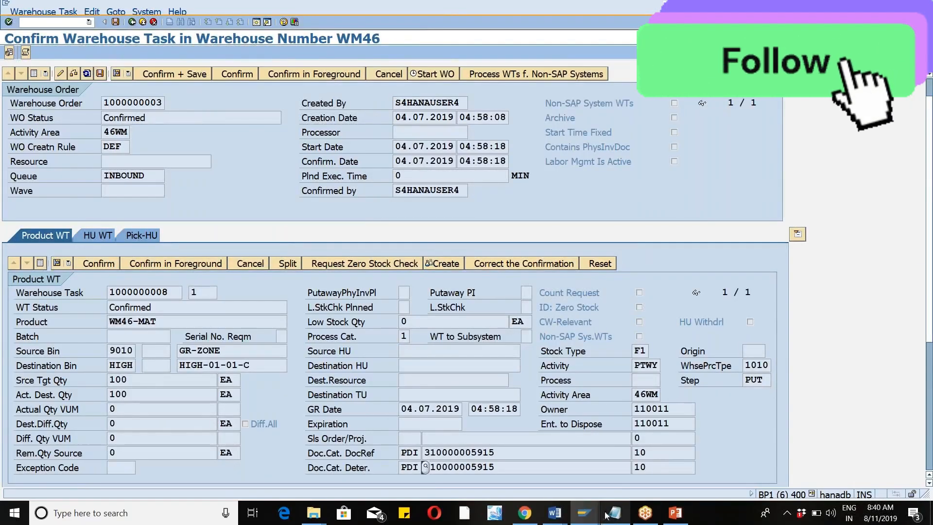
Run /NSMQ2 in the Create Inbound Delivery session and inspect the DLWS queue and the status details of the last DLVS queue.
mouse_move(585, 516)
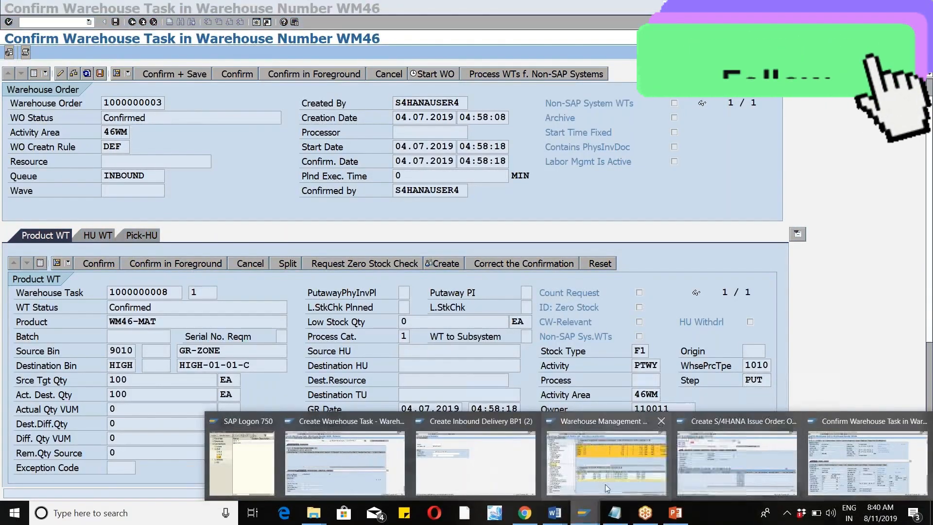
left_click(471, 470)
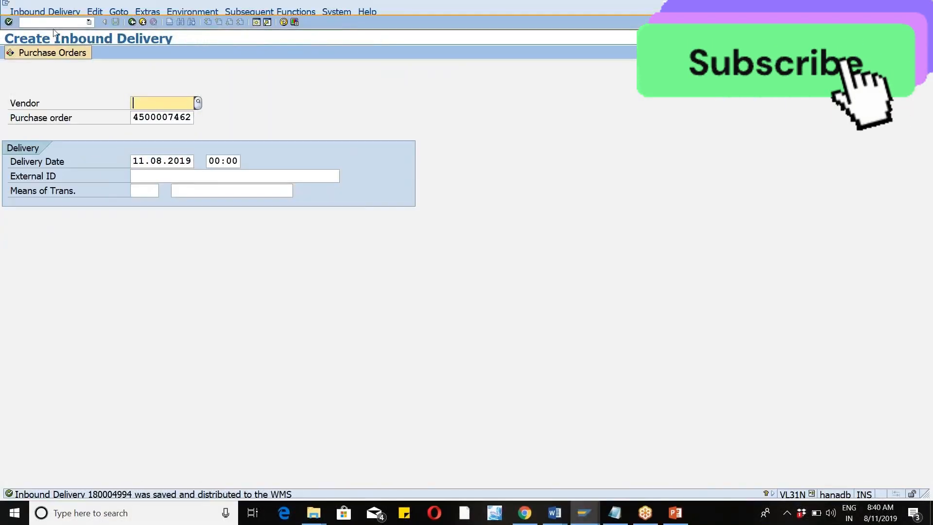
type("/NSMQ2")
key("Return")
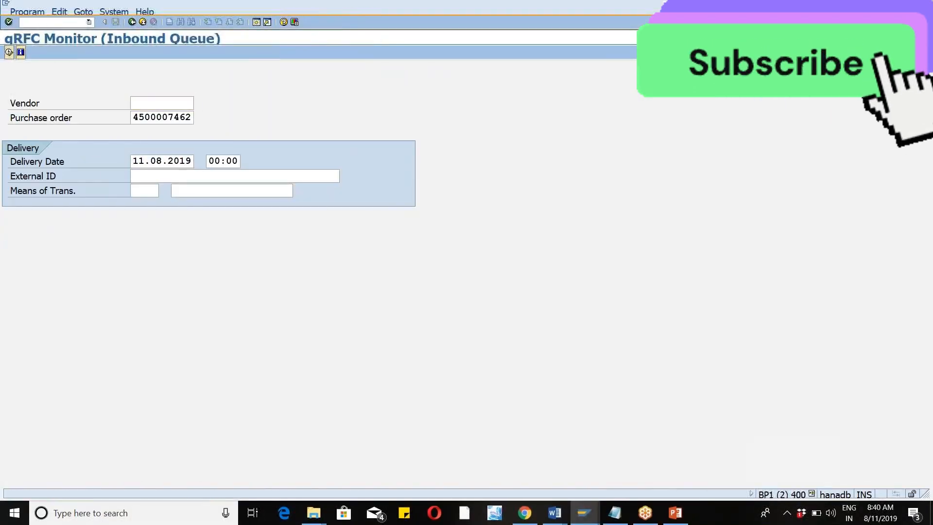
left_click(9, 52)
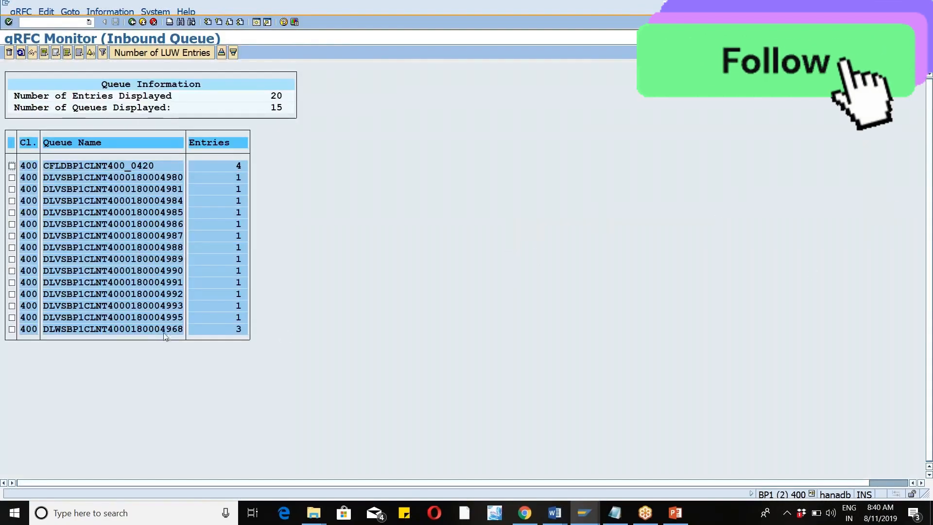
double_click(152, 333)
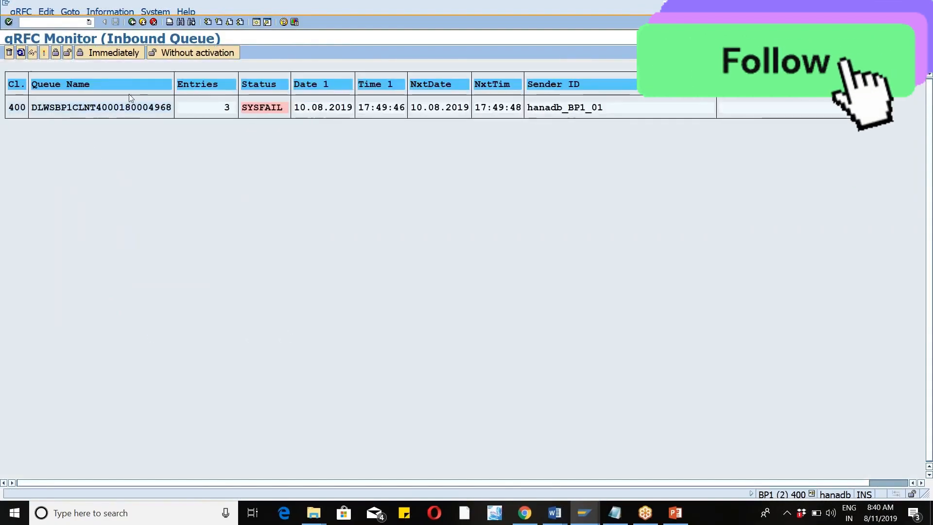
left_click(131, 23)
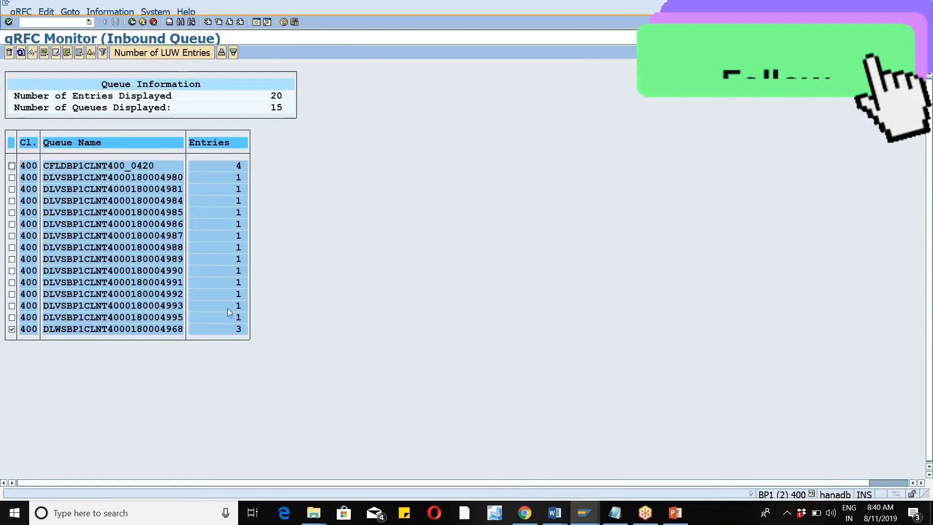
double_click(126, 317)
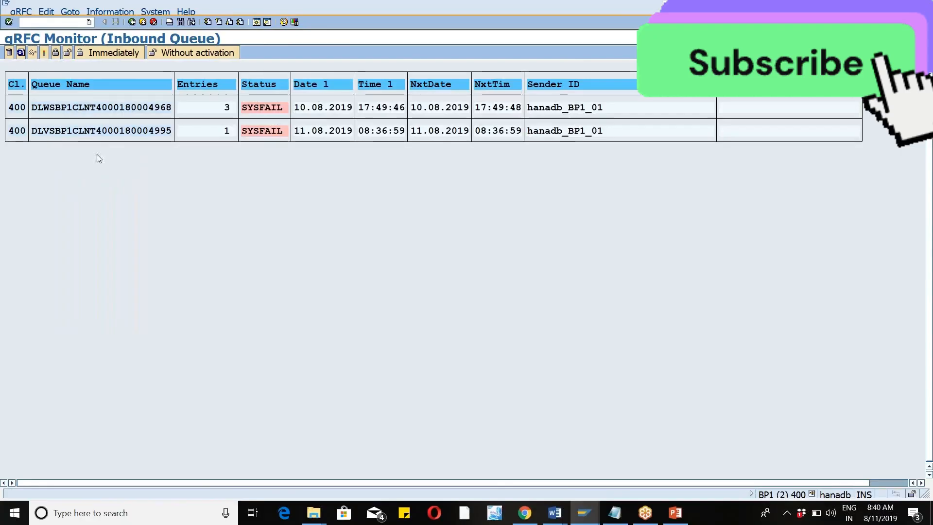
double_click(104, 132)
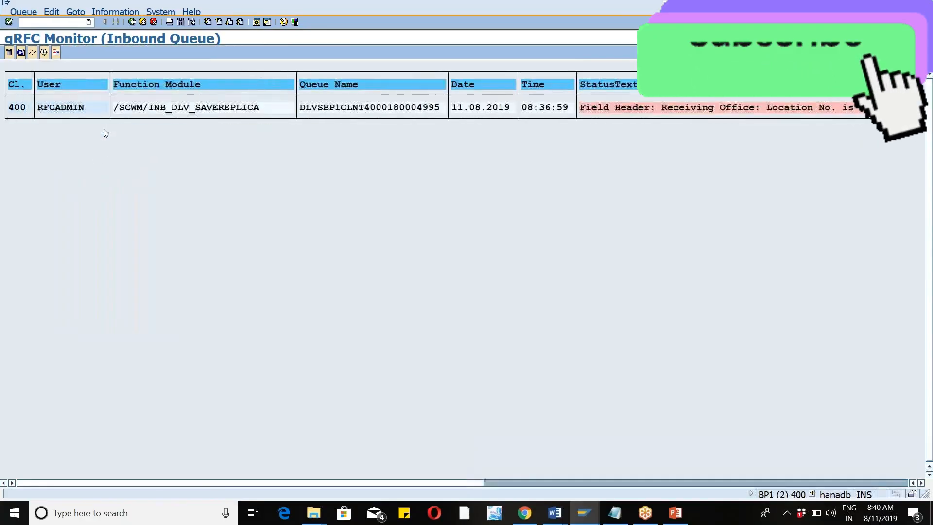
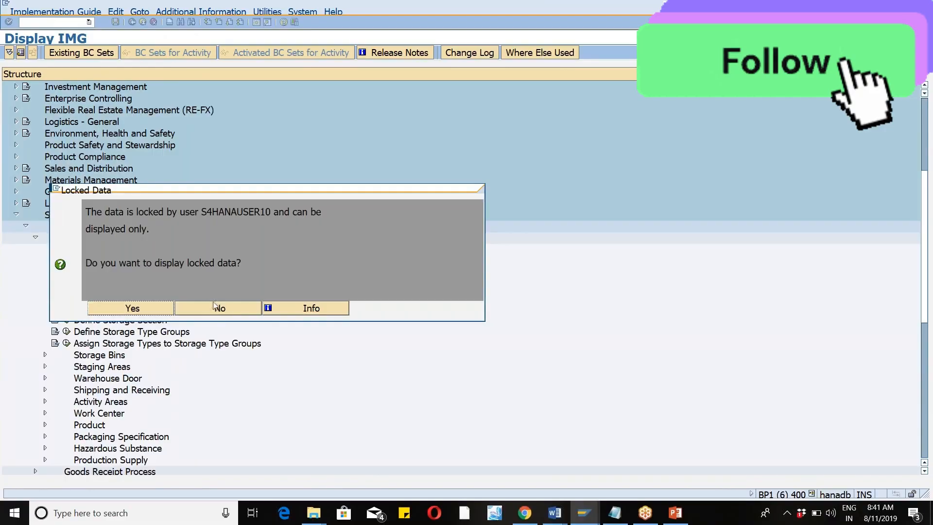
Try to open the Define Storage Type activity again and decline displaying the locked data.
left_click(214, 306)
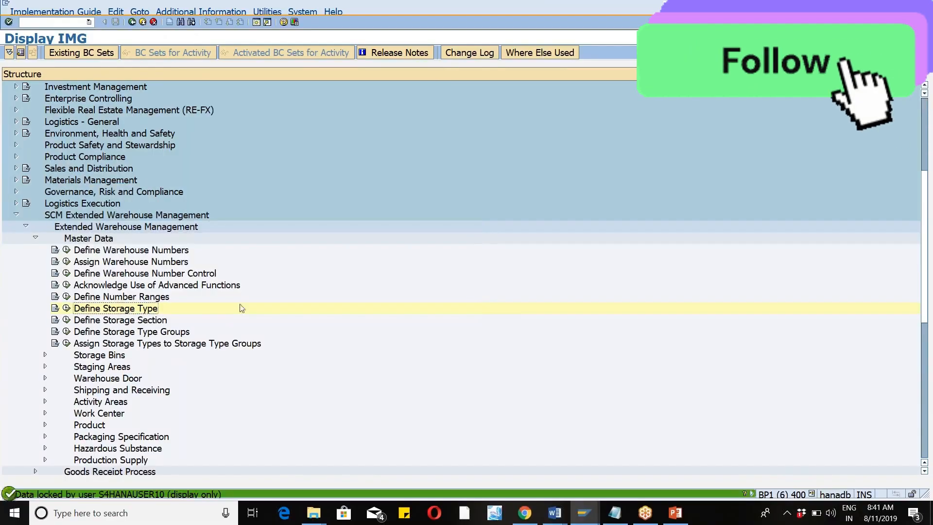
left_click(583, 514)
left_click(509, 346)
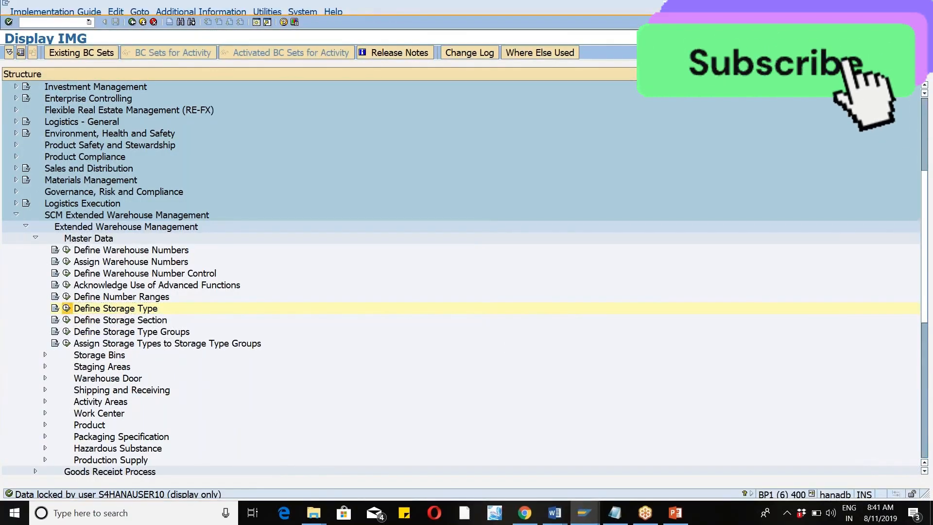
left_click(66, 308)
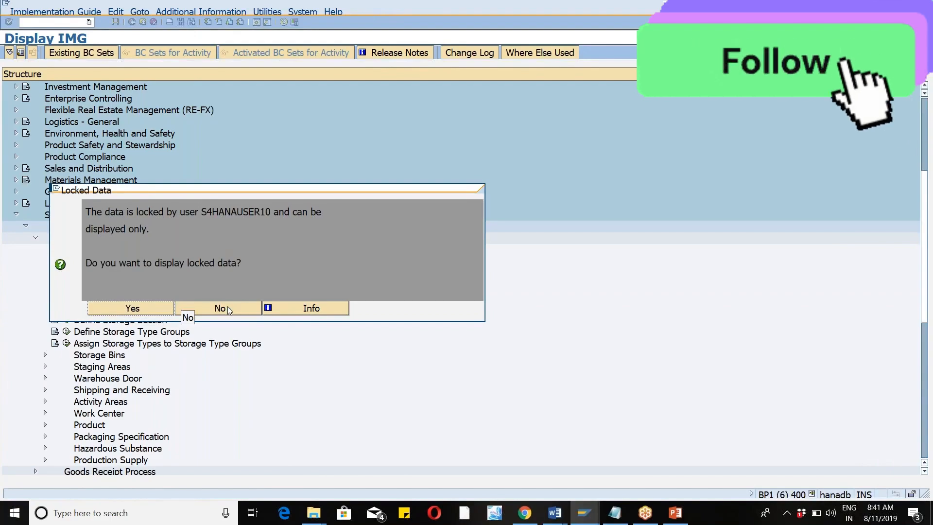
left_click(258, 306)
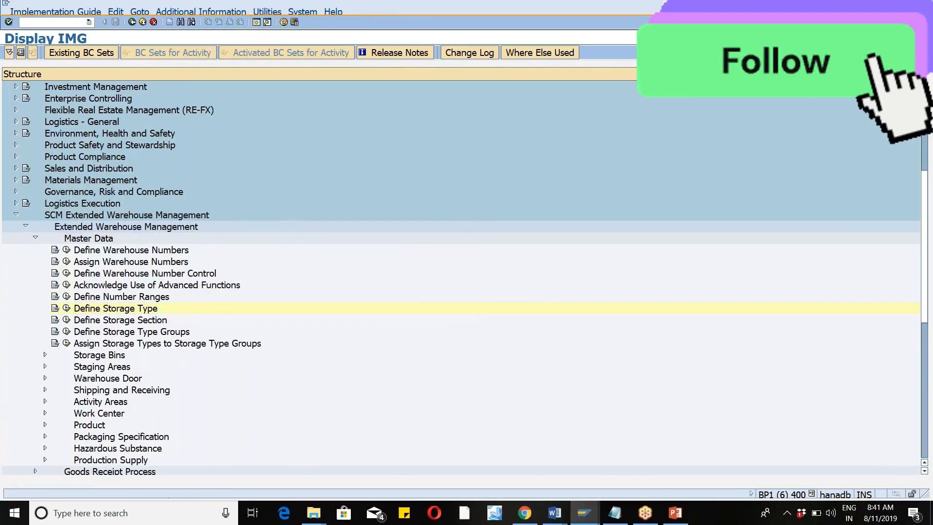
List the lock entries of user S4HANAUSER10 in SM12 and delete all of them.
left_click(57, 24)
type("SM1")
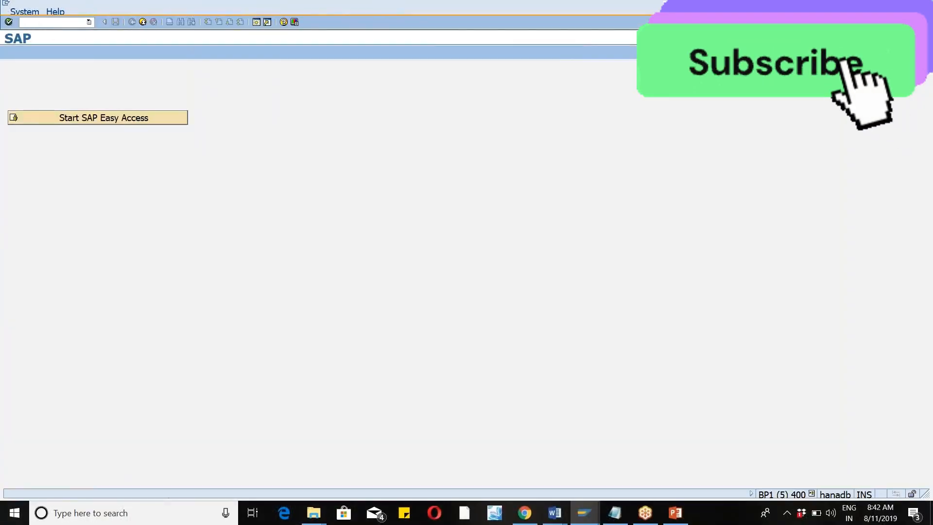
key("Return")
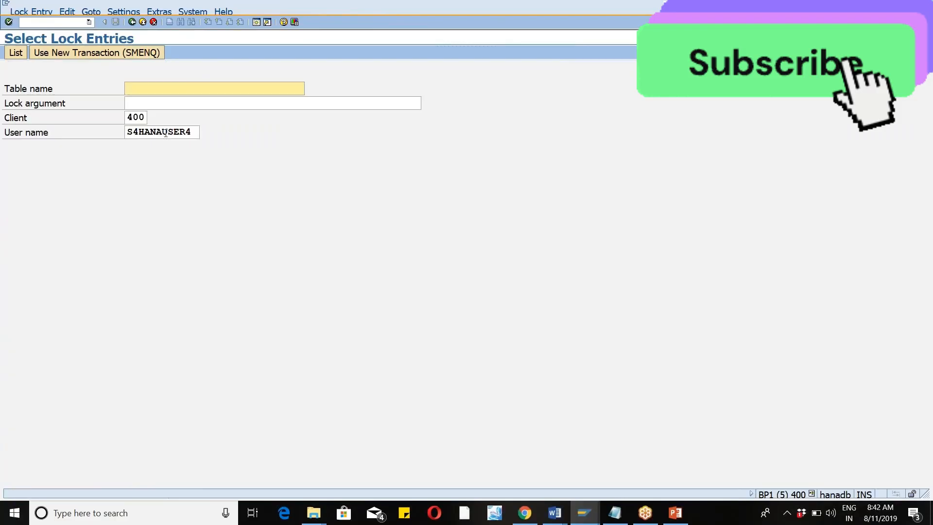
left_click(194, 131)
type("0")
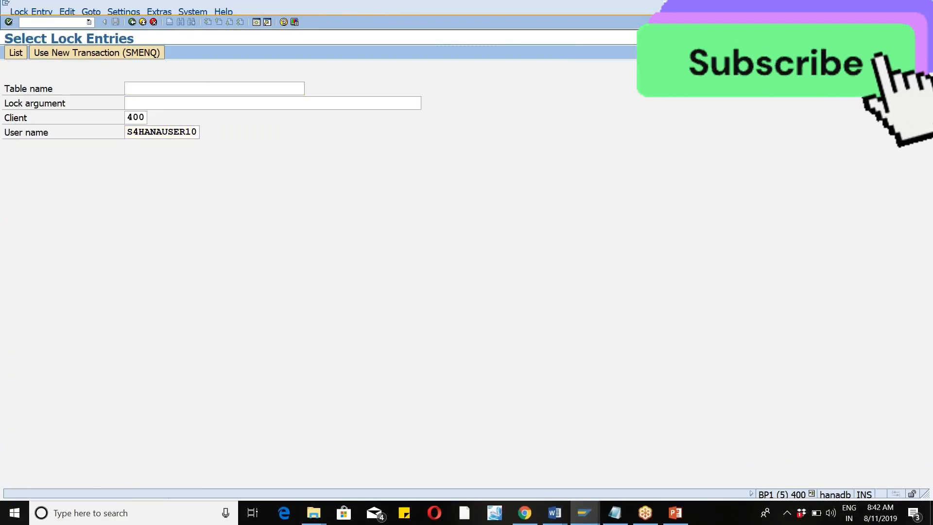
key("Return")
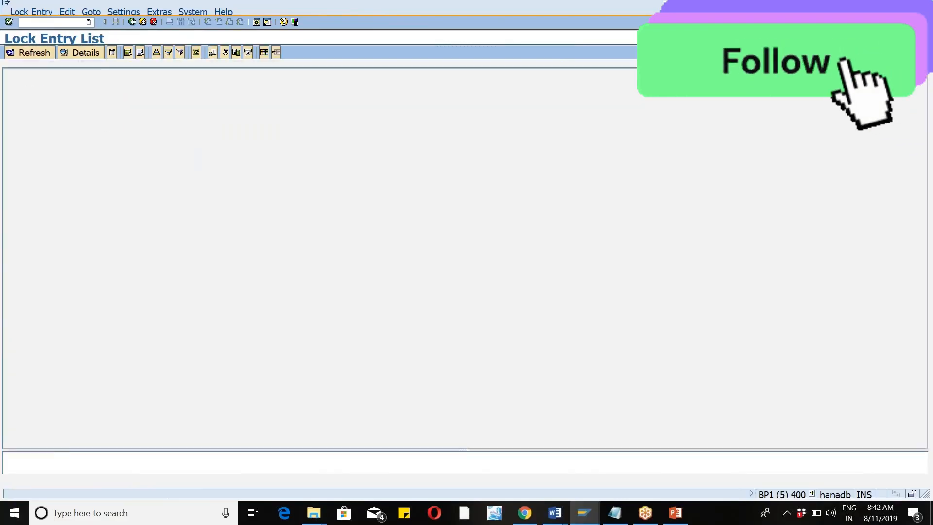
left_click(8, 76)
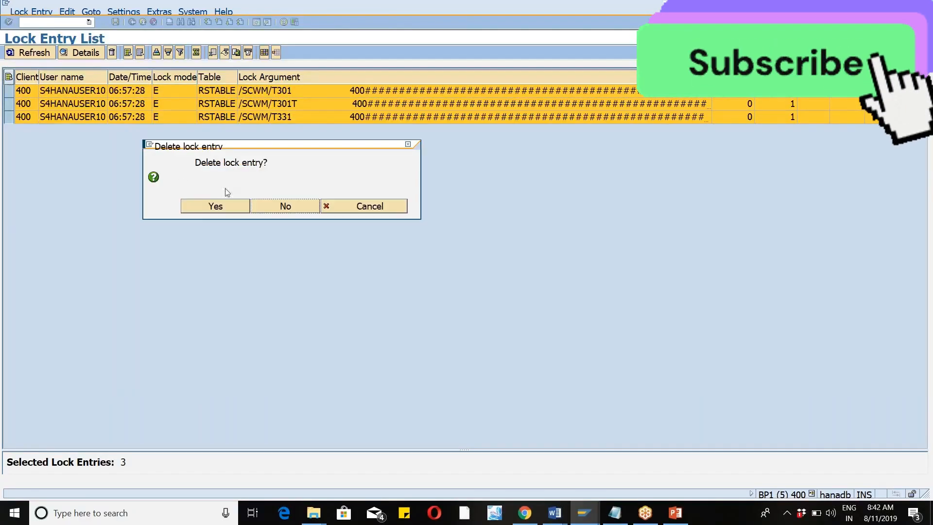
left_click(205, 207)
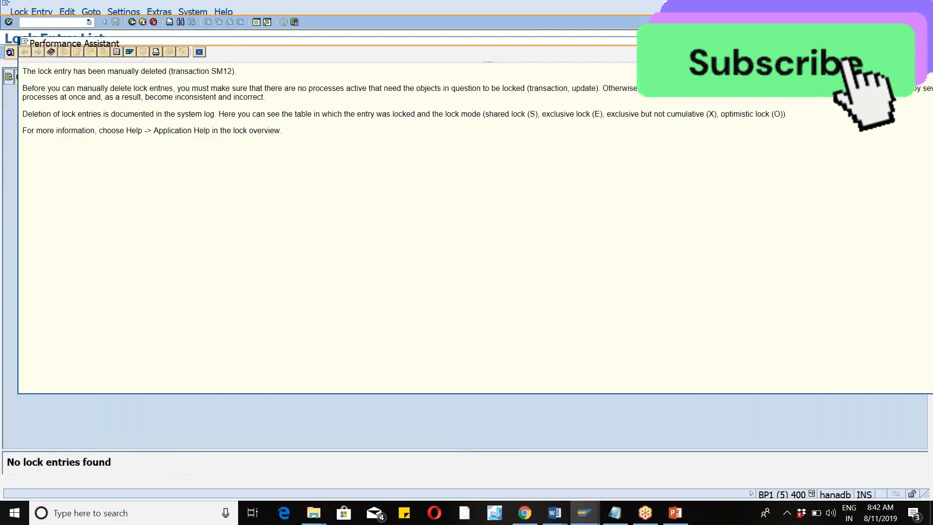
Close the help on the lock entry deletion, leave the lock entry list and exit the SM12 session.
left_click(199, 52)
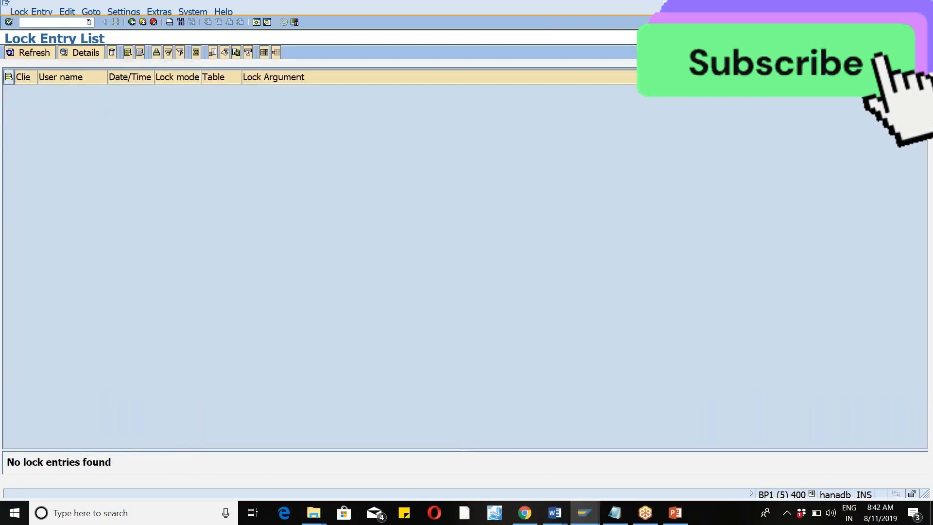
left_click(153, 23)
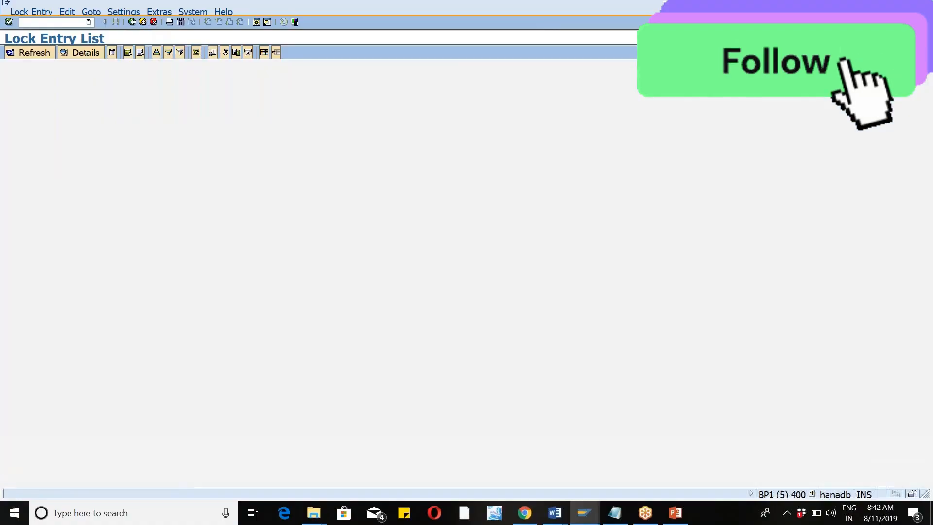
left_click(153, 22)
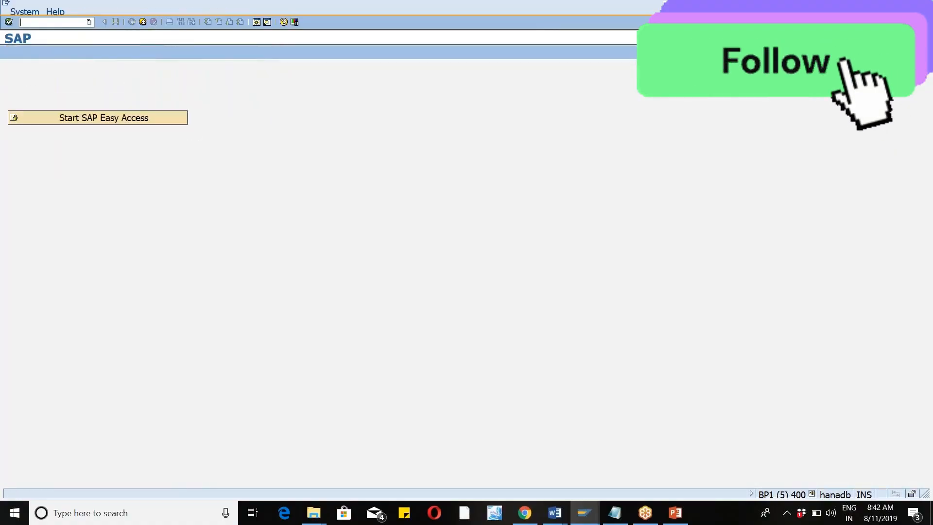
left_click(142, 22)
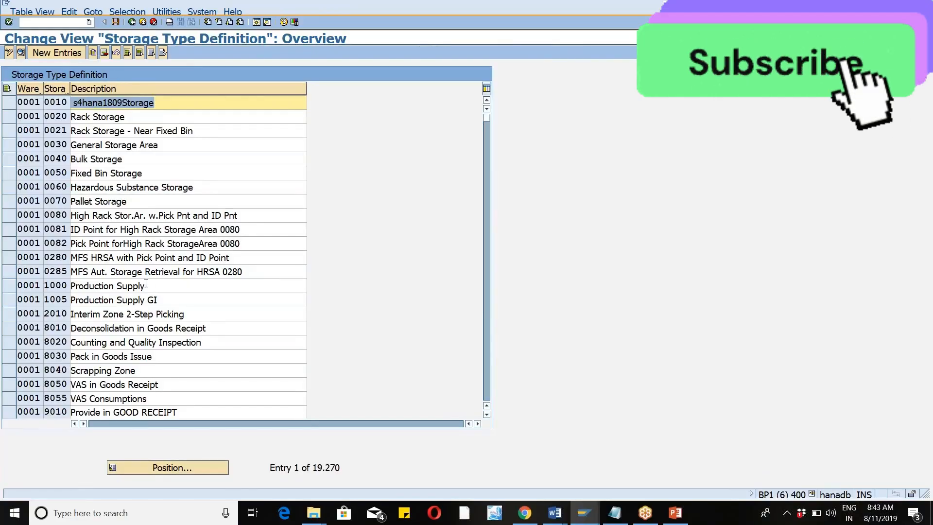
Position the storage type list at warehouse SG24, storage type 1111, and open the details of that entry.
left_click(136, 467)
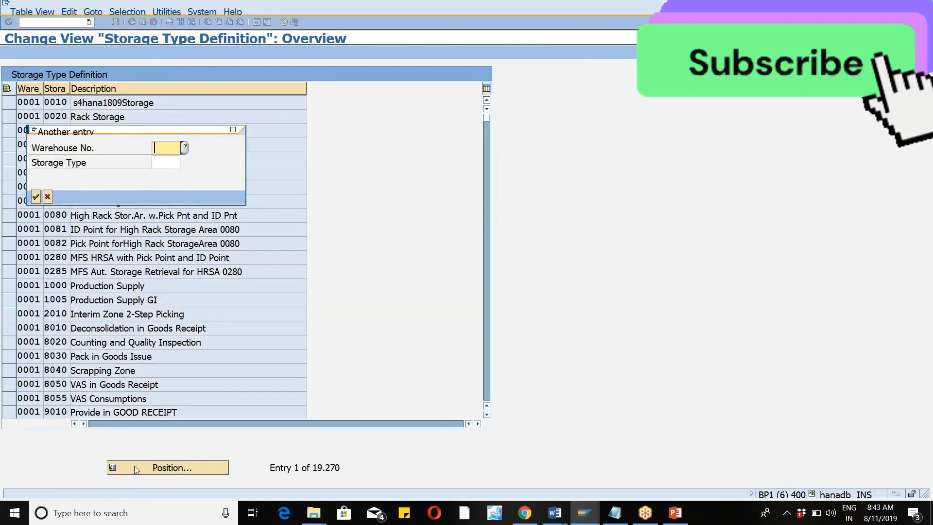
type("SG24")
key("Tab")
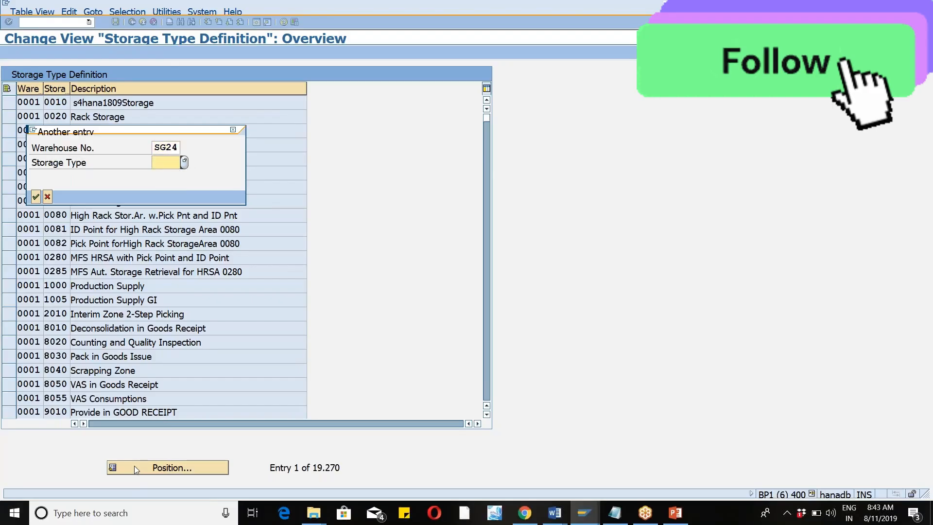
type("1111")
key("Return")
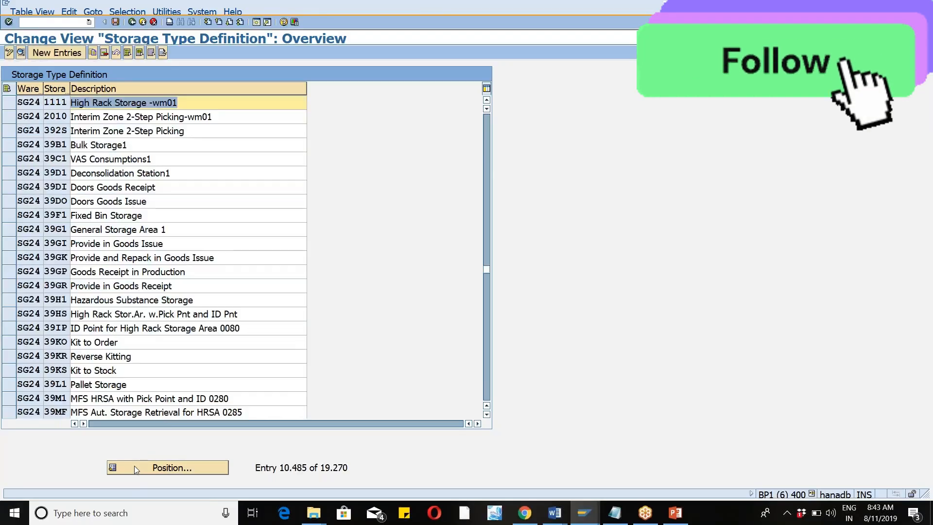
left_click(10, 104)
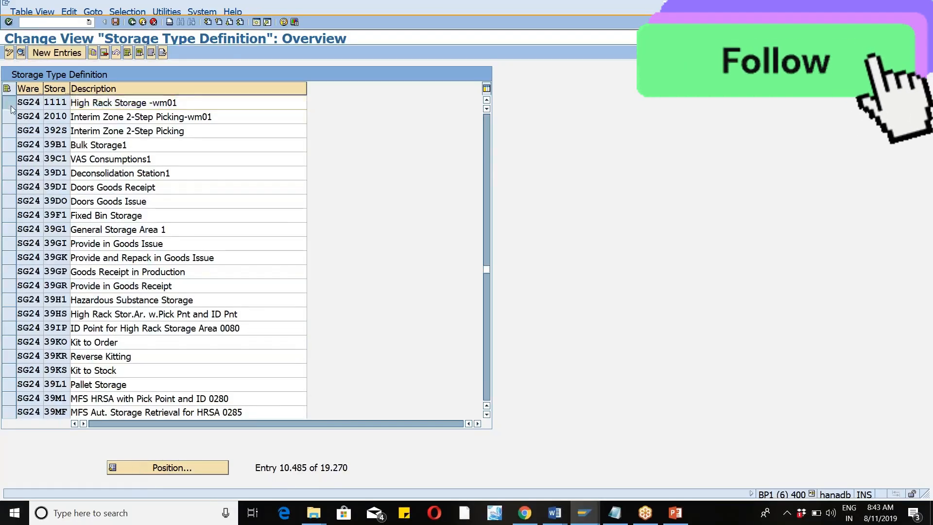
left_click(21, 55)
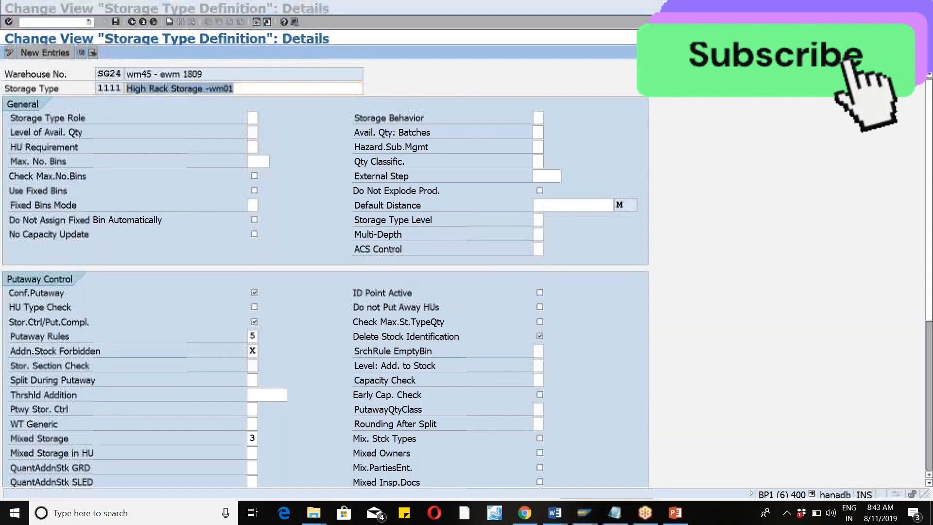
Examine the Goods Movement Control settings of storage type 1111, especially the availability group and the Mandatory option.
left_click_drag(929, 237, 932, 423)
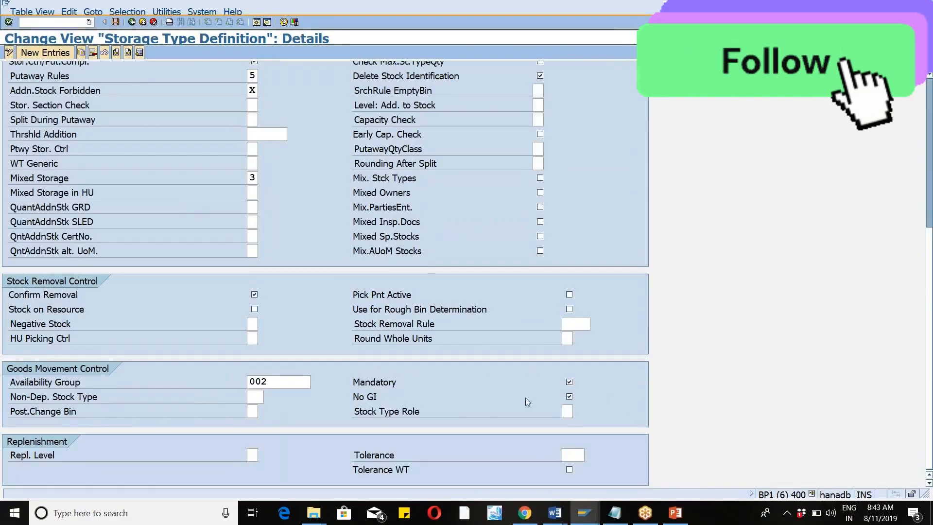
left_click(353, 383)
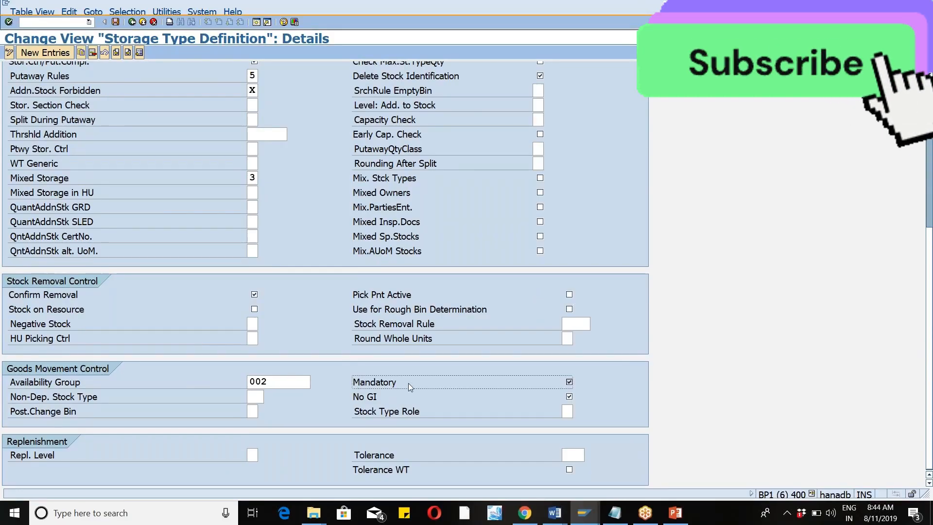
left_click(569, 382)
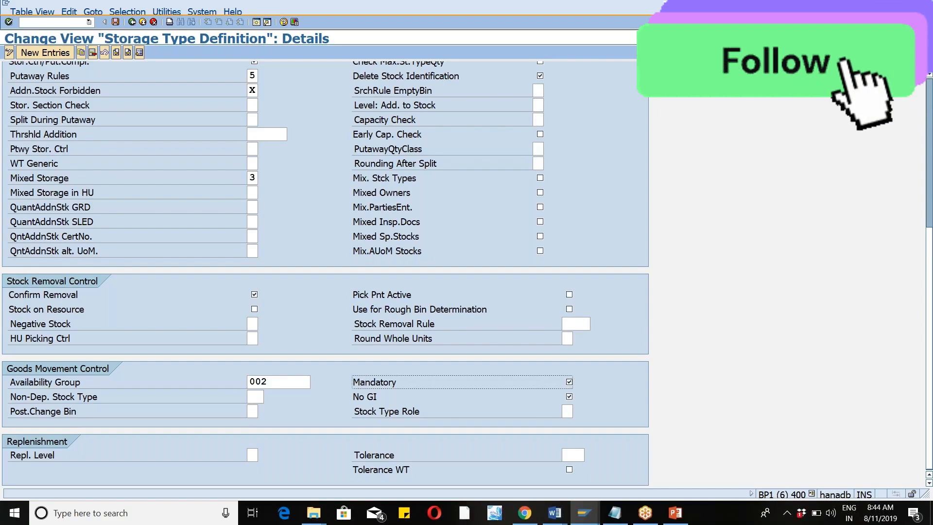
key("alt+Tab")
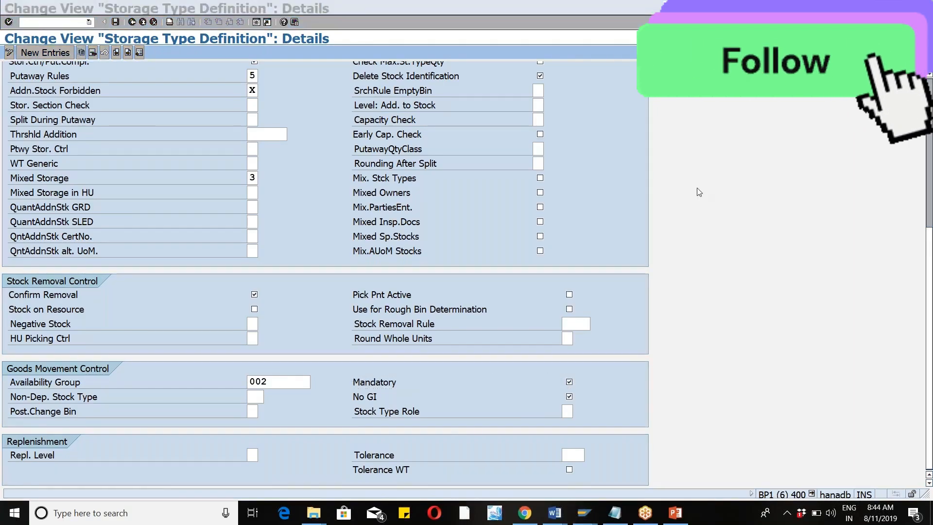